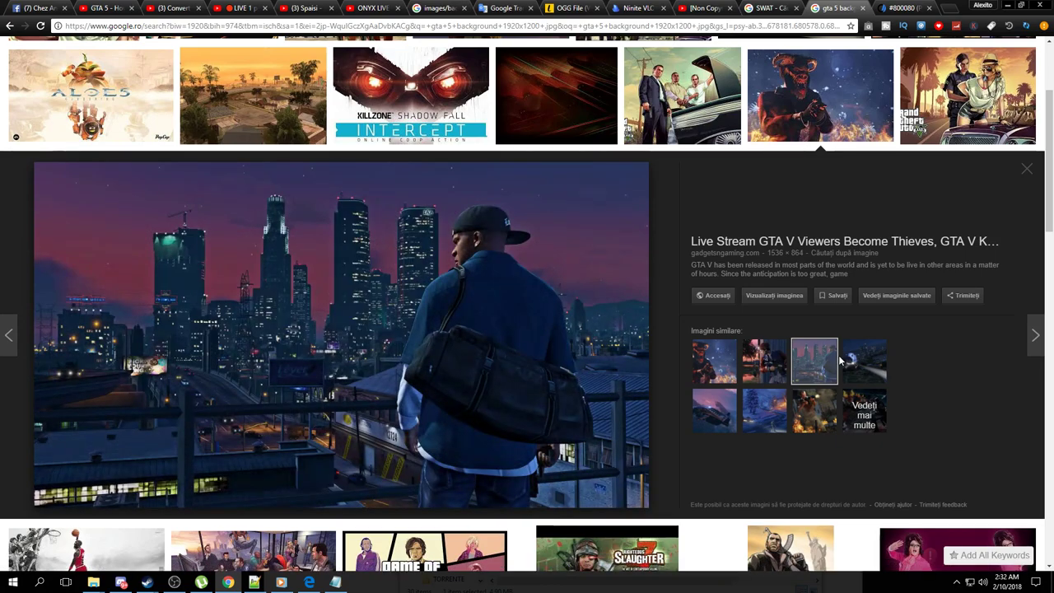
# Preview the helicopter and night-city GTA V pictures among the similar images and start saving the night-city one with the duffel-bag man
pyautogui.click(881, 365)
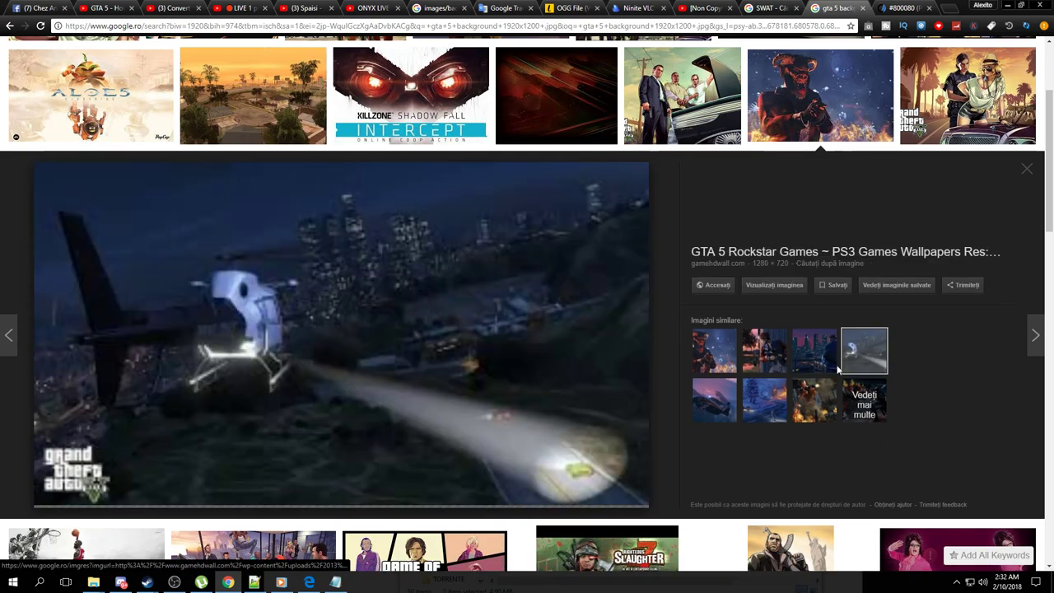
pyautogui.click(824, 359)
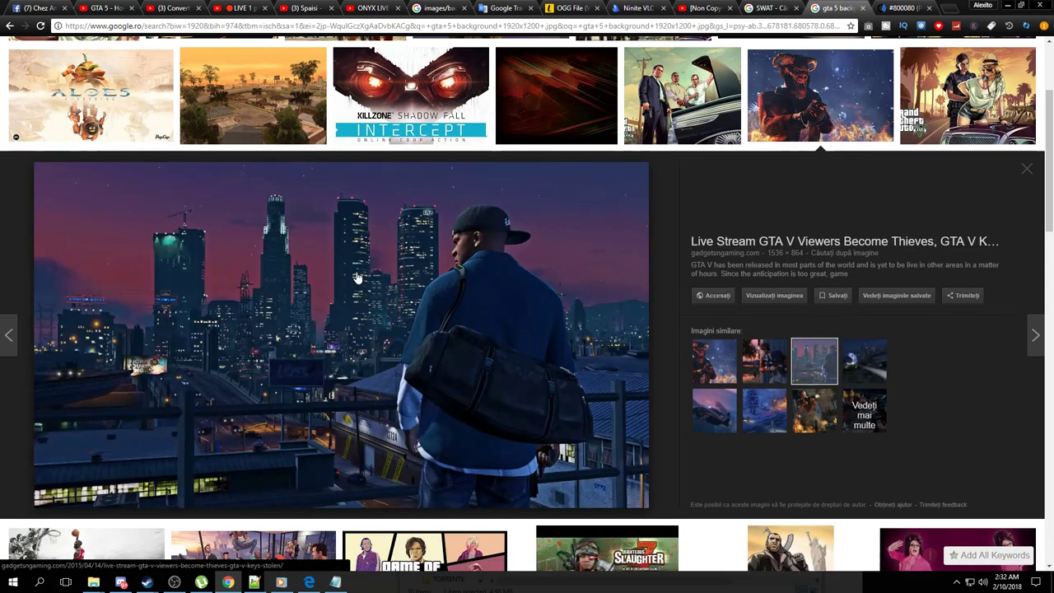
pyautogui.rightClick(356, 247)
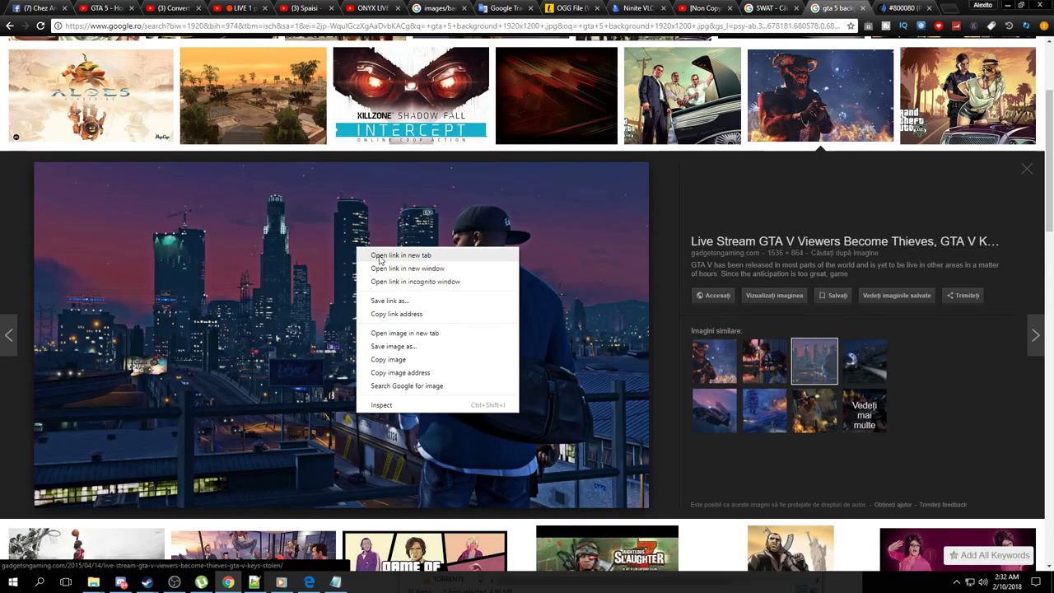
pyautogui.click(406, 348)
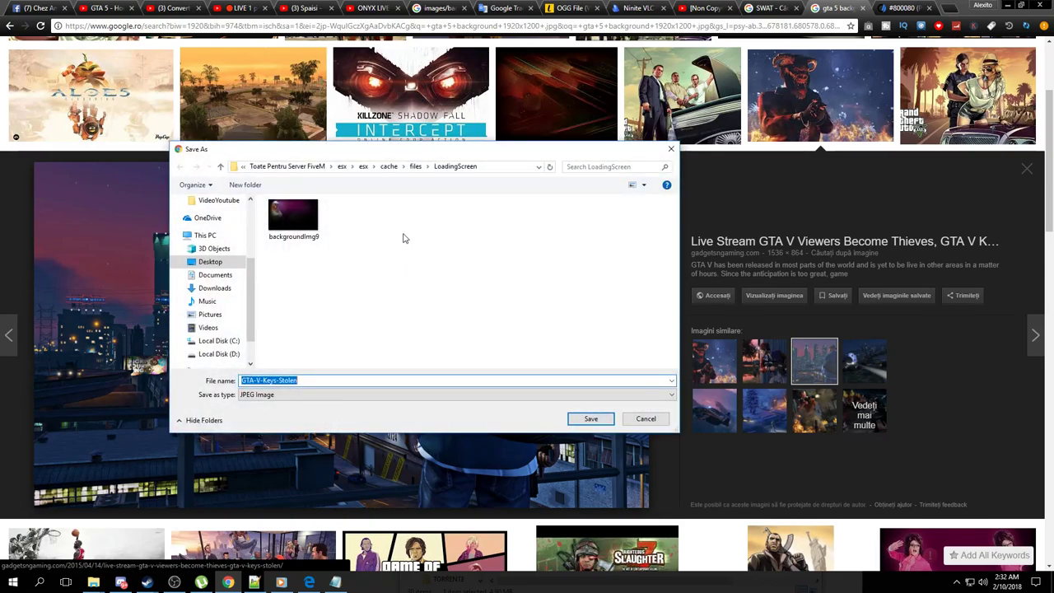
pyautogui.click(417, 168)
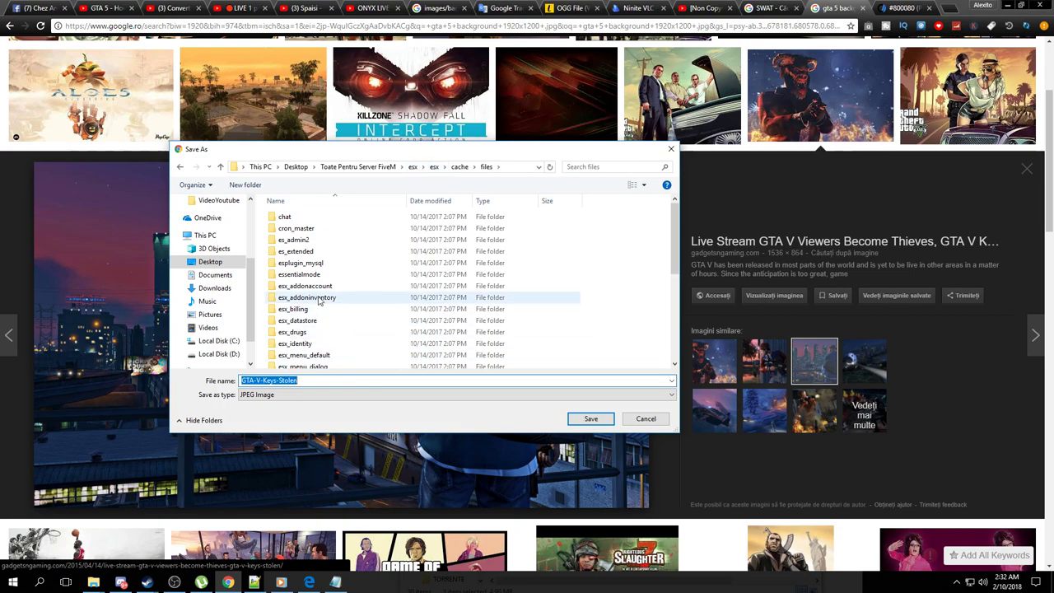
pyautogui.scroll(-4, 319, 301)
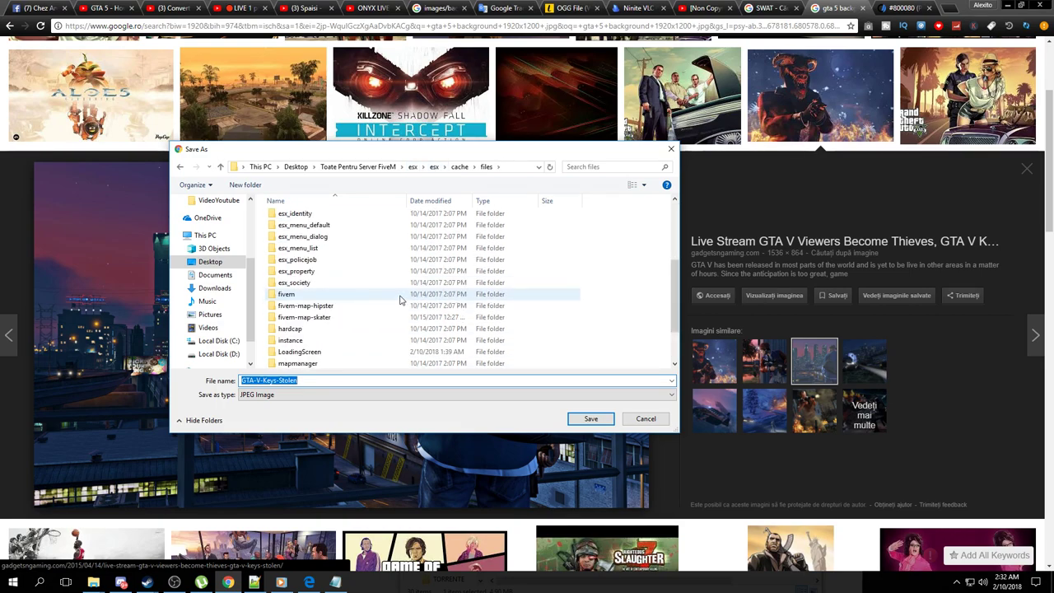
pyautogui.scroll(-2, 401, 301)
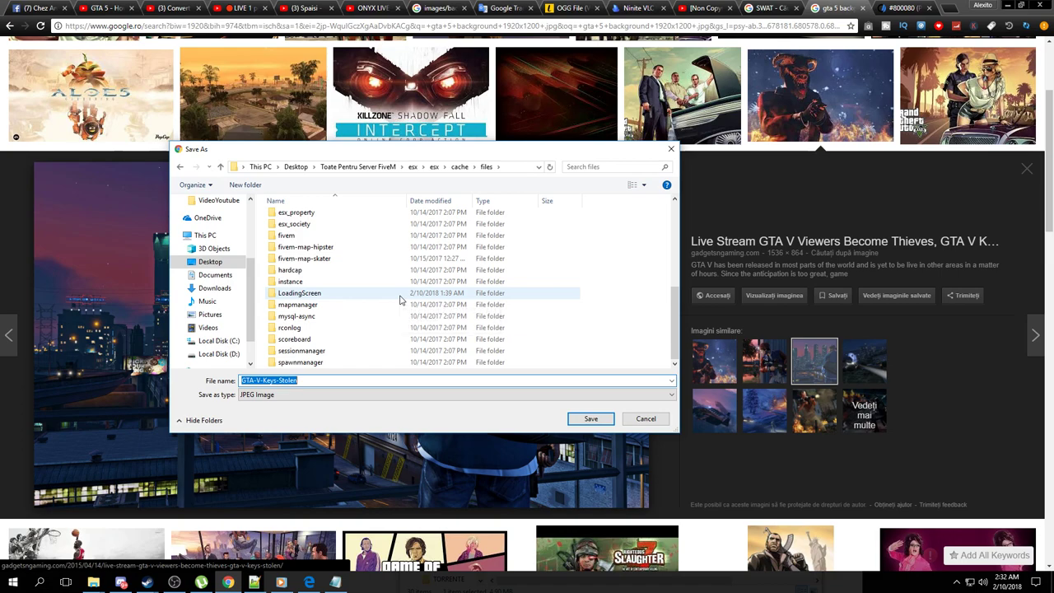
pyautogui.doubleClick(313, 295)
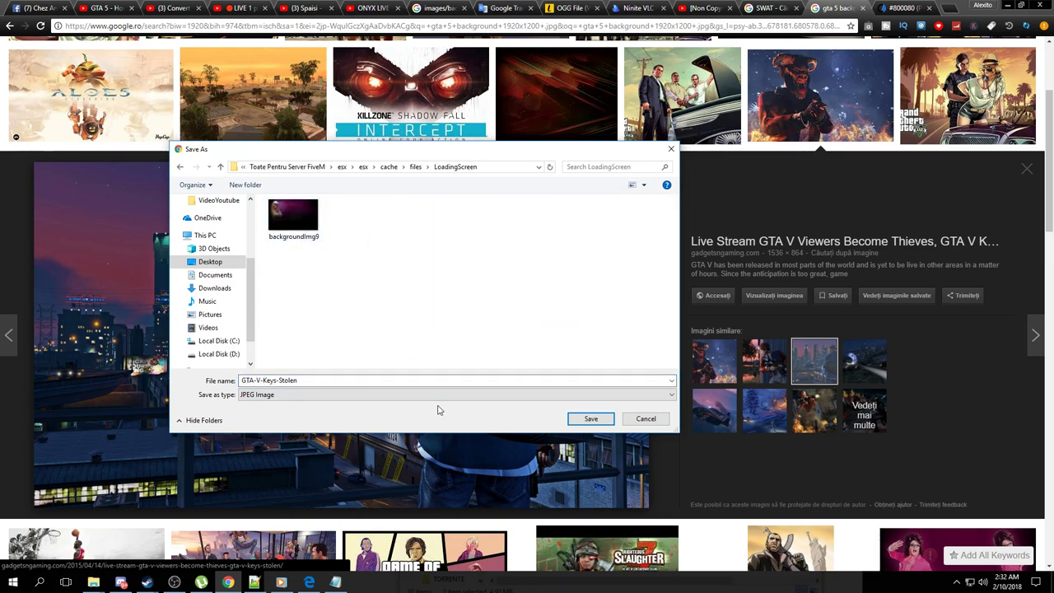
# Save the picture to the Desktop as a JPEG image named GTA-V-Keys-Stolen
pyautogui.moveTo(256, 272); pyautogui.dragTo(258, 204)
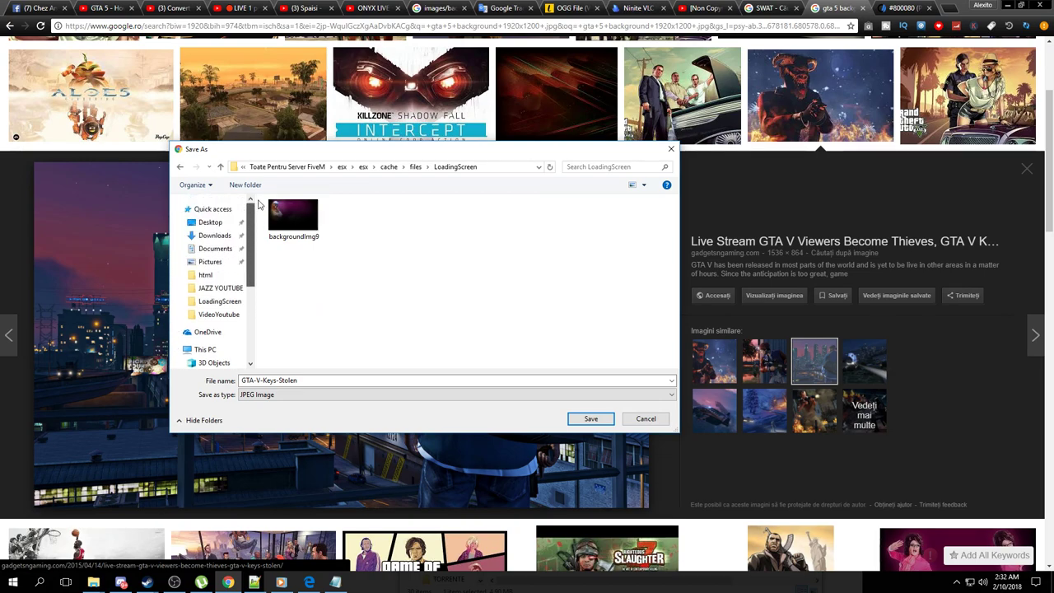
pyautogui.click(211, 222)
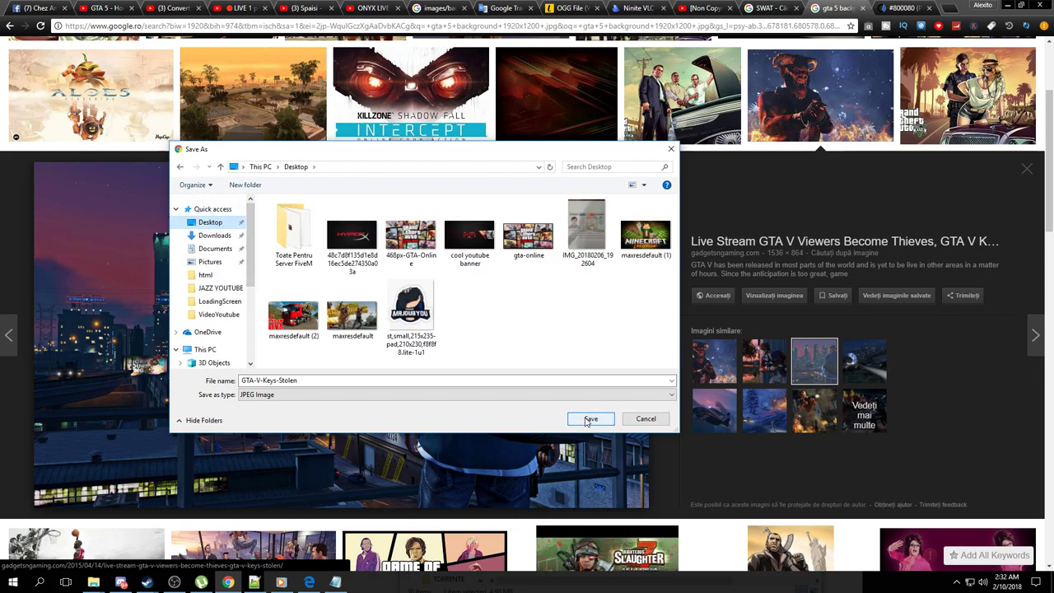
pyautogui.click(590, 419)
# Check more of the similar images, close the preview, and look through the image results for another GTA 5 background
pyautogui.click(729, 414)
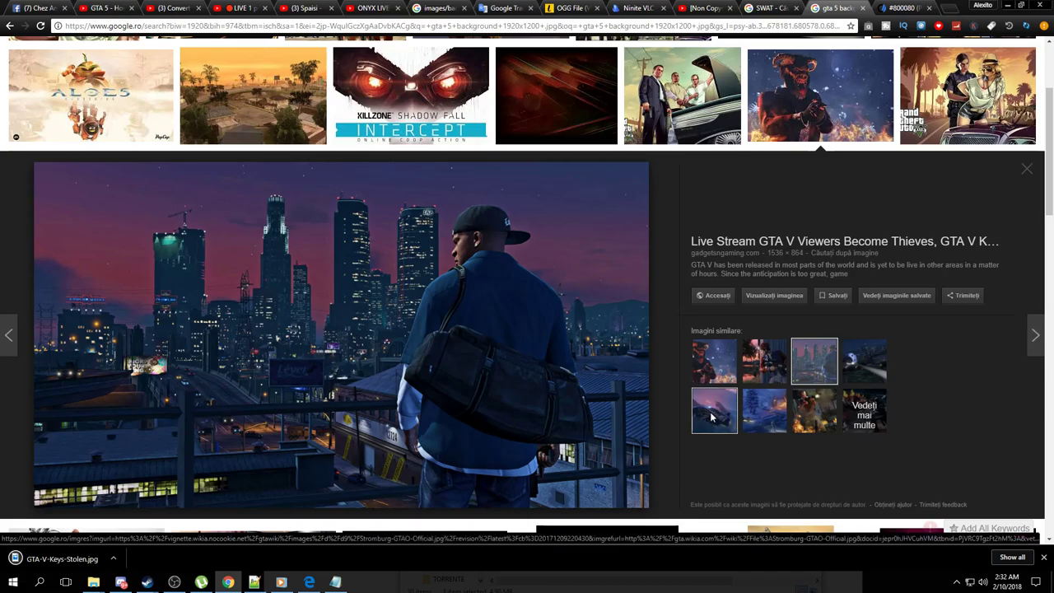
pyautogui.click(745, 416)
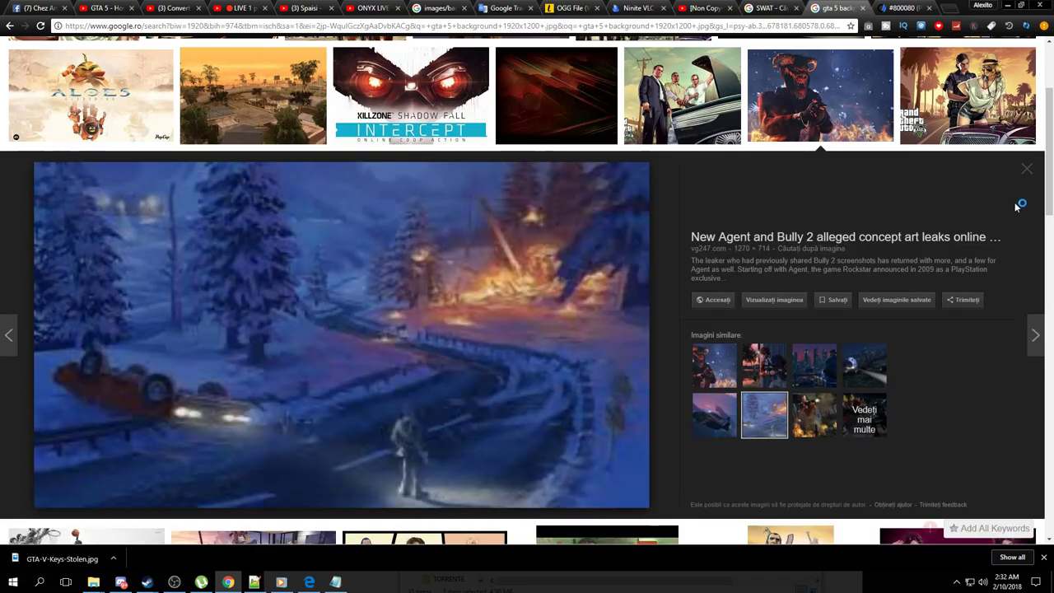
pyautogui.click(1030, 175)
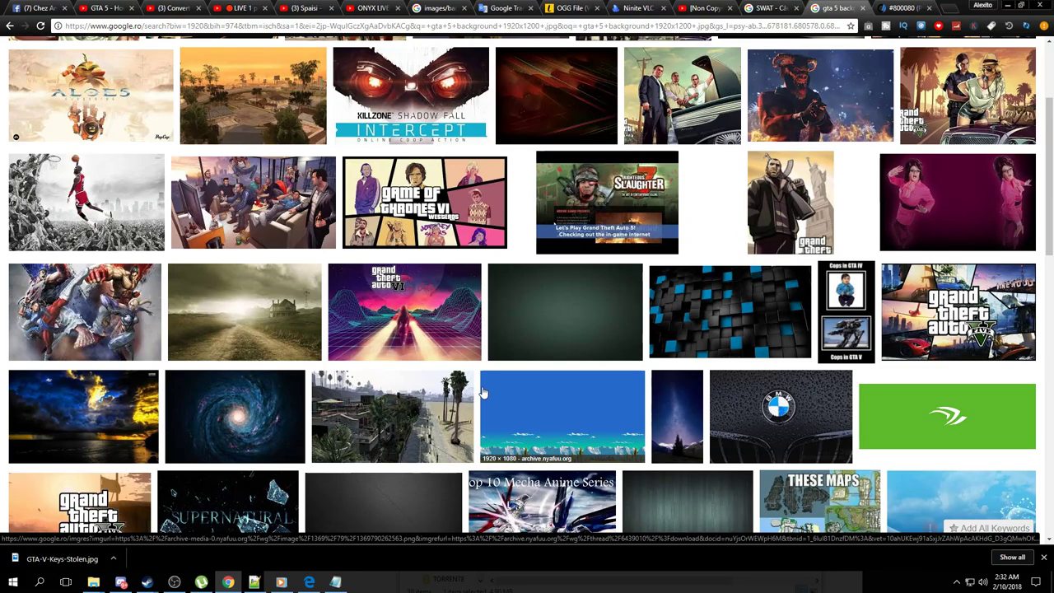
pyautogui.scroll(-1, 483, 392)
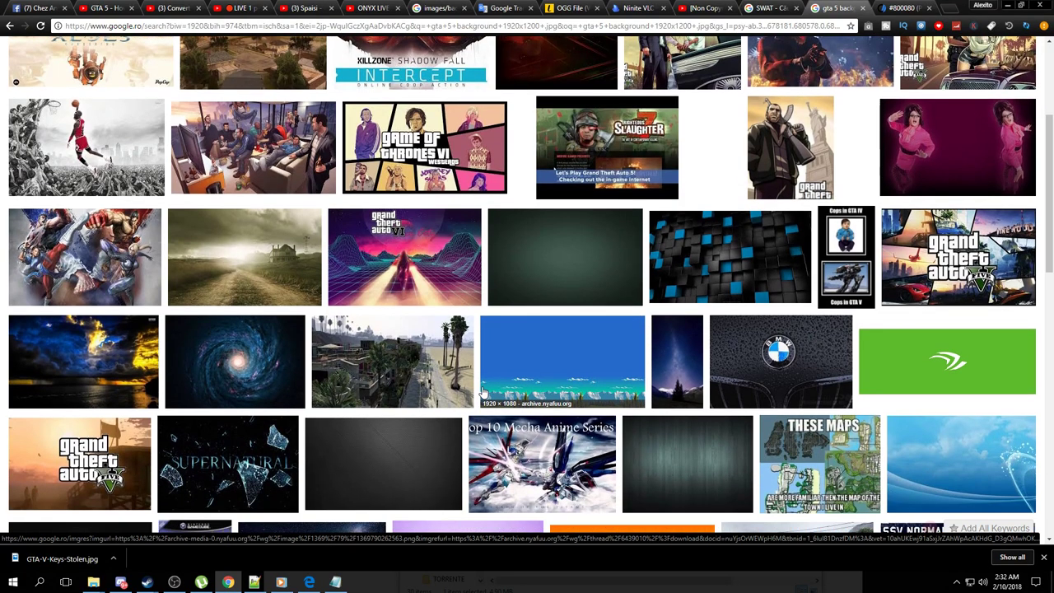
pyautogui.scroll(-2, 483, 392)
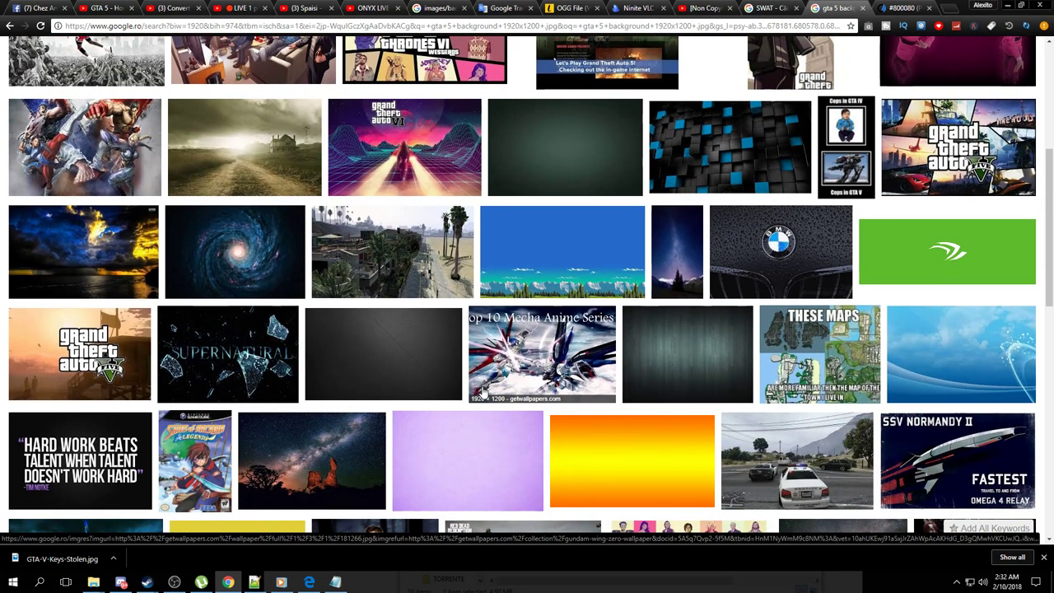
pyautogui.scroll(-4, 482, 394)
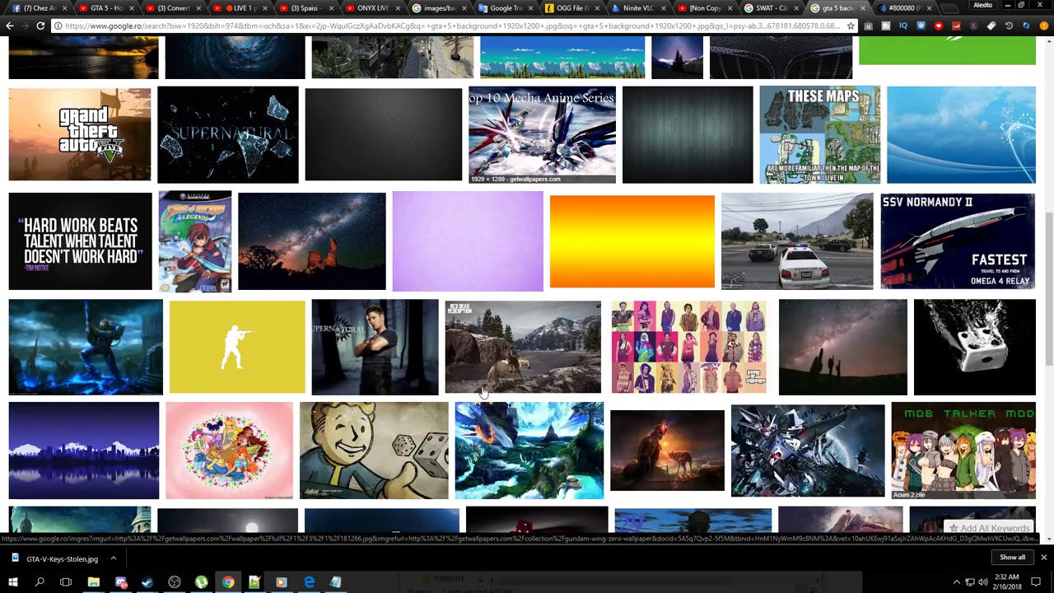
pyautogui.scroll(-6, 482, 394)
pyautogui.scroll(-6, 482, 387)
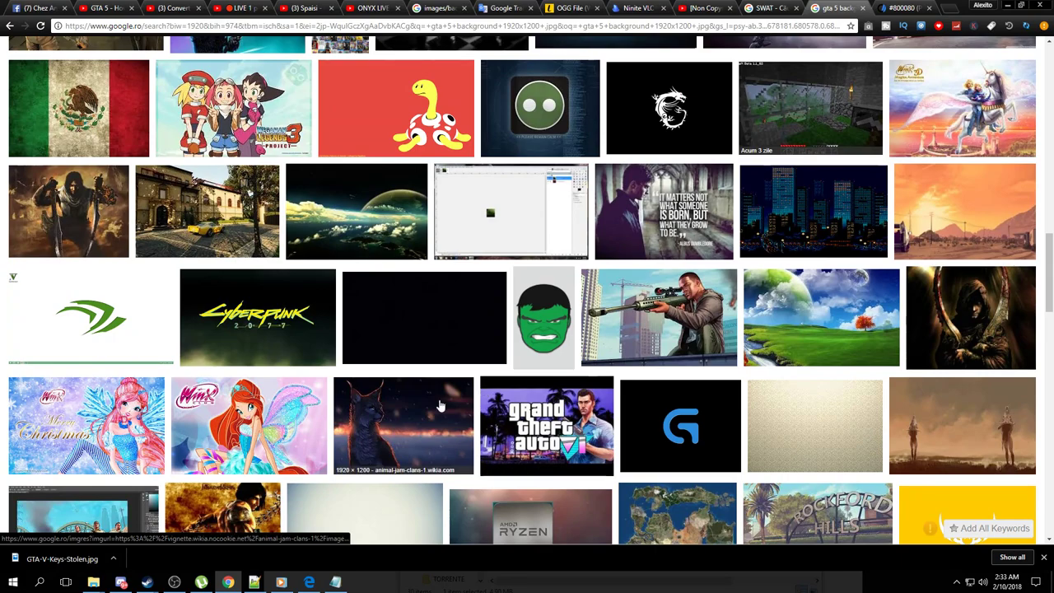
# Play the JAZZ YOUTUBE folder's tracks from "A DAY OFF" through "Bomba Pa Siempre" in the open media player
pyautogui.click(281, 582)
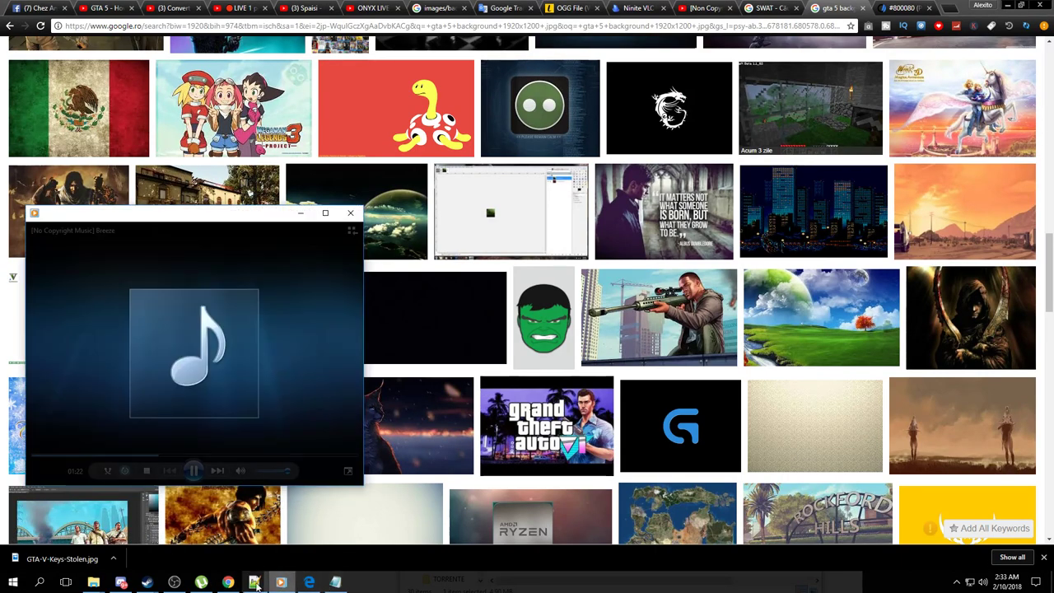
pyautogui.moveTo(93, 583)
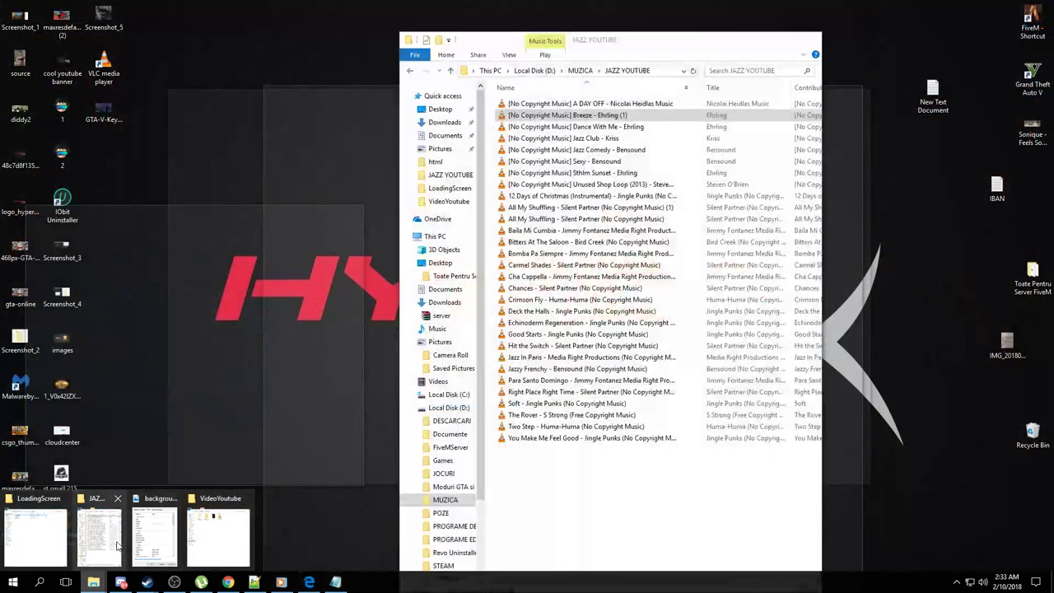
pyautogui.click(117, 545)
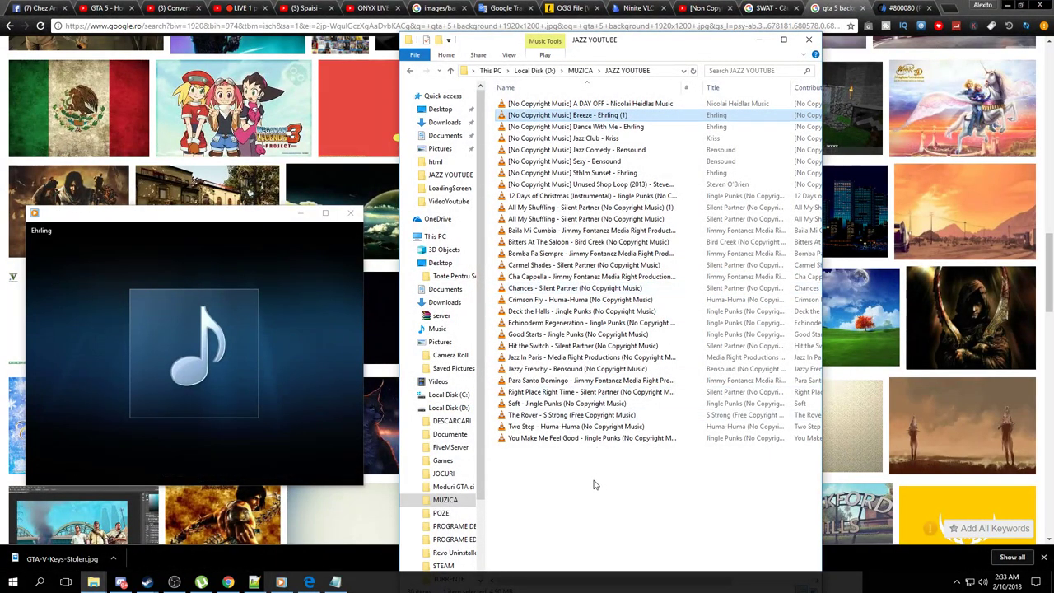
pyautogui.moveTo(585, 458); pyautogui.dragTo(541, 105)
pyautogui.moveTo(584, 266); pyautogui.dragTo(564, 236)
pyautogui.click(498, 108)
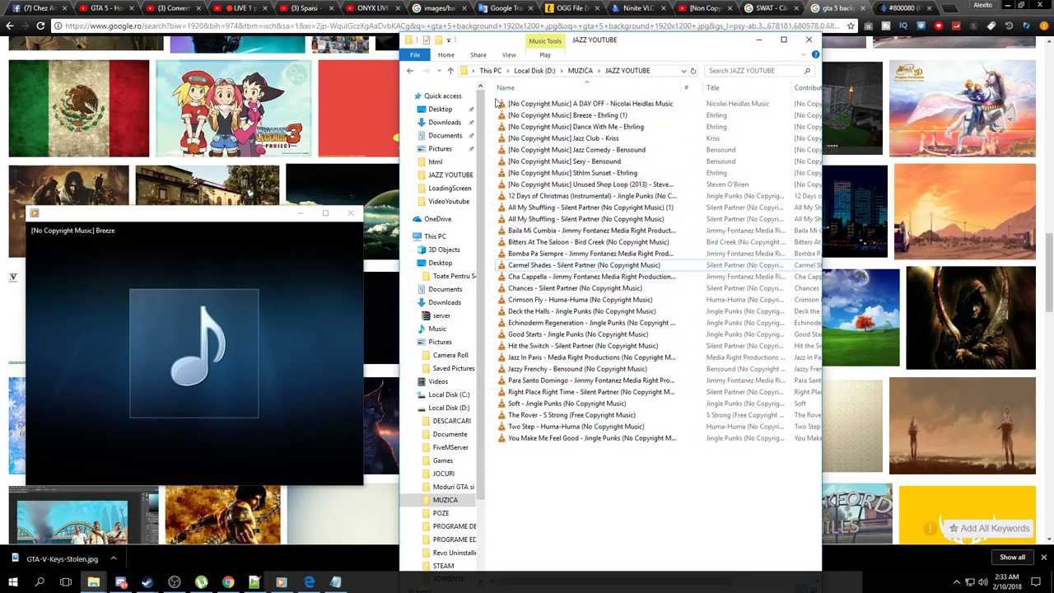
pyautogui.moveTo(498, 103); pyautogui.dragTo(663, 257)
pyautogui.moveTo(657, 253); pyautogui.dragTo(227, 363)
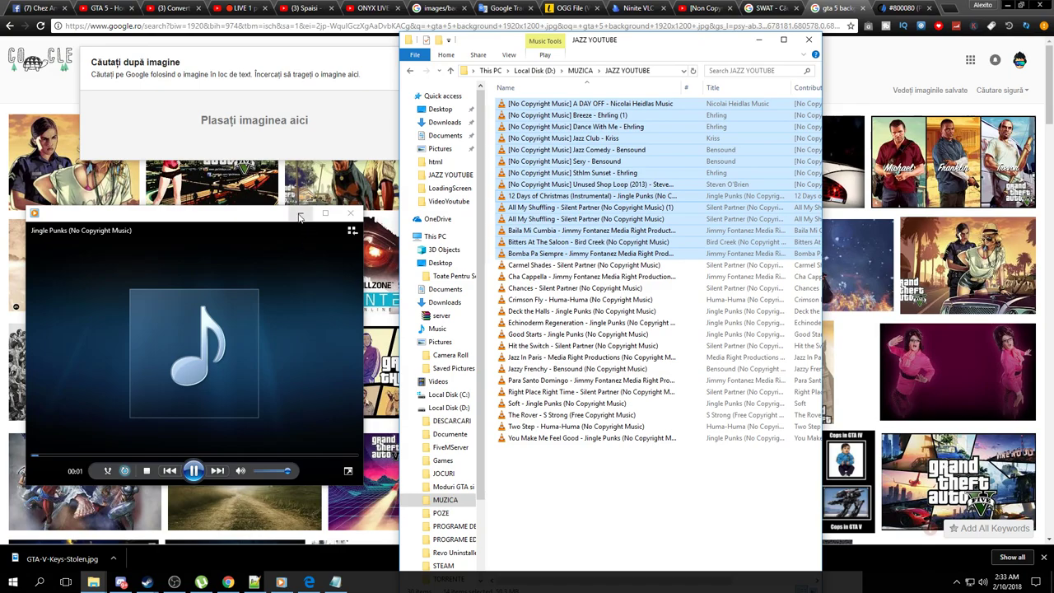
# Skip to the next track, and minimize the media player and the JAZZ YOUTUBE folder window
pyautogui.click(218, 471)
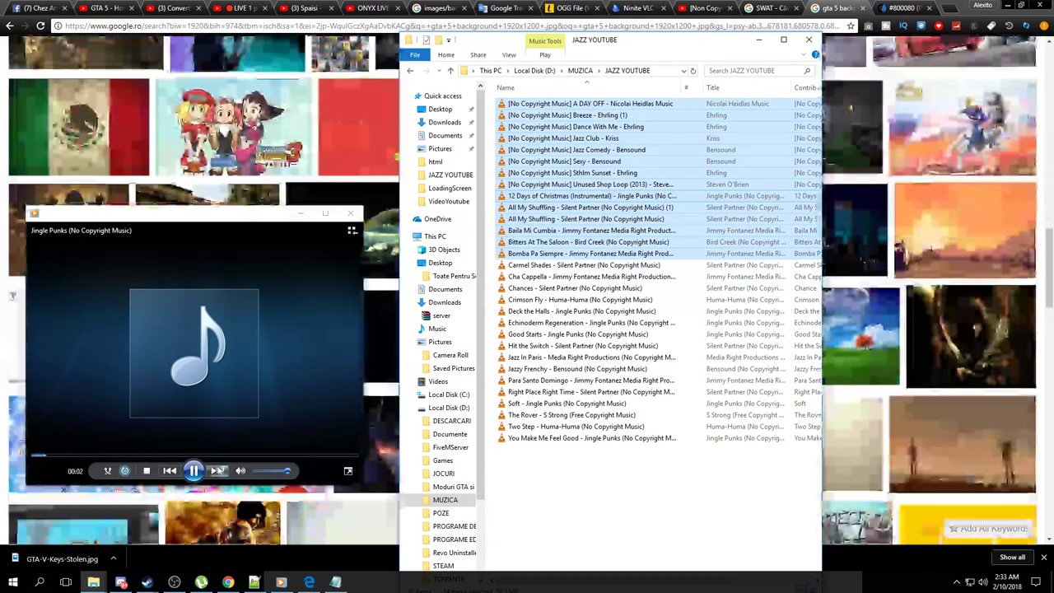
pyautogui.click(300, 214)
pyautogui.click(754, 43)
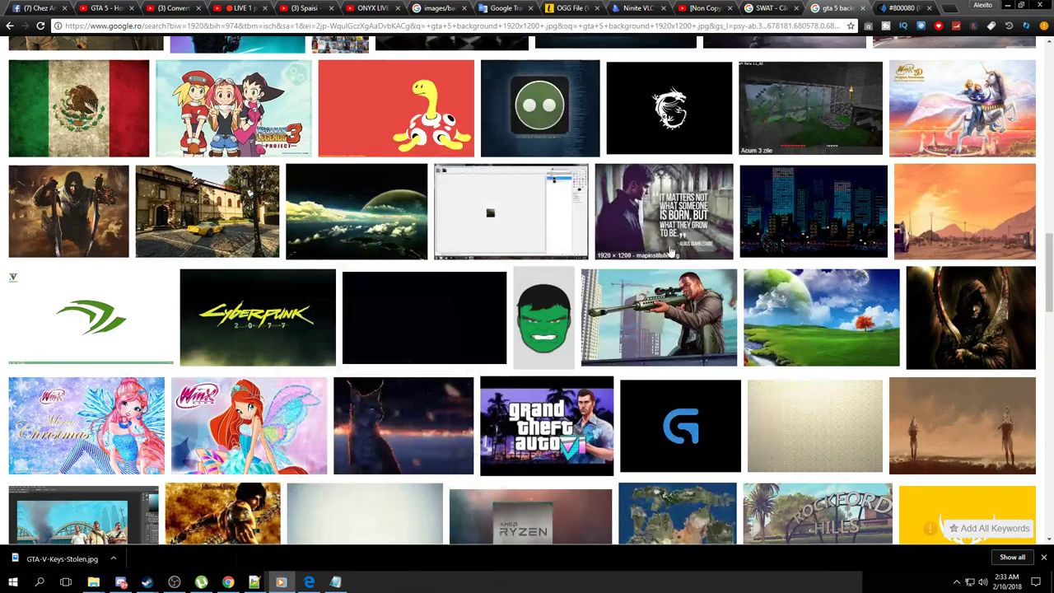
# Browse further image results, previewing the Rockford Hills artwork and the similar Prince of Persia wallpaper, and close the preview
pyautogui.scroll(-3, 487, 356)
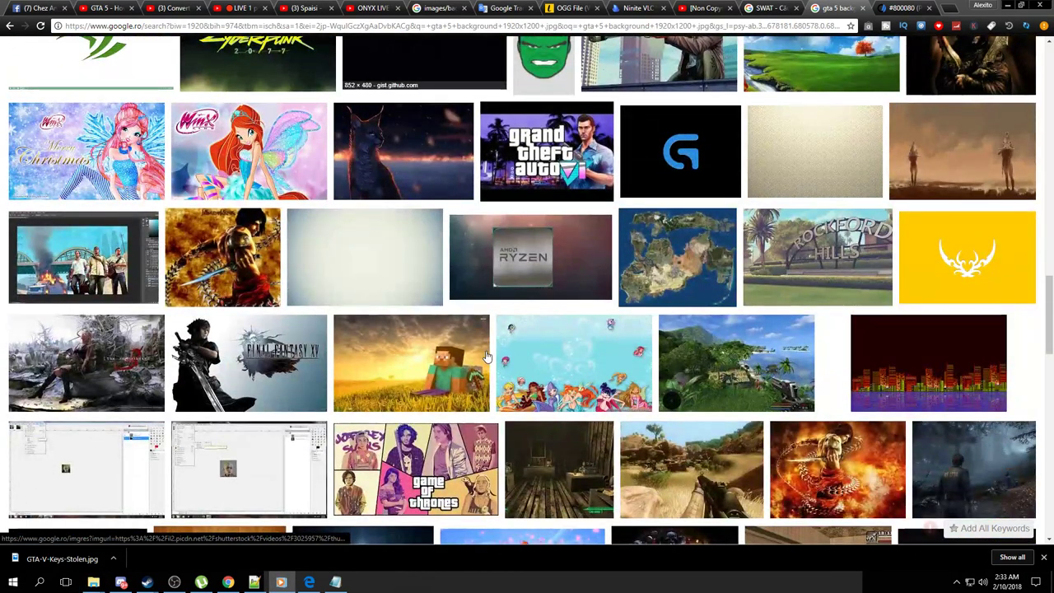
pyautogui.scroll(-2, 490, 354)
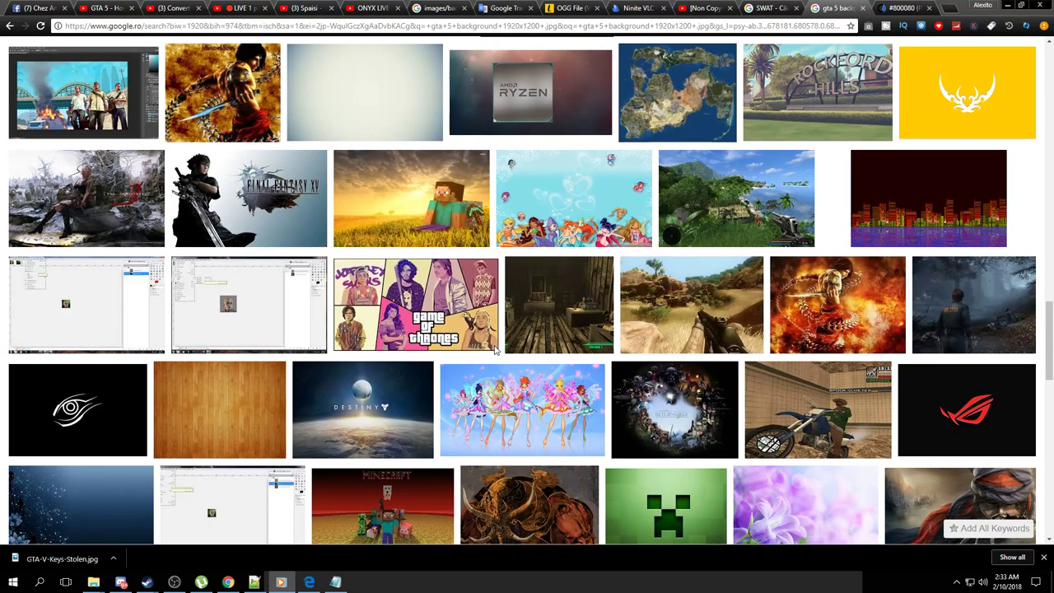
pyautogui.click(797, 74)
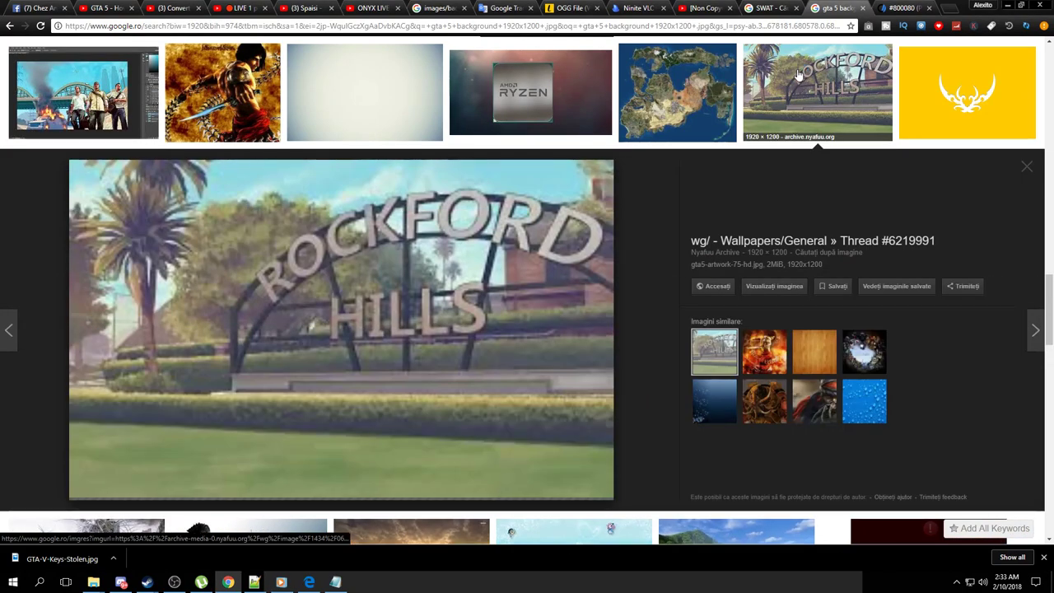
pyautogui.click(765, 352)
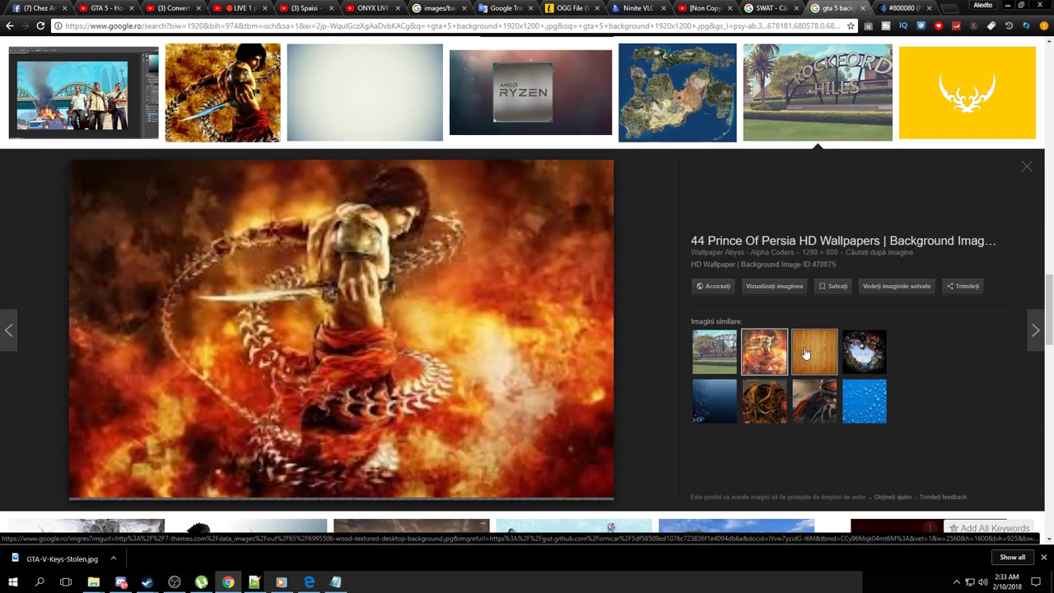
pyautogui.click(1034, 171)
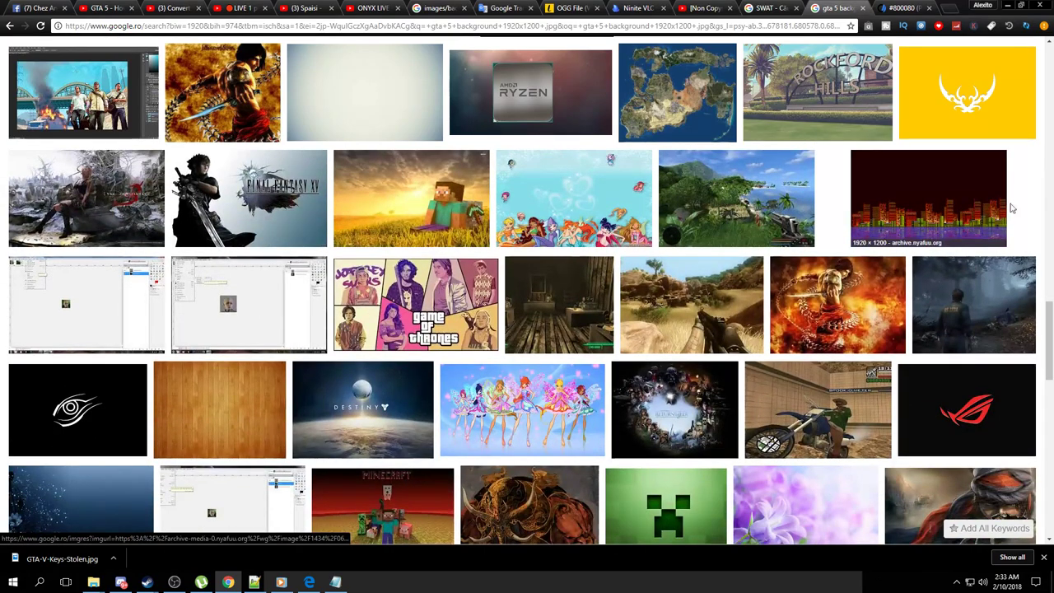
# Look through further image results, preview the Yamaha motorcycle picture, and close the preview
pyautogui.scroll(-5, 498, 337)
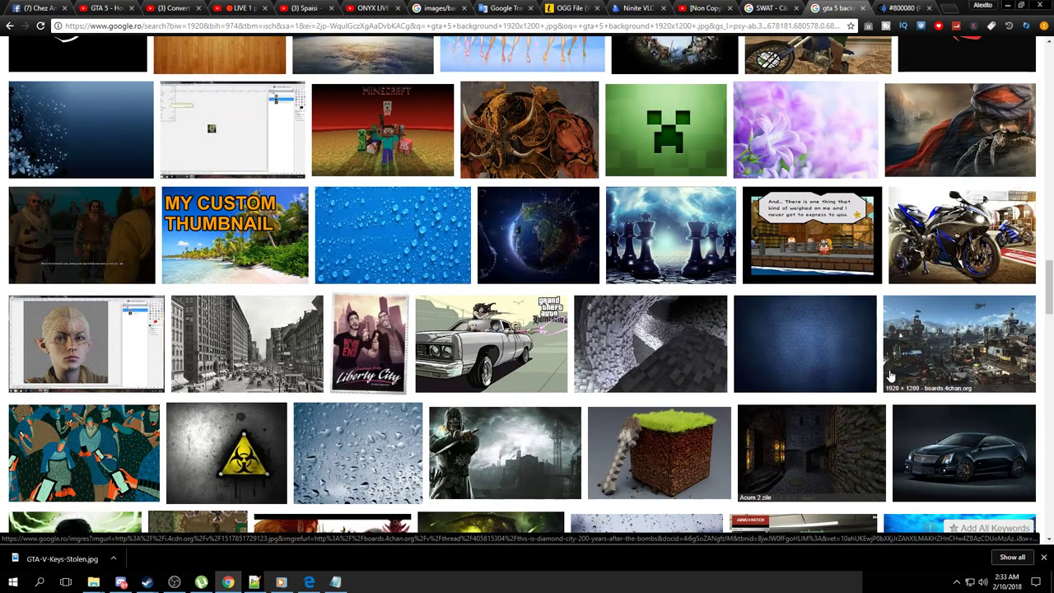
pyautogui.click(973, 254)
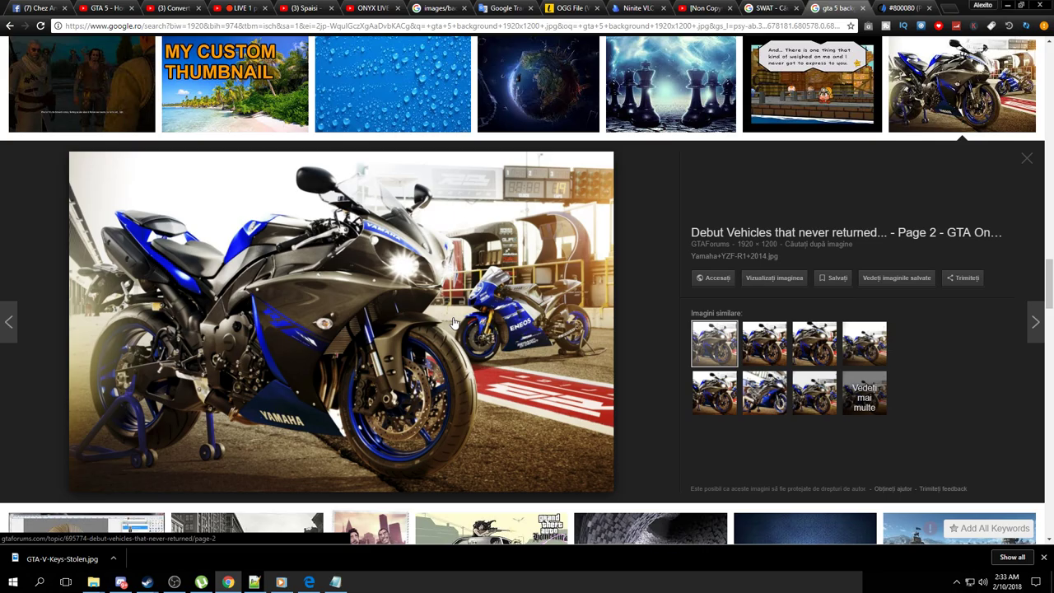
pyautogui.click(1027, 158)
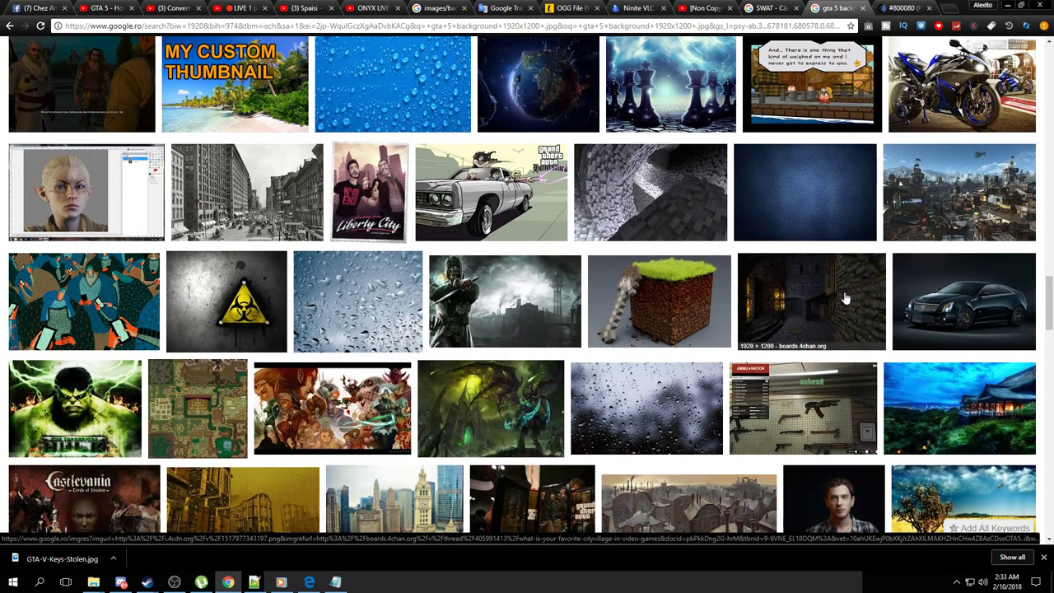
pyautogui.scroll(-5, 844, 298)
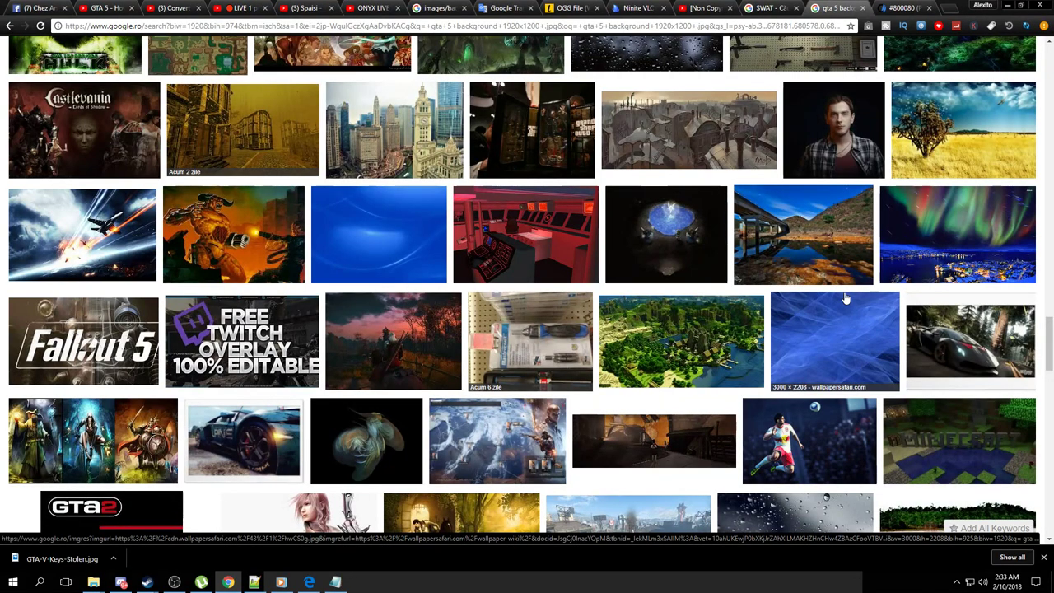
pyautogui.scroll(-7, 844, 299)
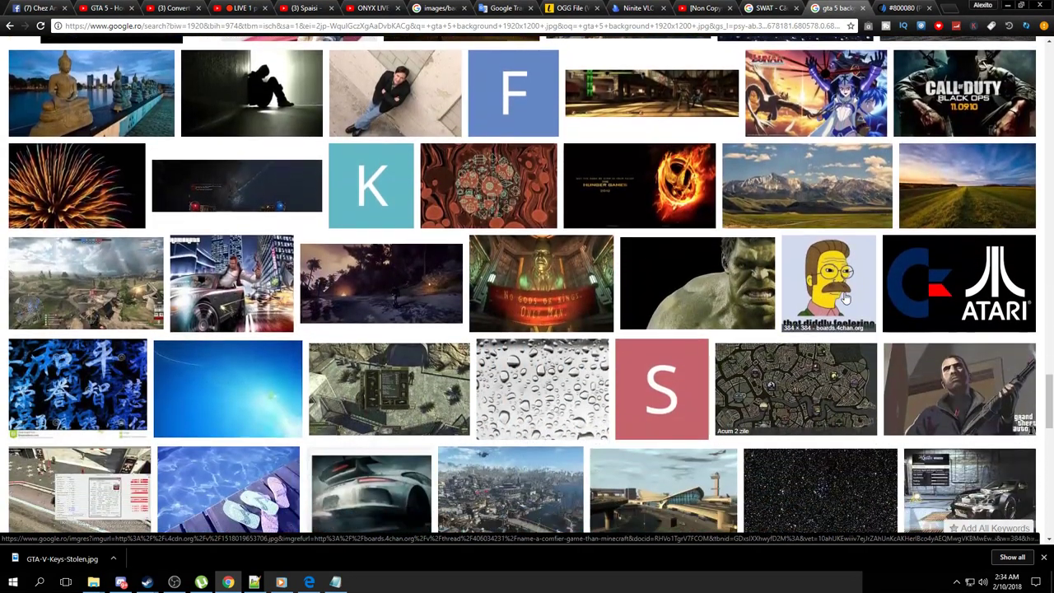
pyautogui.scroll(-4, 845, 298)
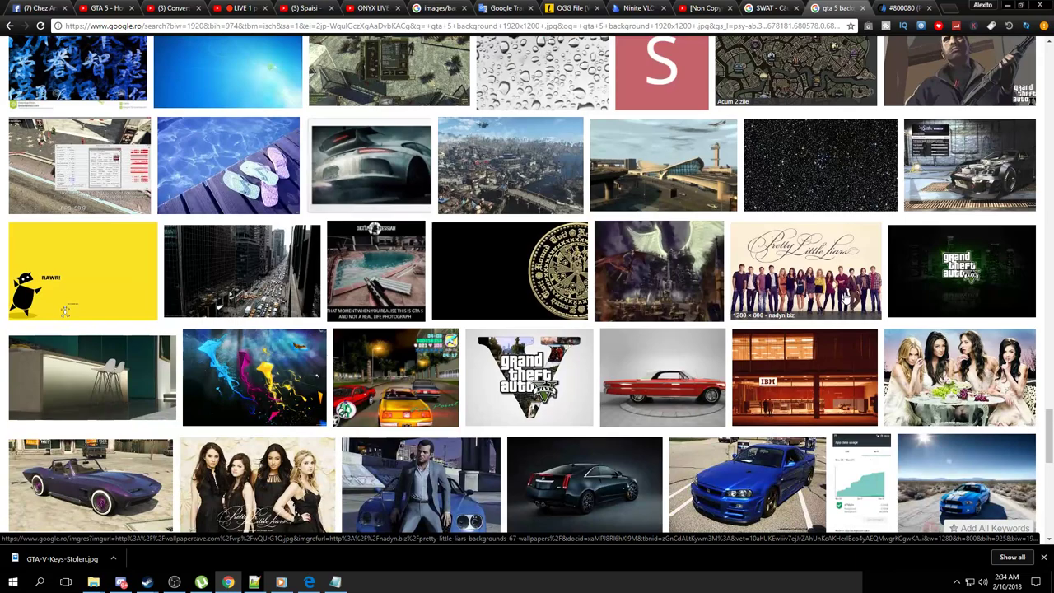
pyautogui.scroll(-2, 844, 298)
# Add the downloaded GTA-V-Keys-Stolen.jpg to the LoadingScreen resource folder in File Explorer, copy it, and delete it there
pyautogui.moveTo(62, 559); pyautogui.dragTo(520, 363)
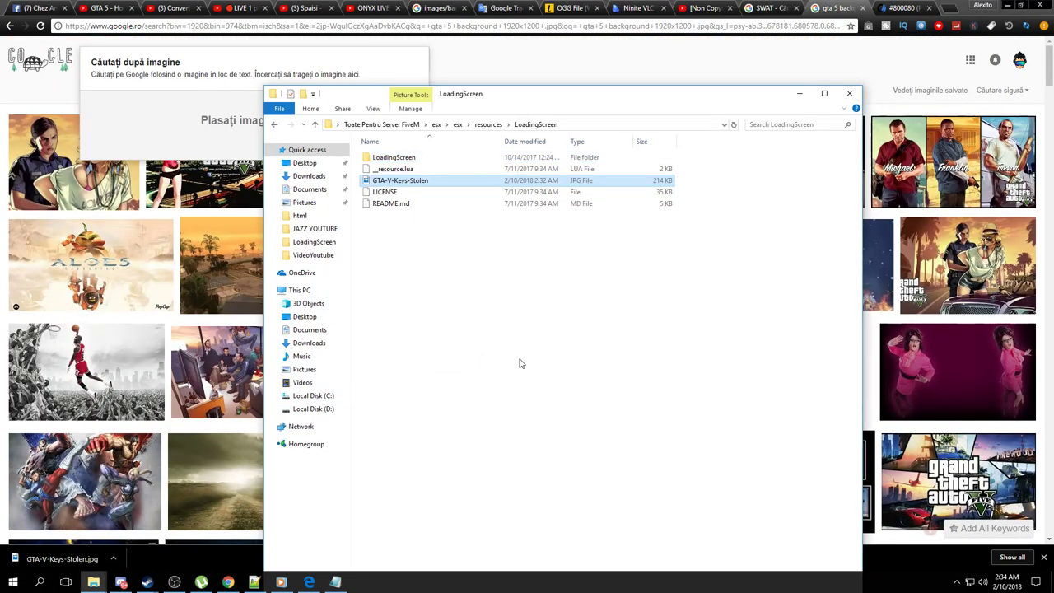
pyautogui.rightClick(416, 184)
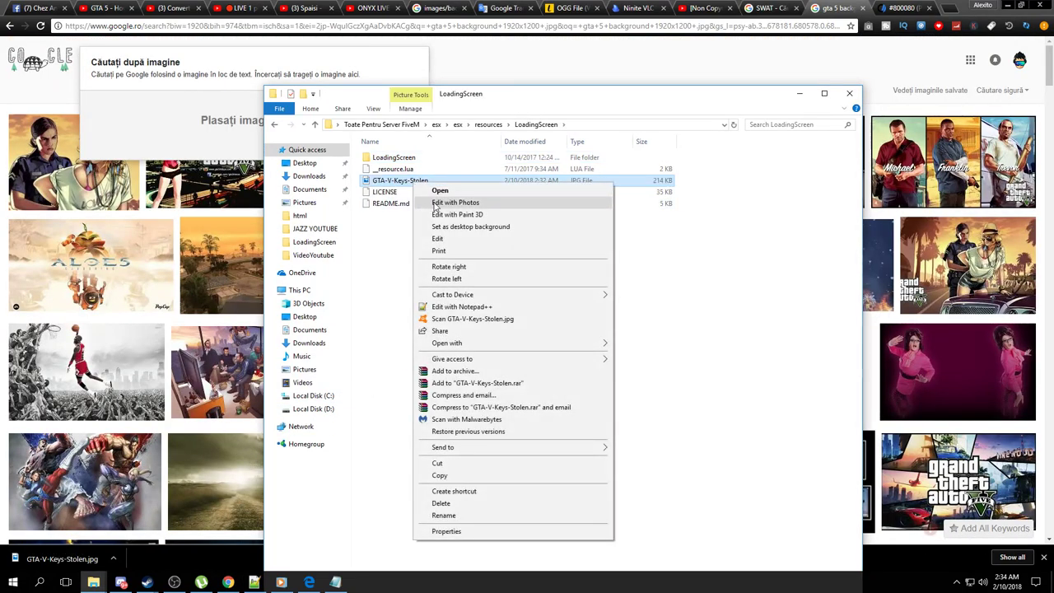
pyautogui.click(452, 476)
pyautogui.press('Delete')
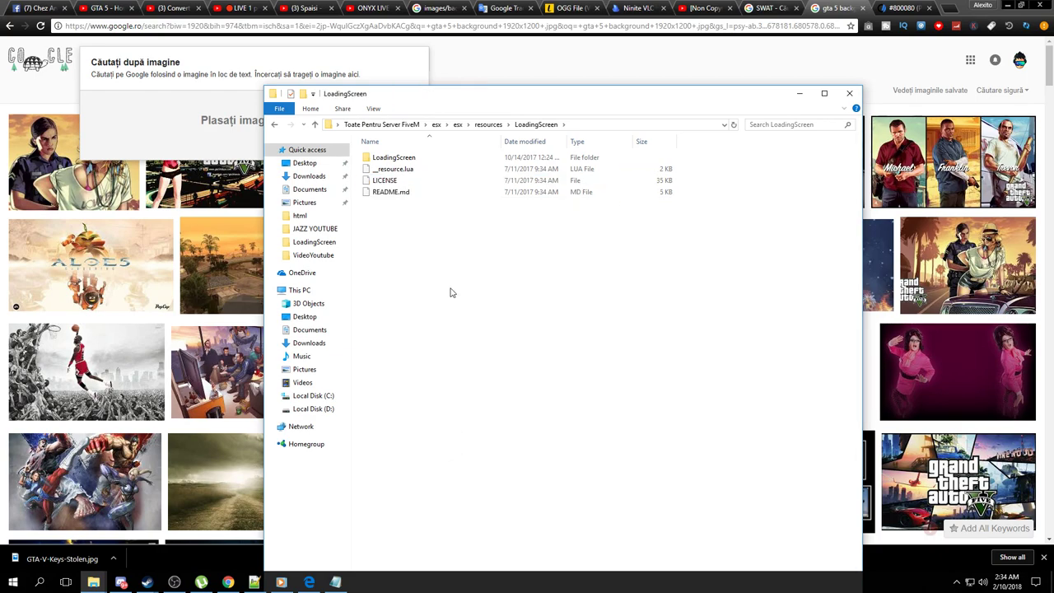
# Open the images folder inside the nested LoadingScreen folder
pyautogui.click(389, 160)
pyautogui.doubleClick(423, 162)
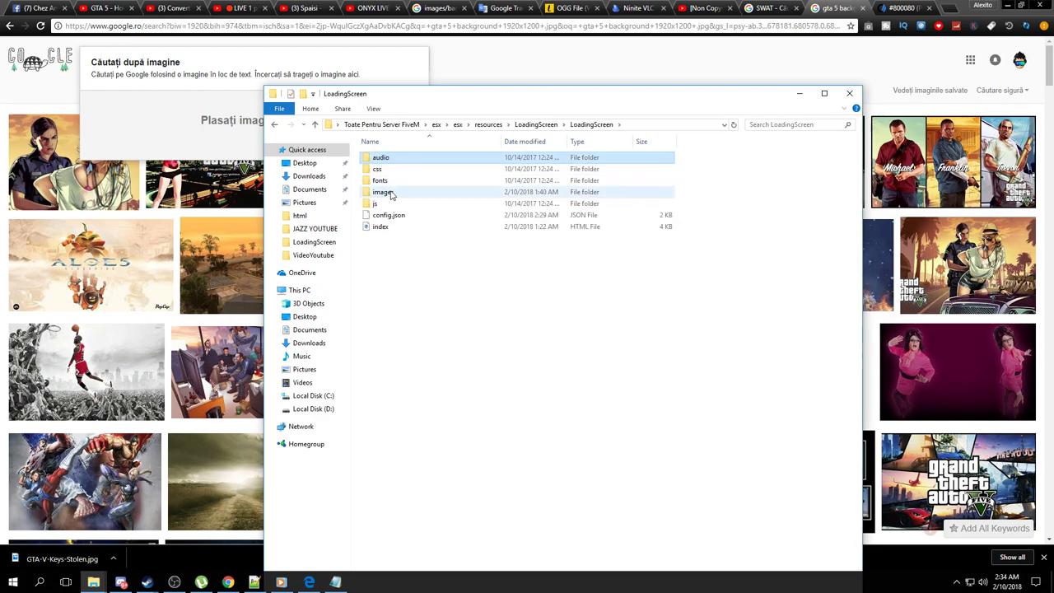
pyautogui.doubleClick(383, 192)
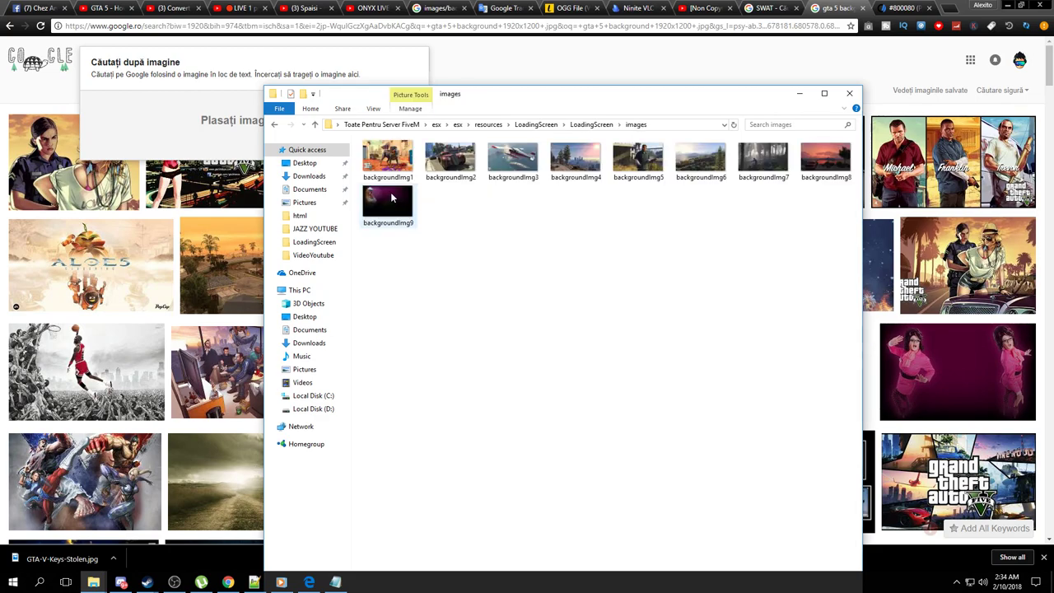
# Try to paste the copied GTA-V-Keys-Stolen image into the images folder
pyautogui.rightClick(458, 298)
pyautogui.click(490, 391)
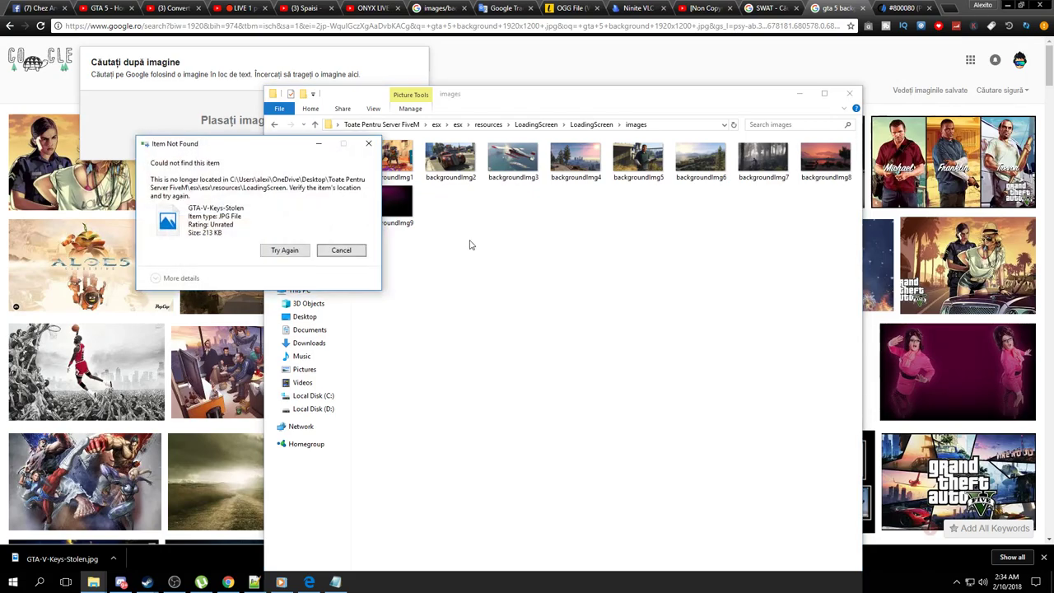
pyautogui.click(284, 250)
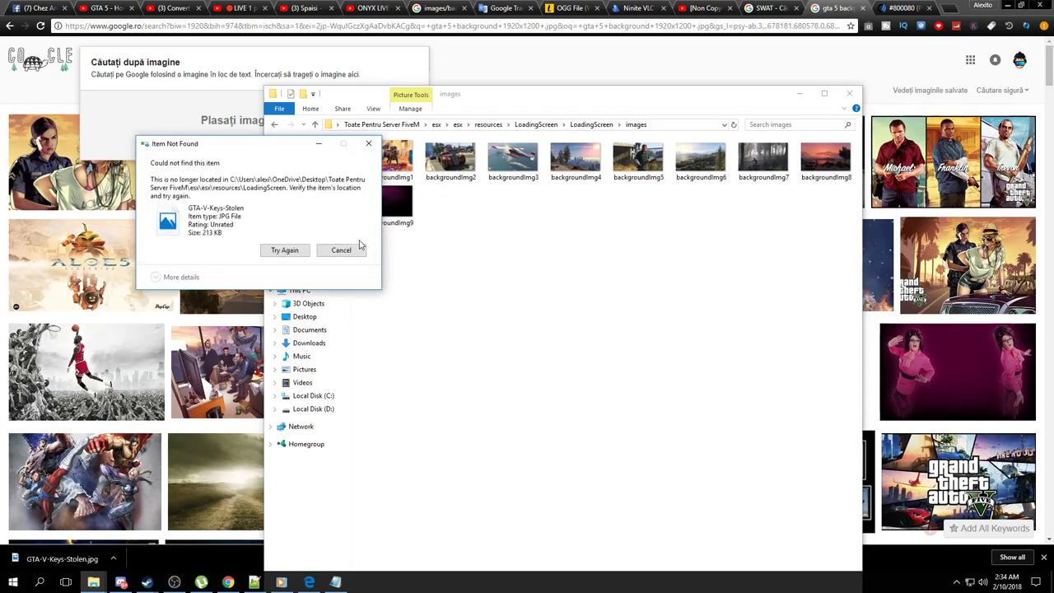
pyautogui.click(341, 251)
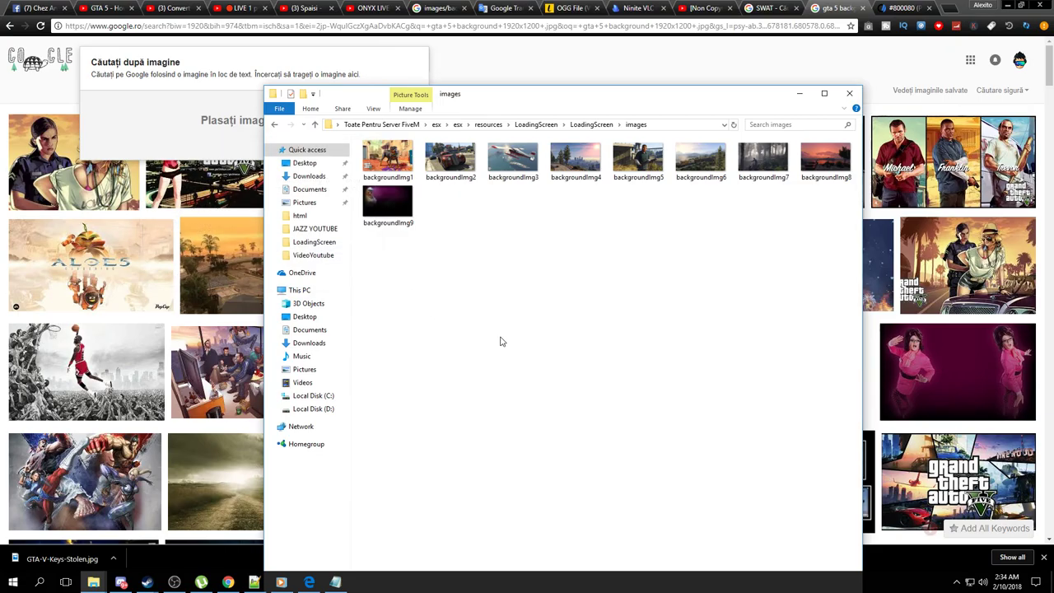
# Add the downloaded GTA-V-Keys-Stolen.jpg from Chrome to the images folder and rename it backgroundImg10
pyautogui.scroll(-5, 204, 544)
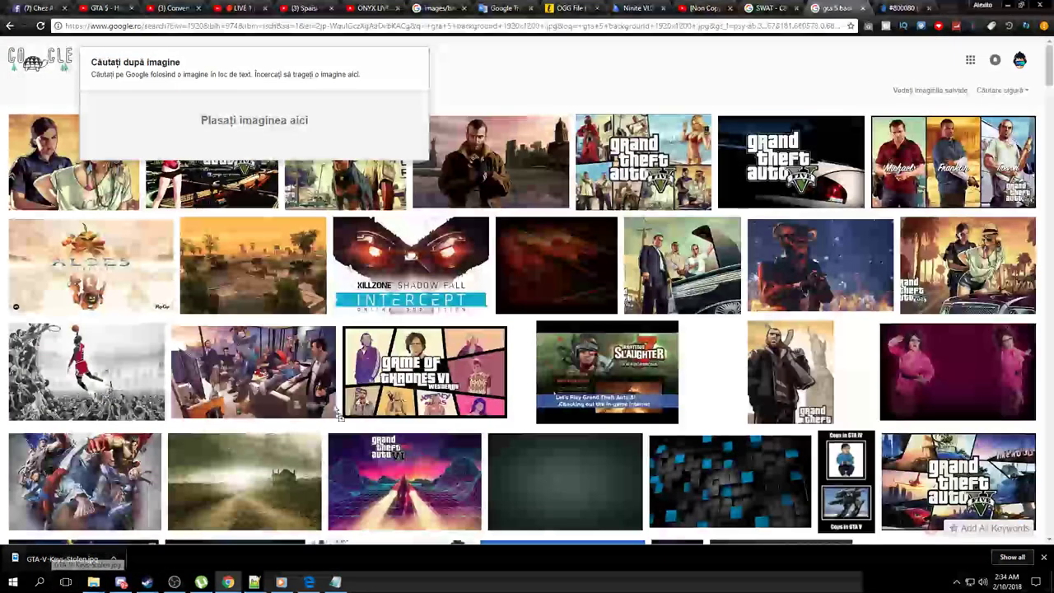
pyautogui.moveTo(62, 558); pyautogui.dragTo(534, 280)
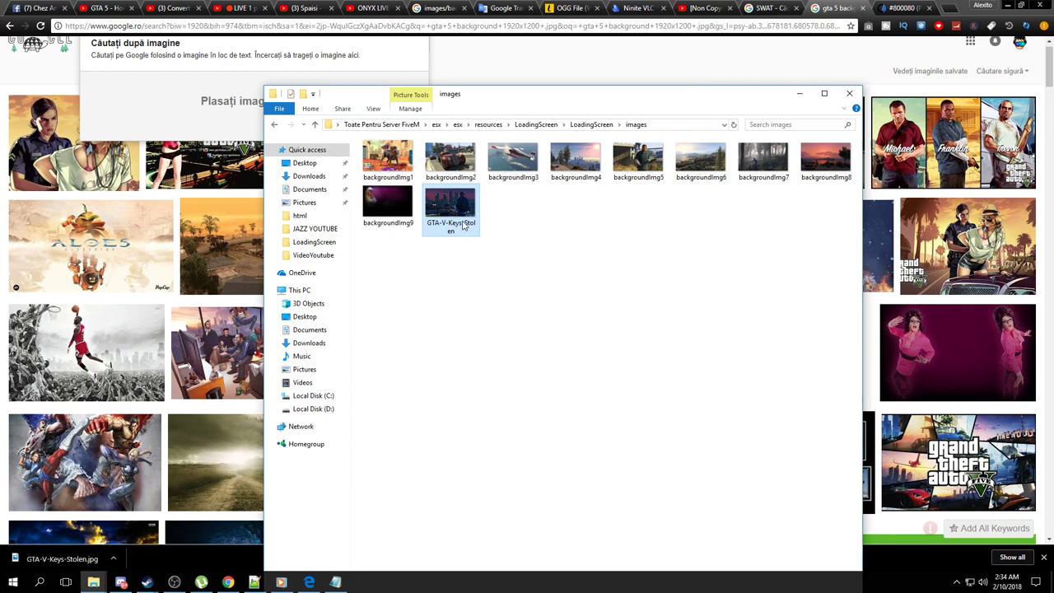
pyautogui.click(386, 228)
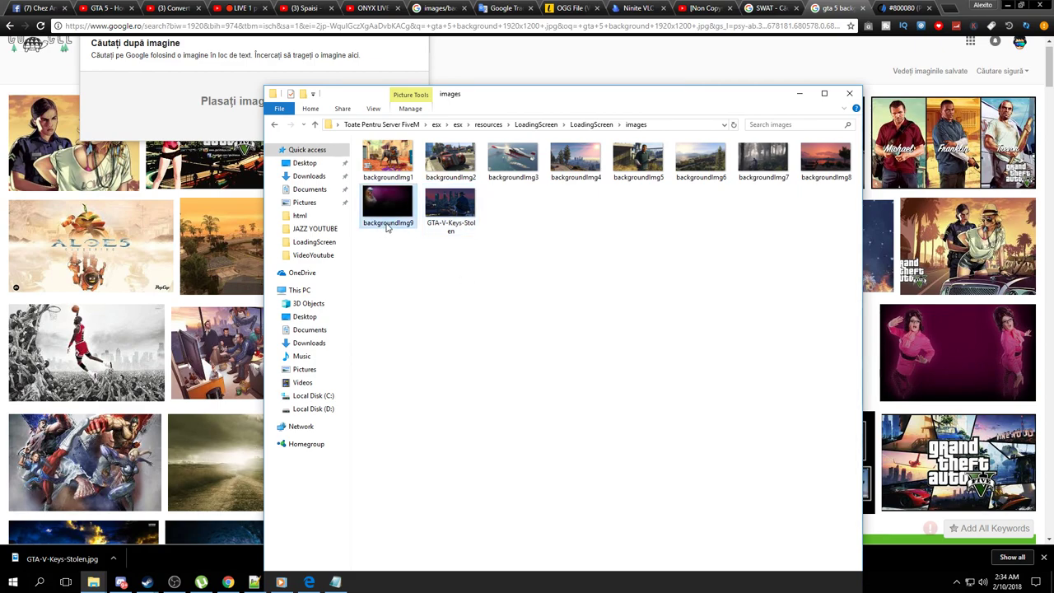
pyautogui.click(387, 228)
pyautogui.rightClick(386, 229)
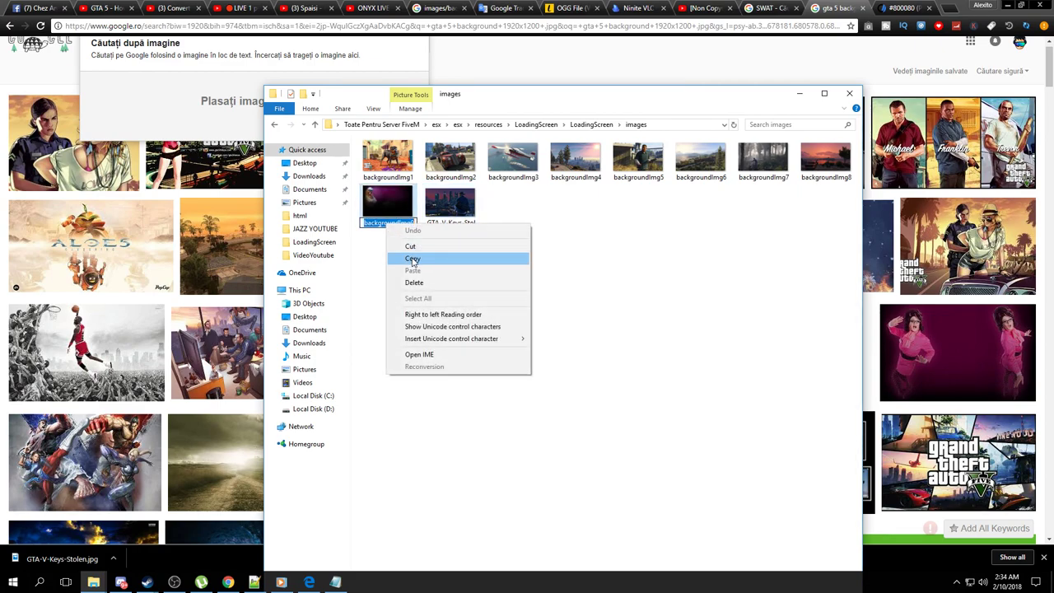
pyautogui.click(406, 259)
pyautogui.click(450, 230)
pyautogui.click(452, 229)
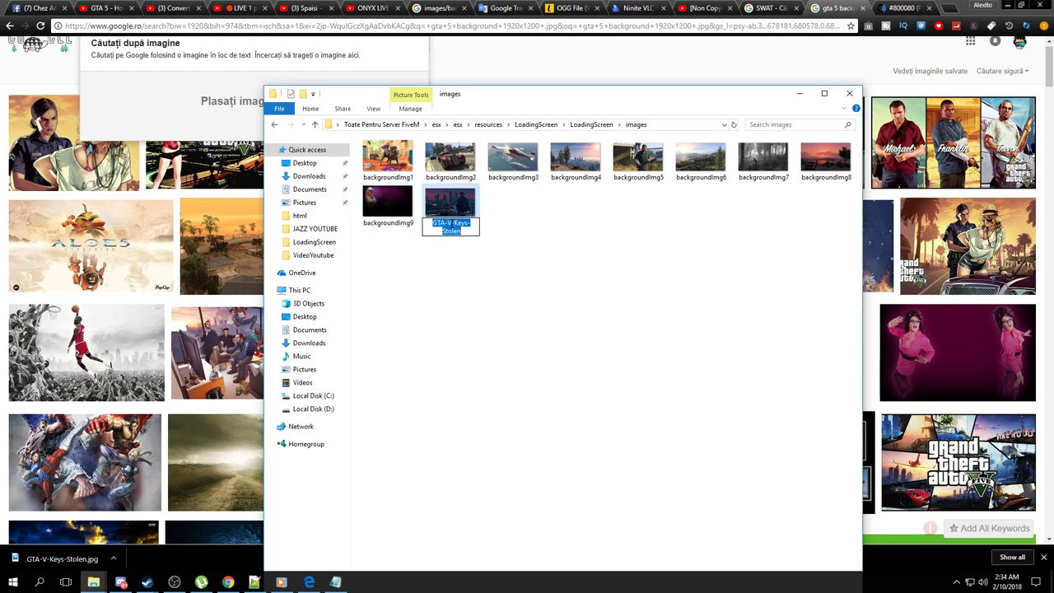
pyautogui.hotkey('ctrl', 'v')
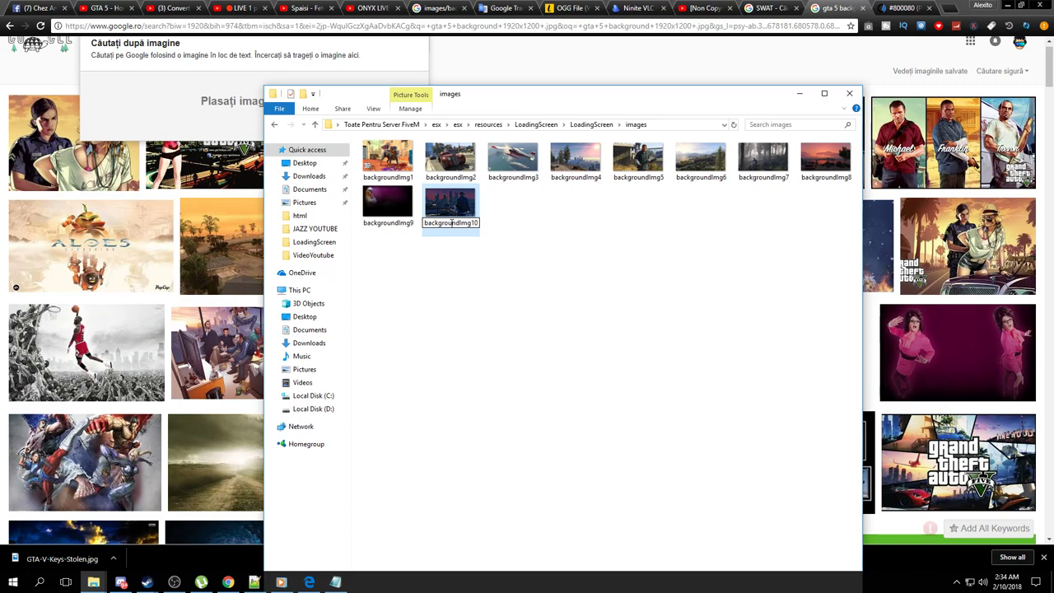
pyautogui.press('Return')
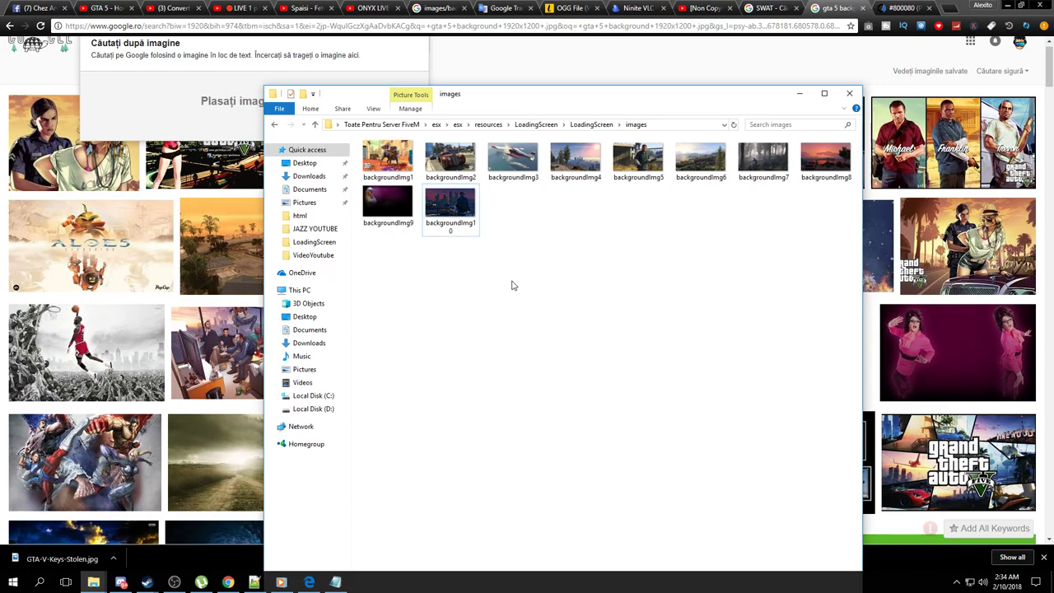
# Set backgroundImagePath in config.json to images/backgroundImg10.jpg in Notepad++, save it, and reload the loading screen page in Edge
pyautogui.click(460, 226)
pyautogui.rightClick(468, 224)
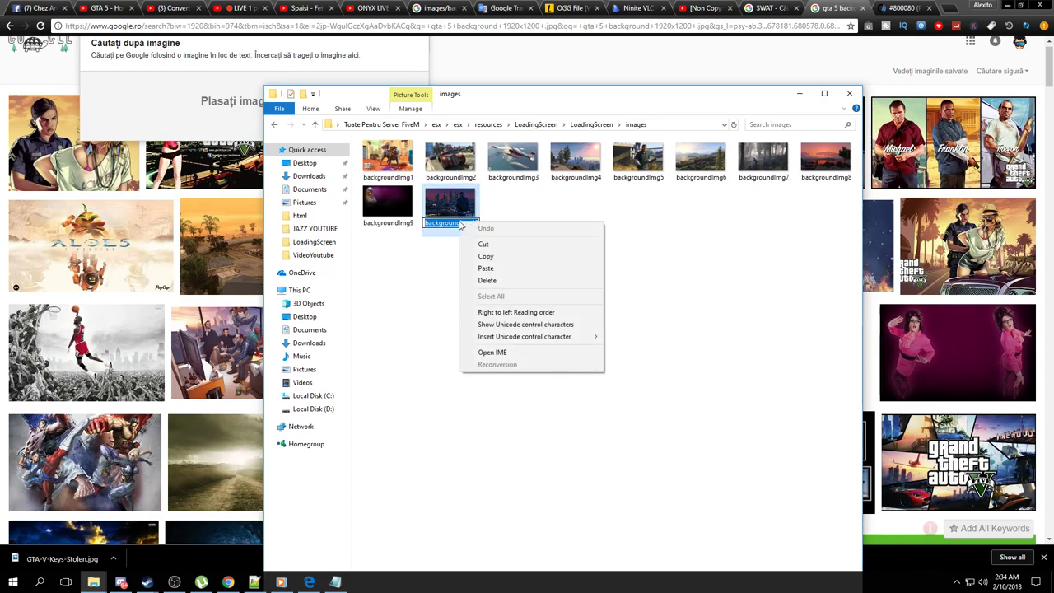
pyautogui.click(486, 256)
pyautogui.click(255, 583)
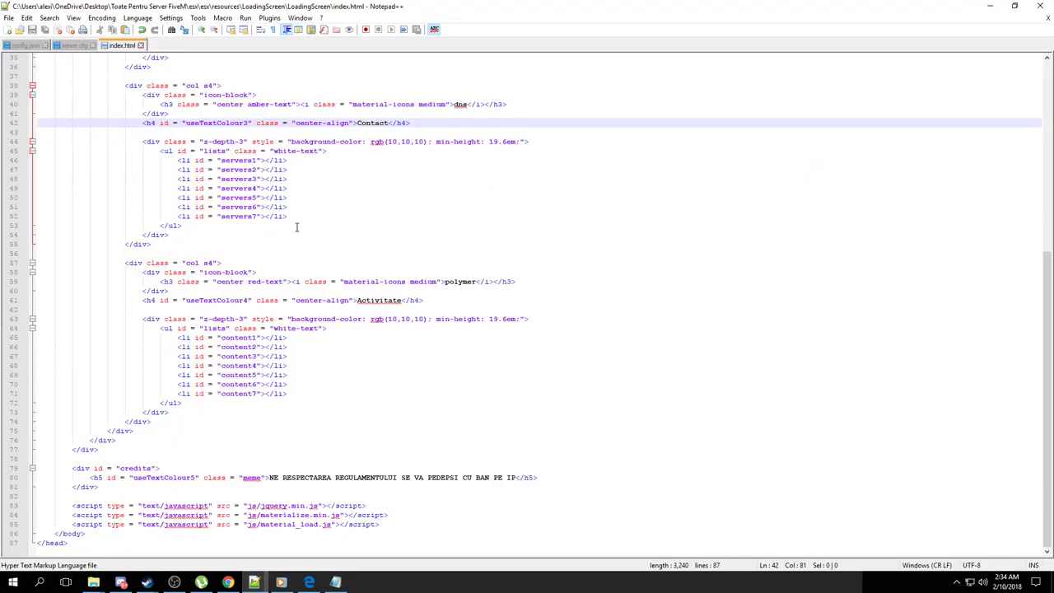
pyautogui.click(15, 47)
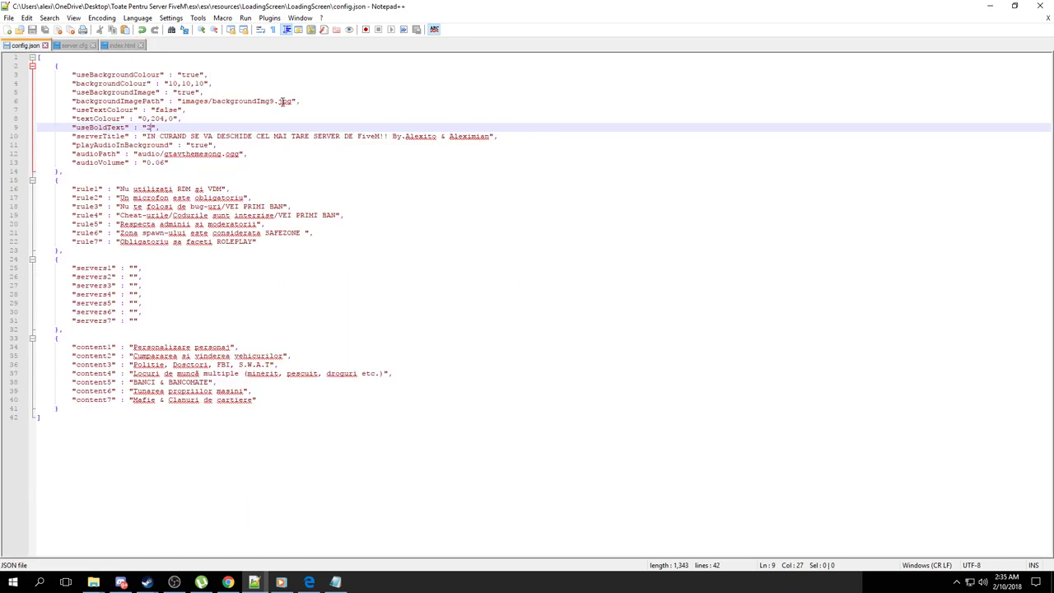
pyautogui.moveTo(274, 101); pyautogui.dragTo(233, 100)
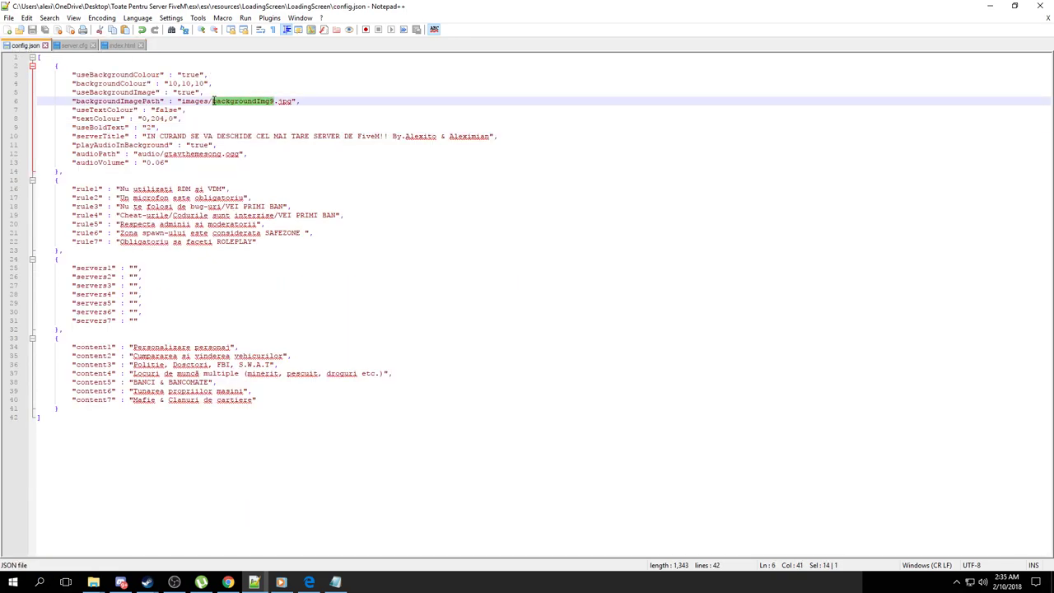
pyautogui.write('backgroundImg10')
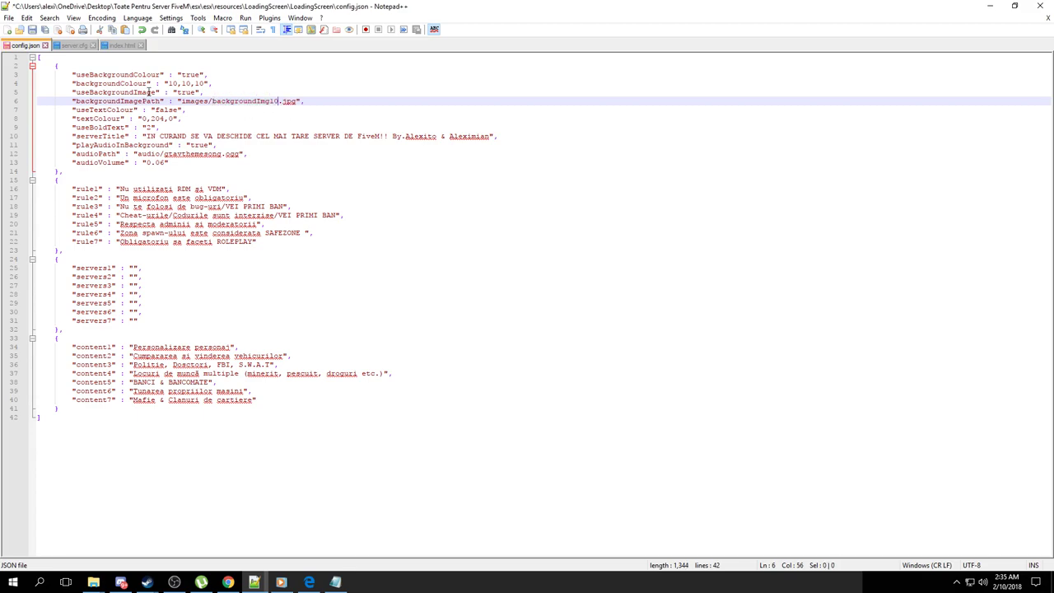
pyautogui.click(31, 31)
pyautogui.click(309, 583)
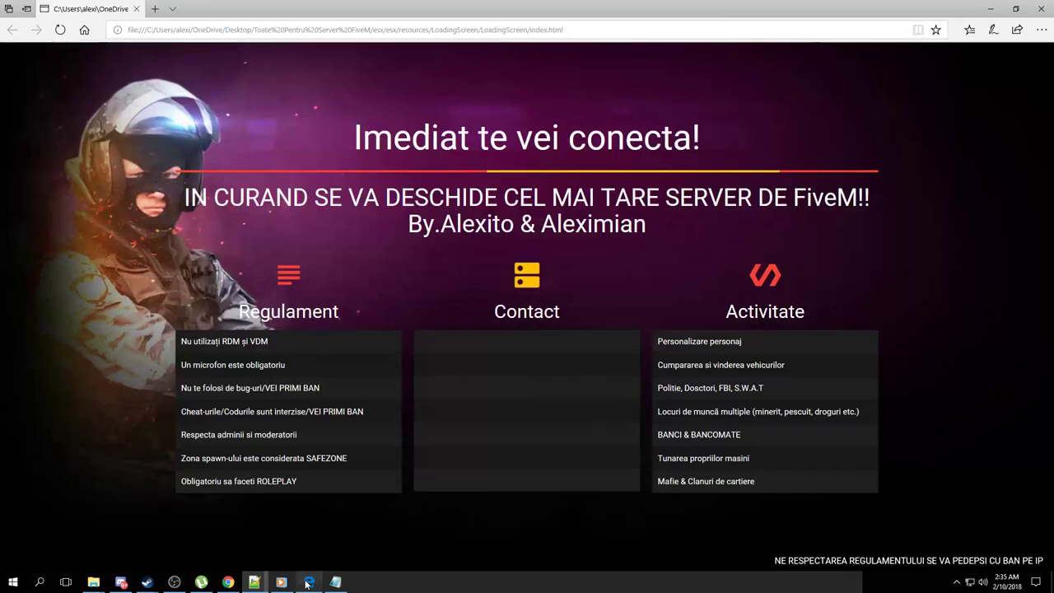
pyautogui.press('F5')
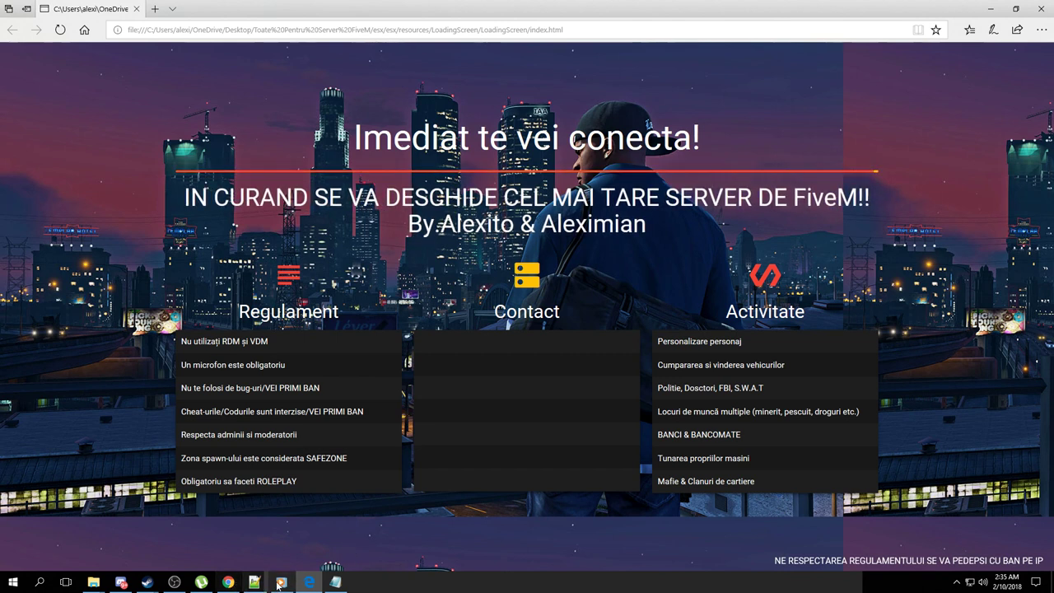
# Return to the Google image results in Chrome and look for another background, previewing the black Cadillac and blue Mustang pictures
pyautogui.click(228, 583)
pyautogui.scroll(-15, 661, 330)
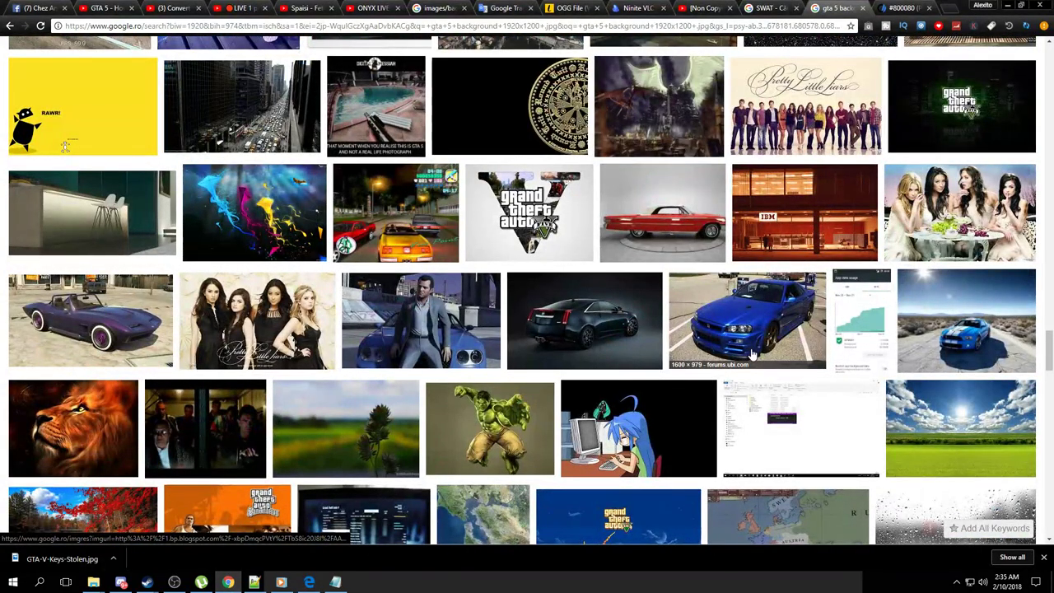
pyautogui.click(624, 341)
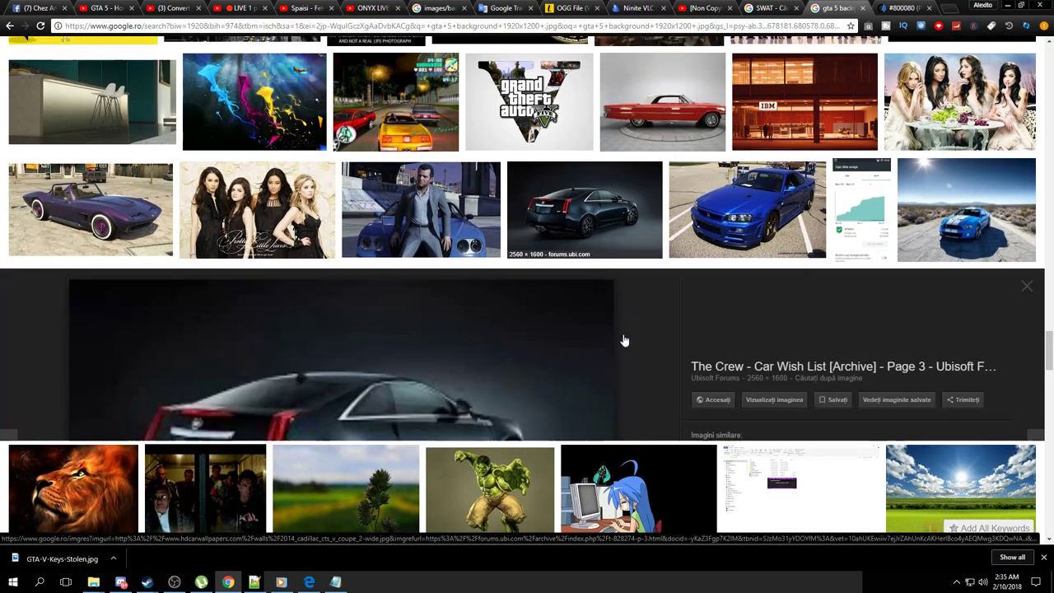
pyautogui.click(1027, 160)
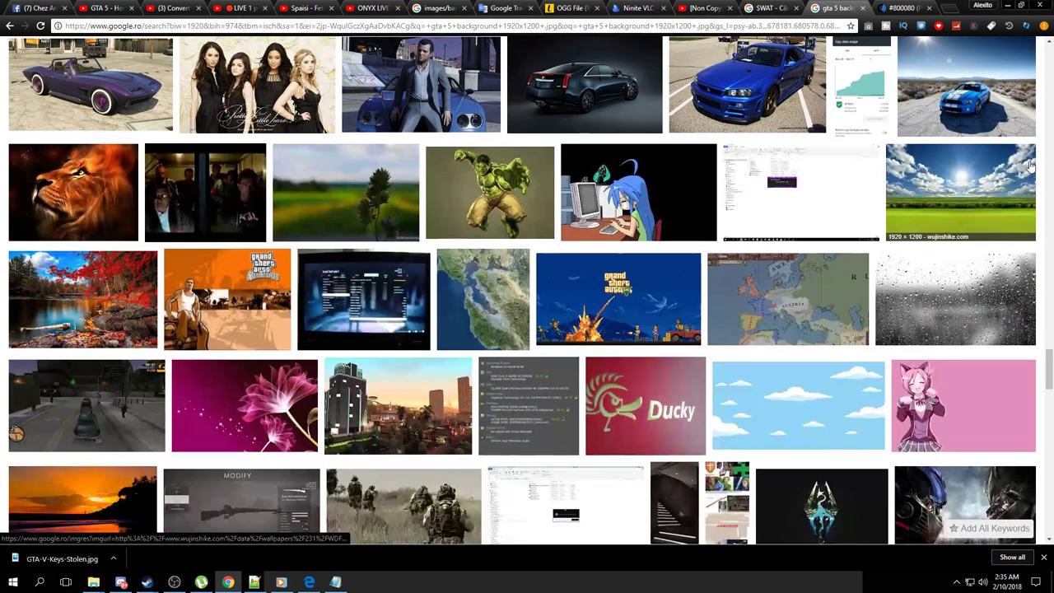
pyautogui.click(1000, 94)
pyautogui.click(1034, 171)
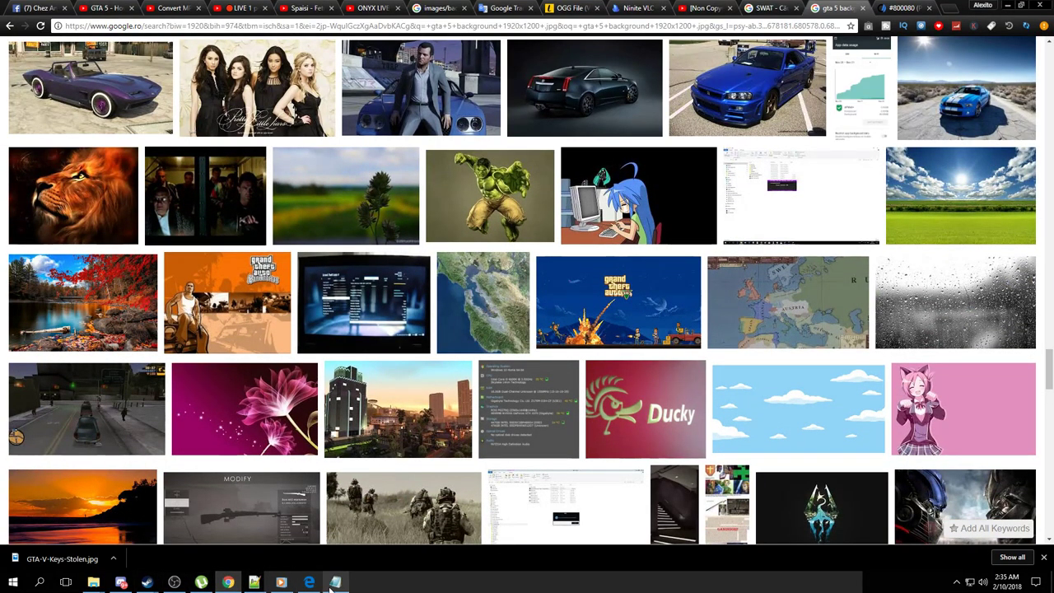
# Skip to the next track in the media player and return to the image results
pyautogui.click(281, 583)
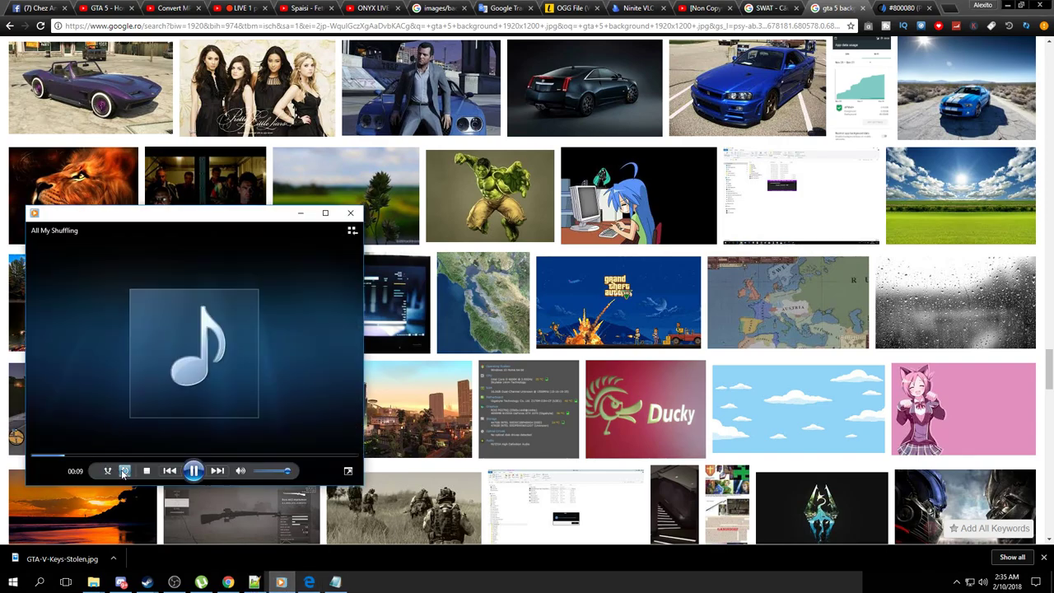
pyautogui.click(218, 470)
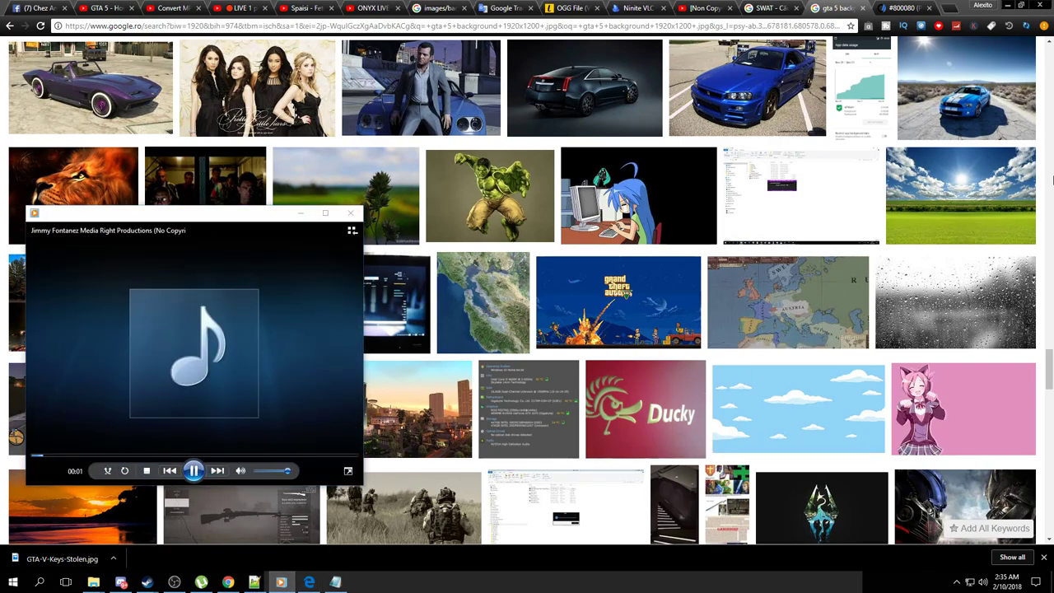
pyautogui.click(1049, 359)
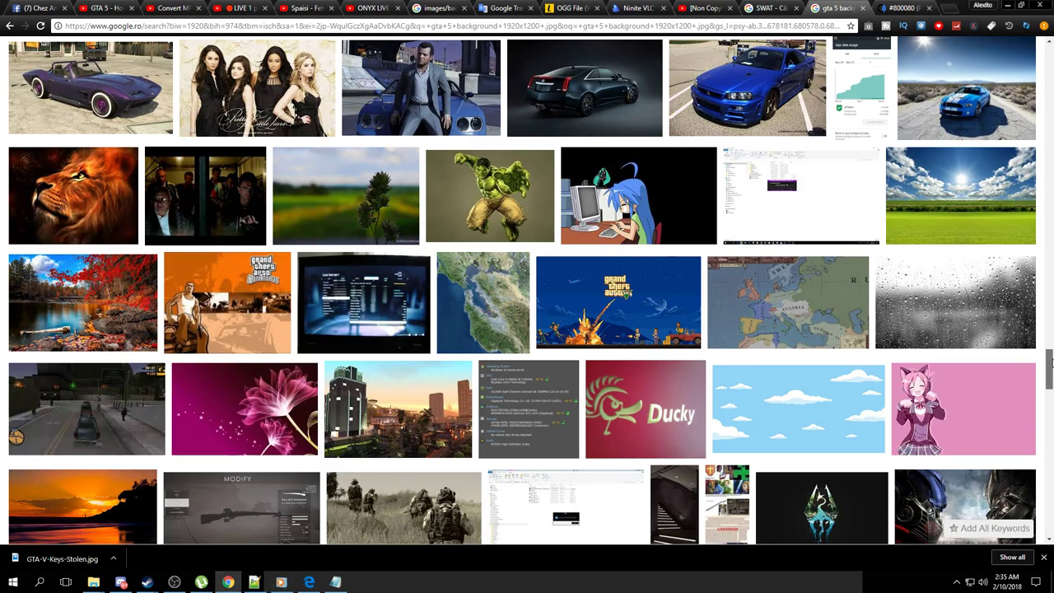
# Look further down the image results, previewing the parked blue sports car and several Need for Speed Most Wanted wallpaper versions
pyautogui.moveTo(1049, 359); pyautogui.dragTo(1049, 401)
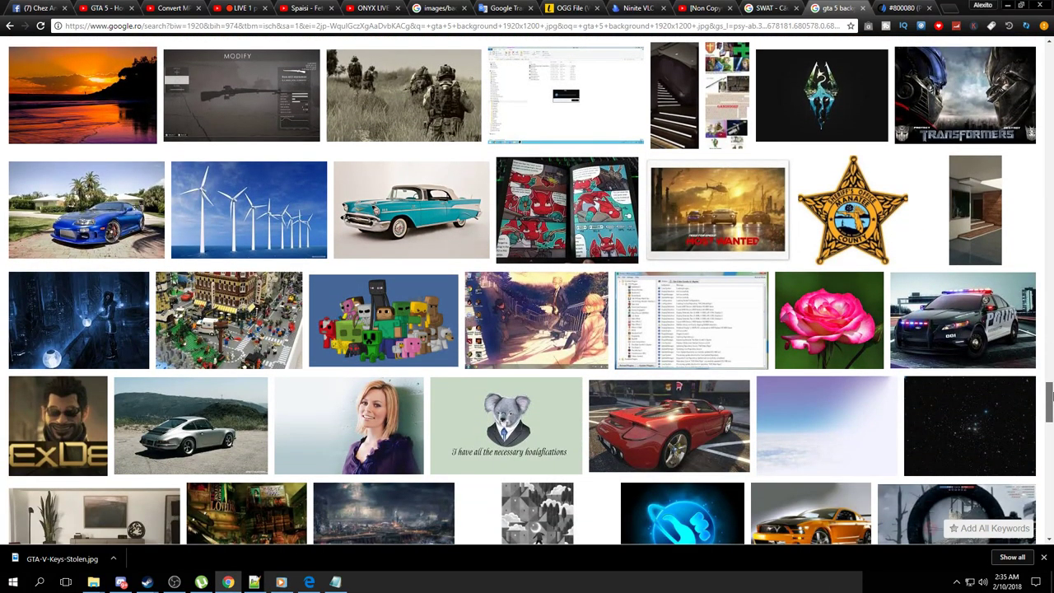
pyautogui.click(108, 185)
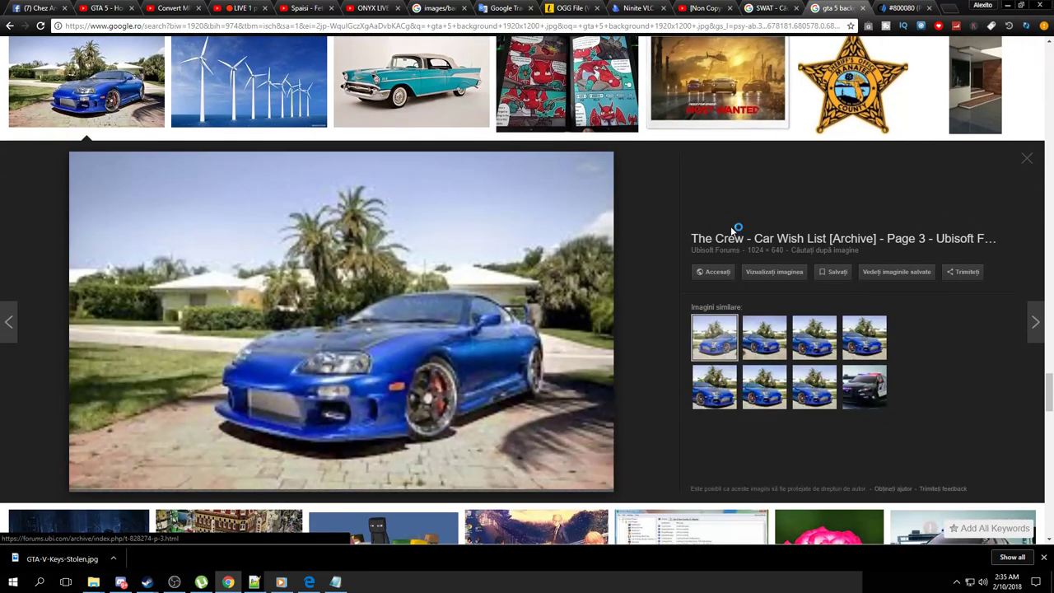
pyautogui.click(1029, 163)
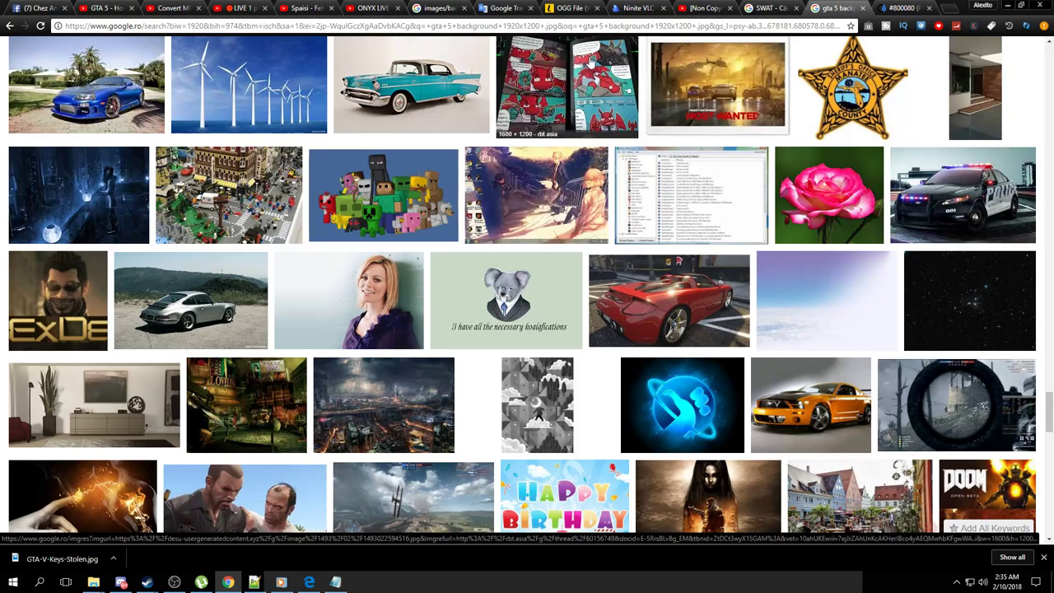
pyautogui.click(723, 76)
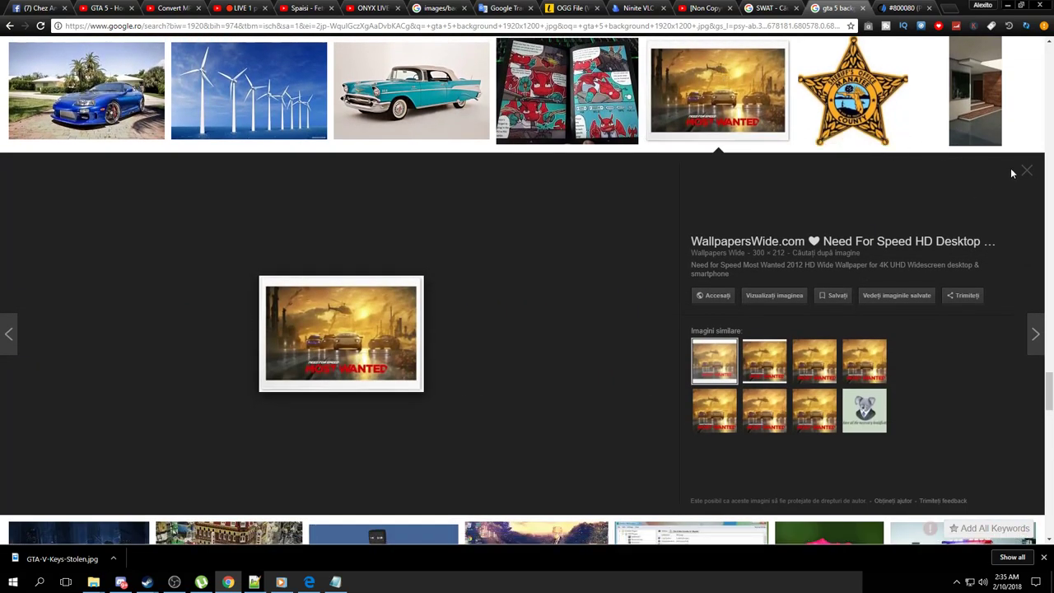
pyautogui.click(820, 360)
pyautogui.click(822, 356)
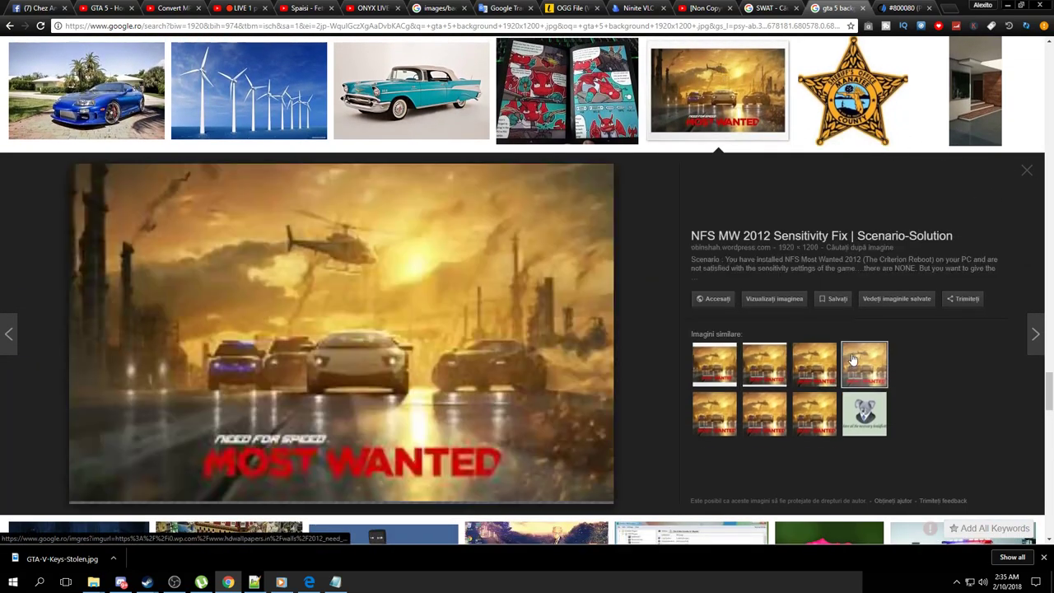
pyautogui.click(710, 430)
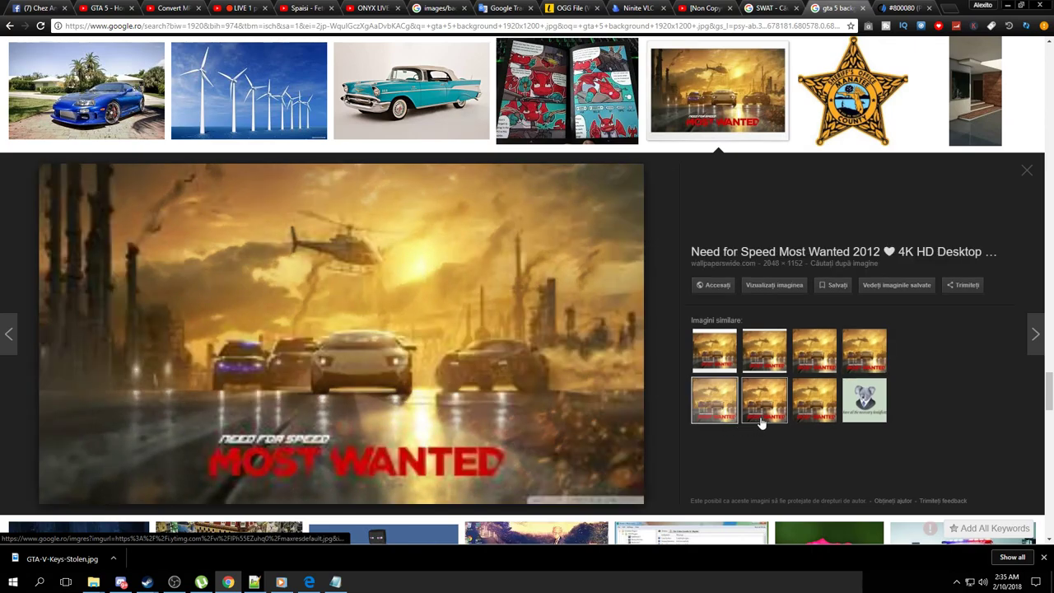
pyautogui.click(1021, 175)
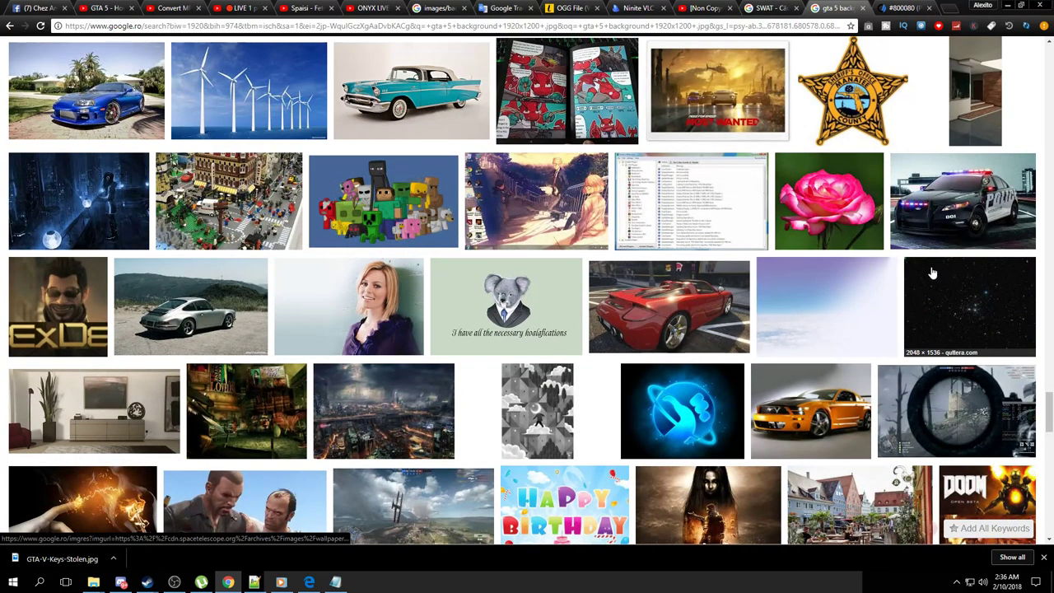
# Preview the koala picture, the red Porsche Carrera GT picture and several of the car's similar images
pyautogui.click(574, 313)
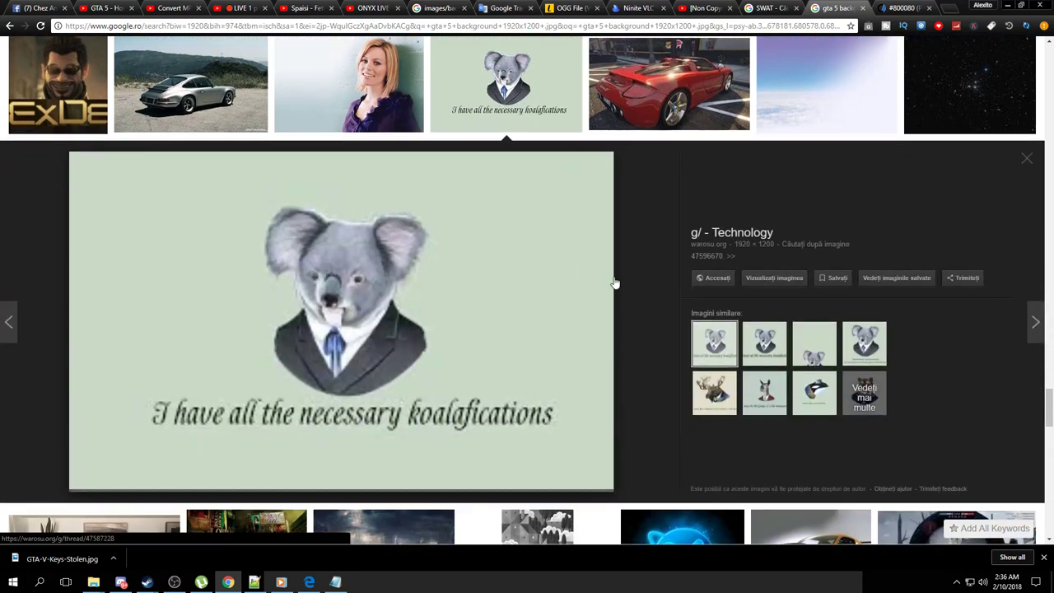
pyautogui.click(1027, 158)
pyautogui.click(665, 78)
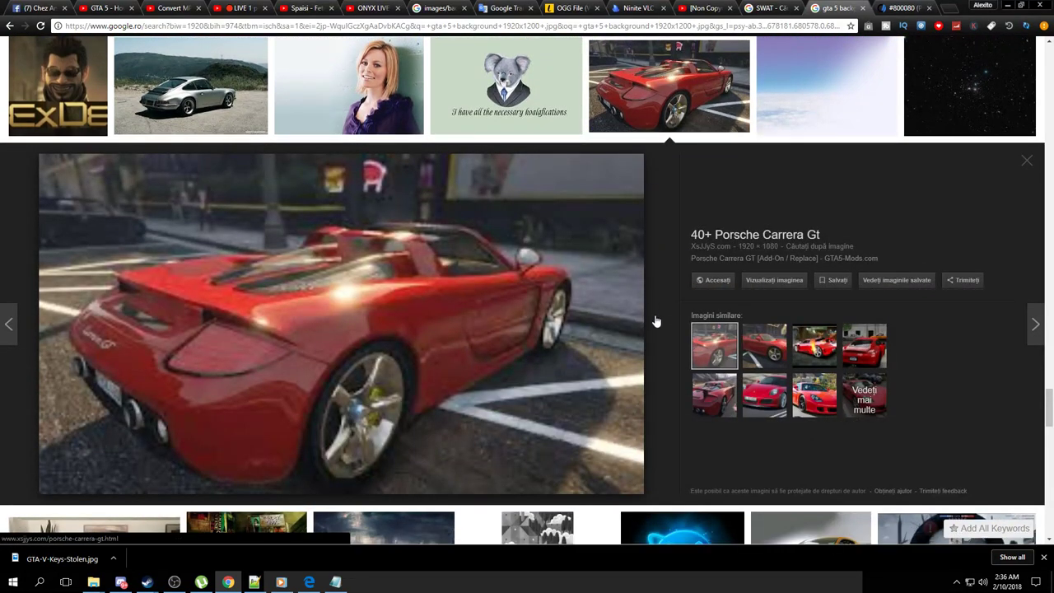
pyautogui.click(756, 346)
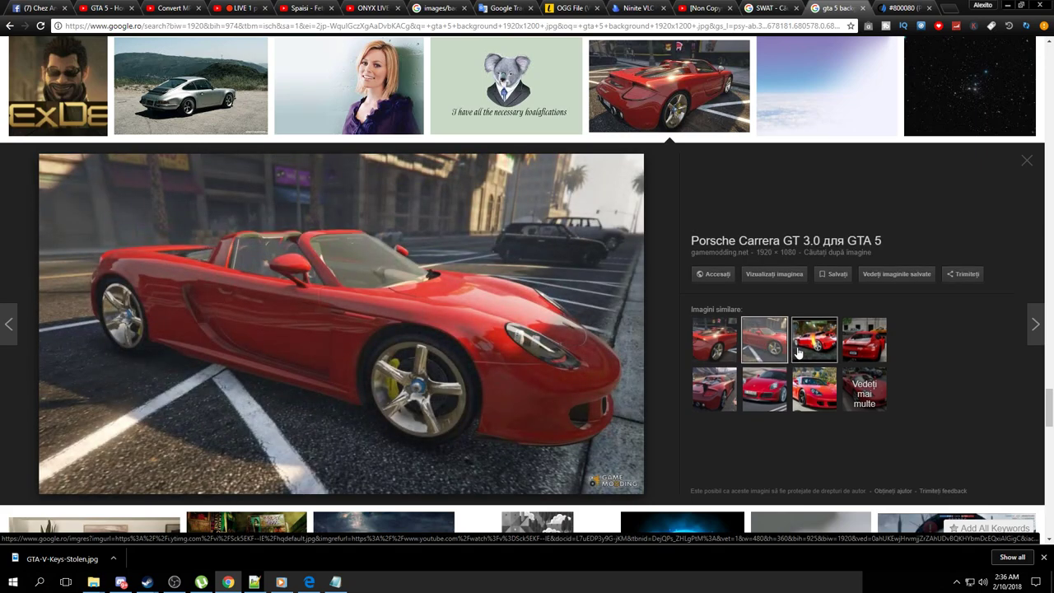
pyautogui.click(797, 352)
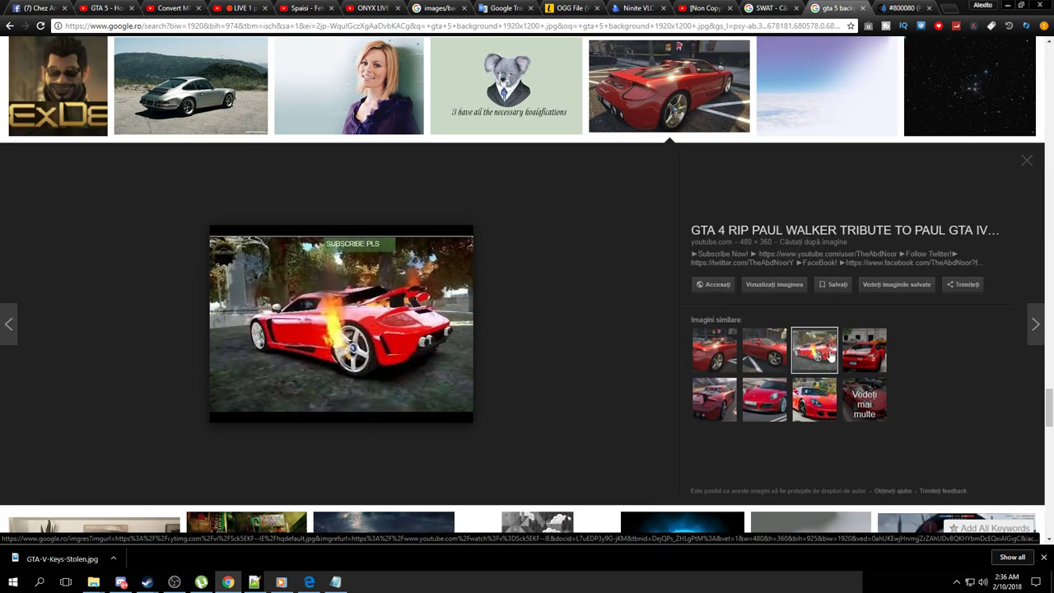
pyautogui.click(864, 349)
pyautogui.click(724, 410)
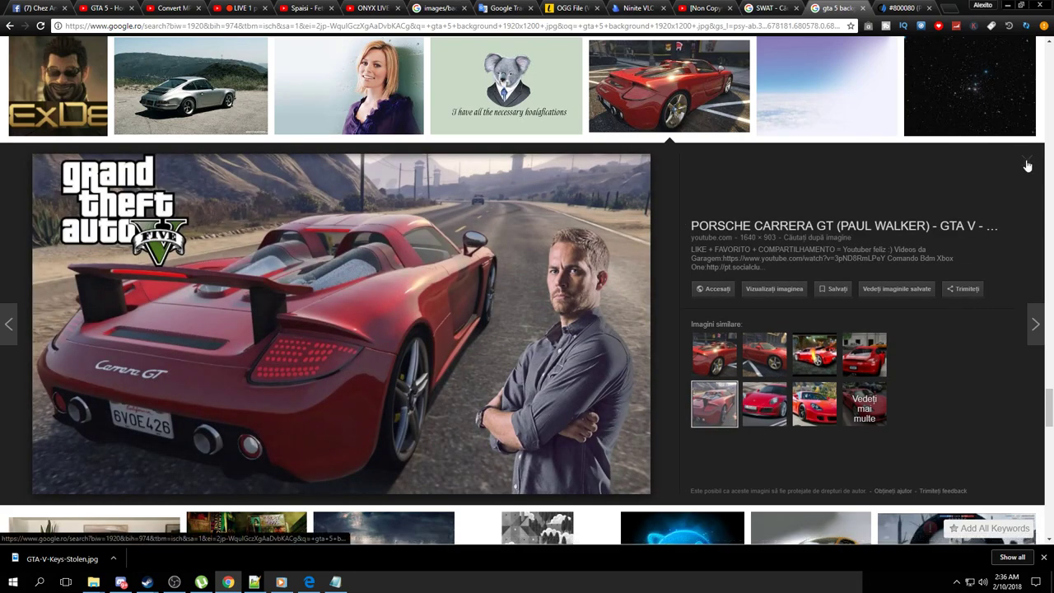
pyautogui.click(1026, 162)
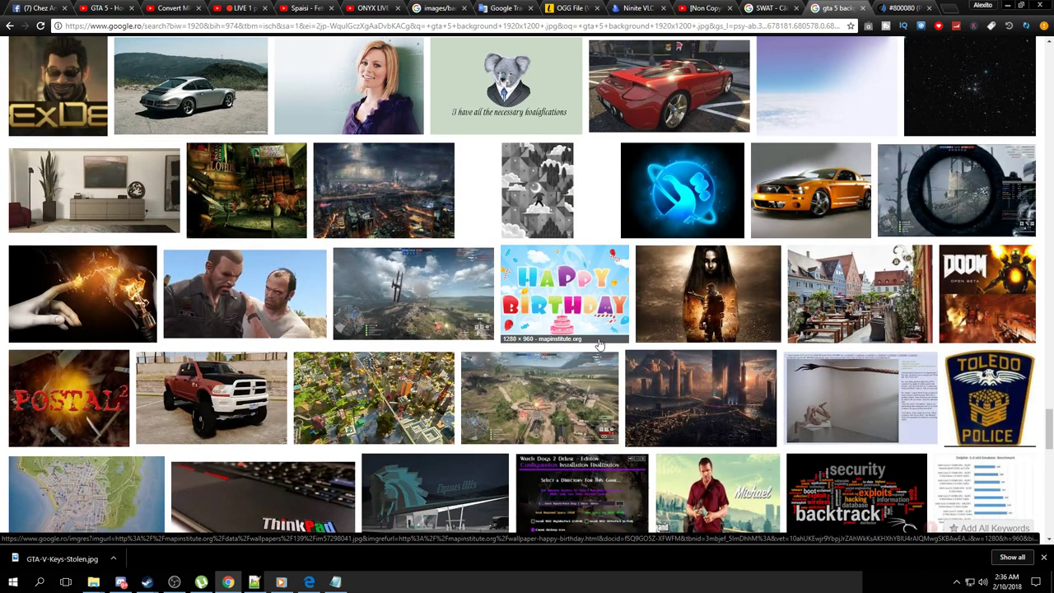
# Preview the stormy night city and the sunset futuristic city pictures, closing each preview
pyautogui.click(369, 184)
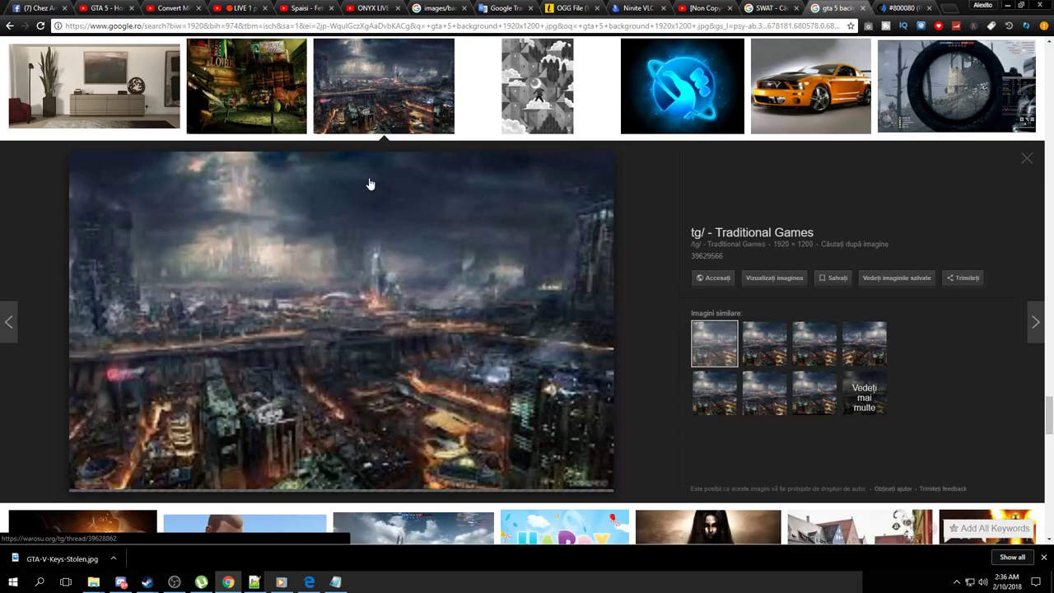
pyautogui.click(1029, 159)
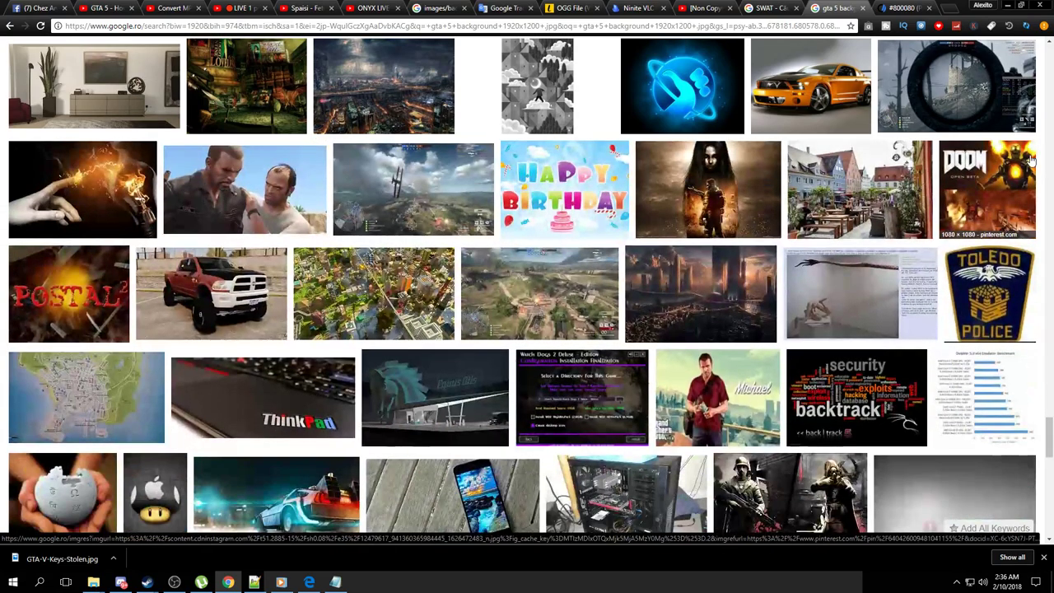
pyautogui.click(735, 282)
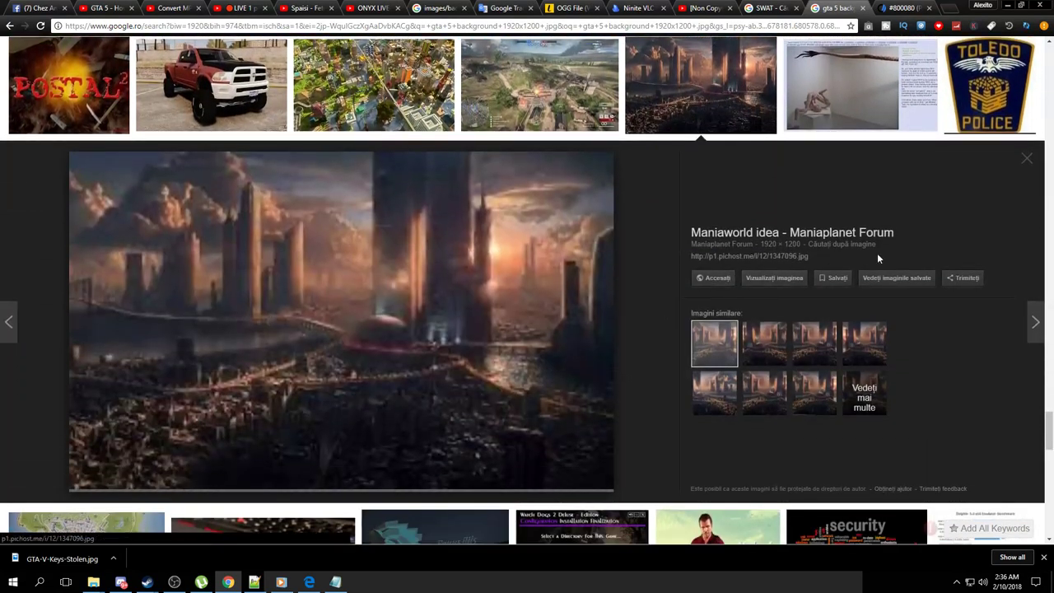
pyautogui.click(1026, 164)
# Preview the San Francisco evening skyline near the end of the loaded results and compare its similar images
pyautogui.scroll(-5, 823, 288)
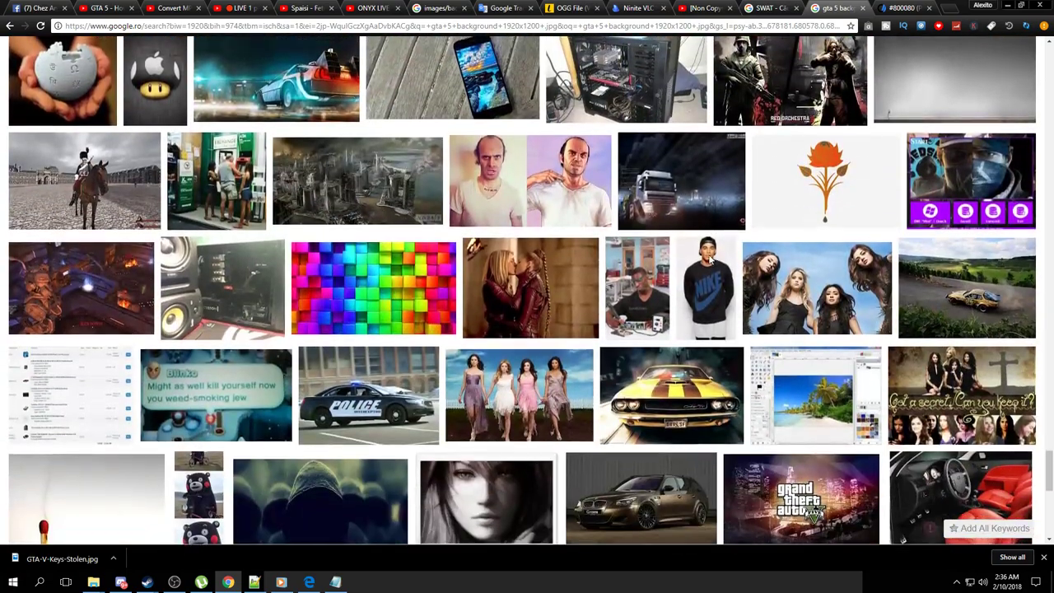
pyautogui.scroll(-5, 709, 260)
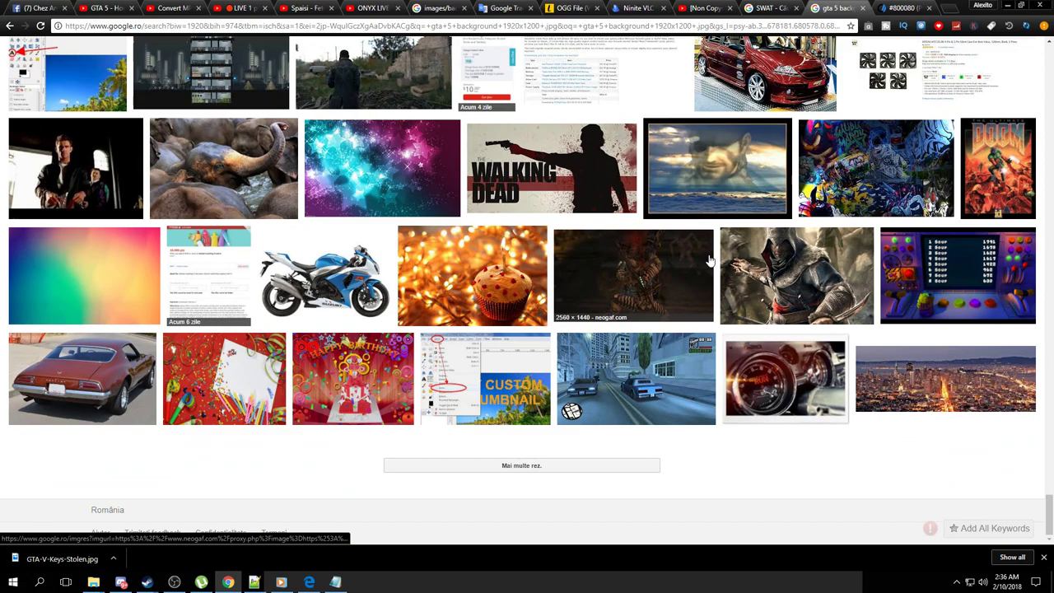
pyautogui.click(938, 383)
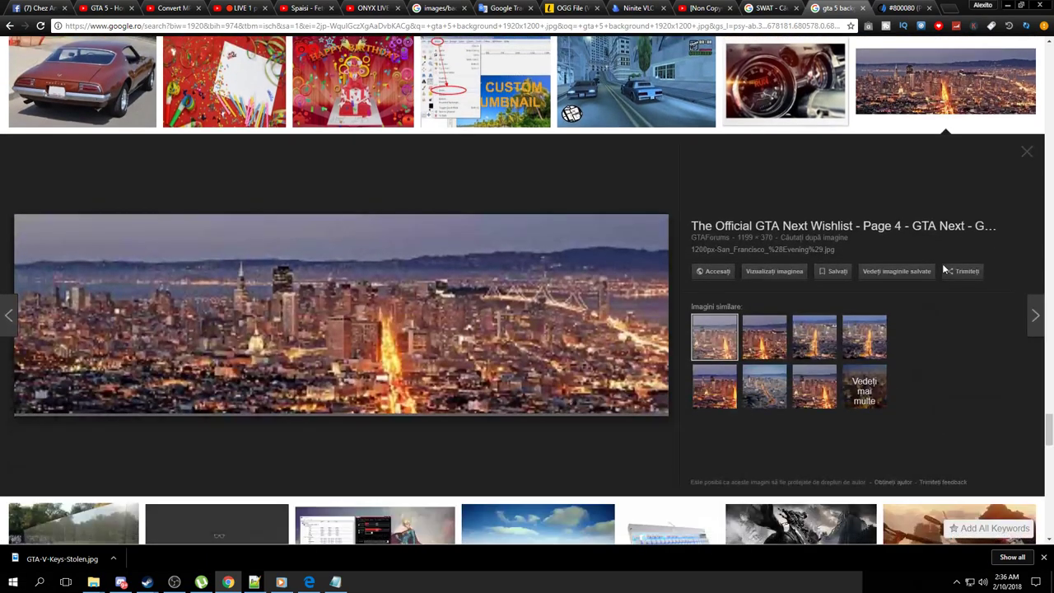
pyautogui.click(762, 345)
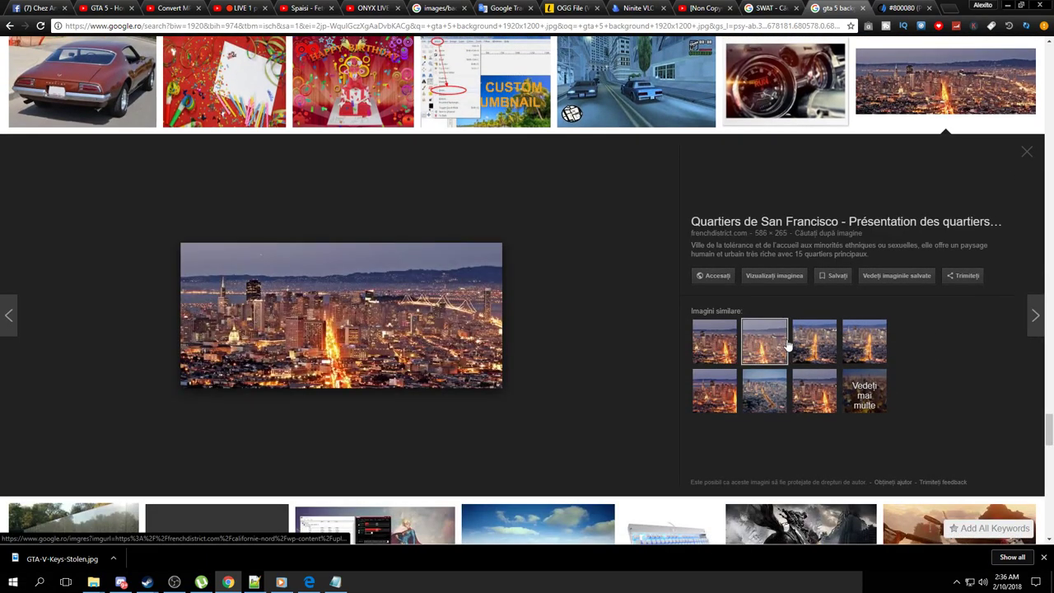
pyautogui.click(810, 343)
pyautogui.click(859, 345)
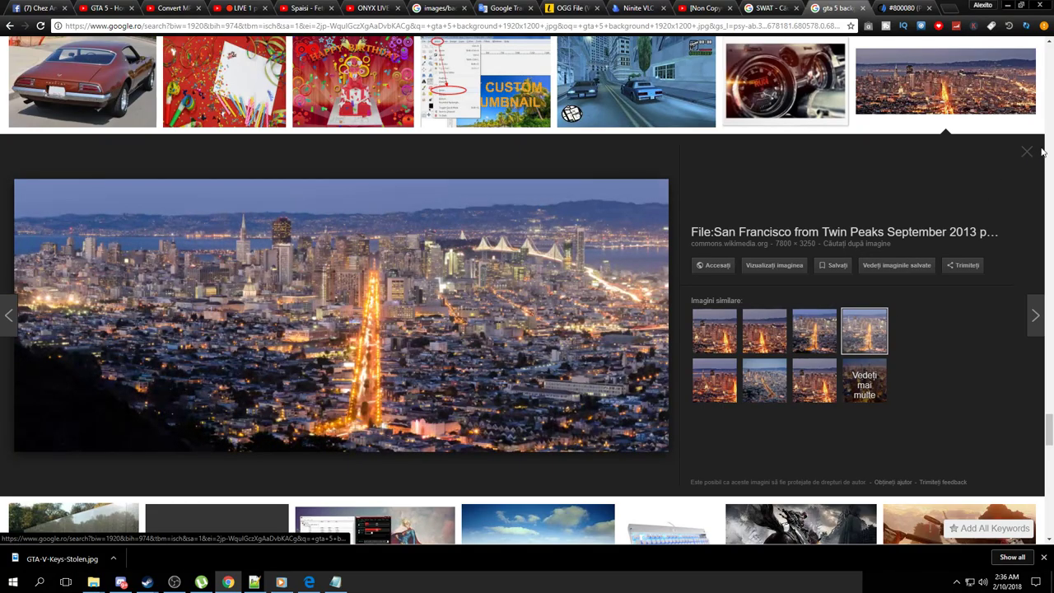
pyautogui.click(1027, 152)
# Replace "gta 5" in the image search with "Los Santos" and search for "Los Santos background 1920x1200 .jpg"
pyautogui.scroll(-10, 1051, 524)
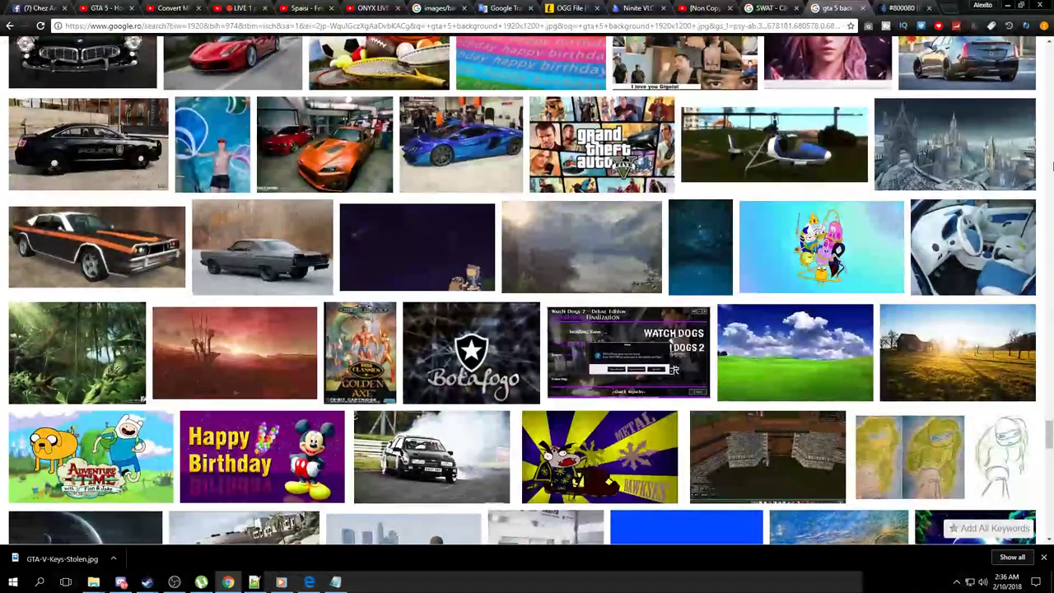
pyautogui.scroll(15, 1053, 354)
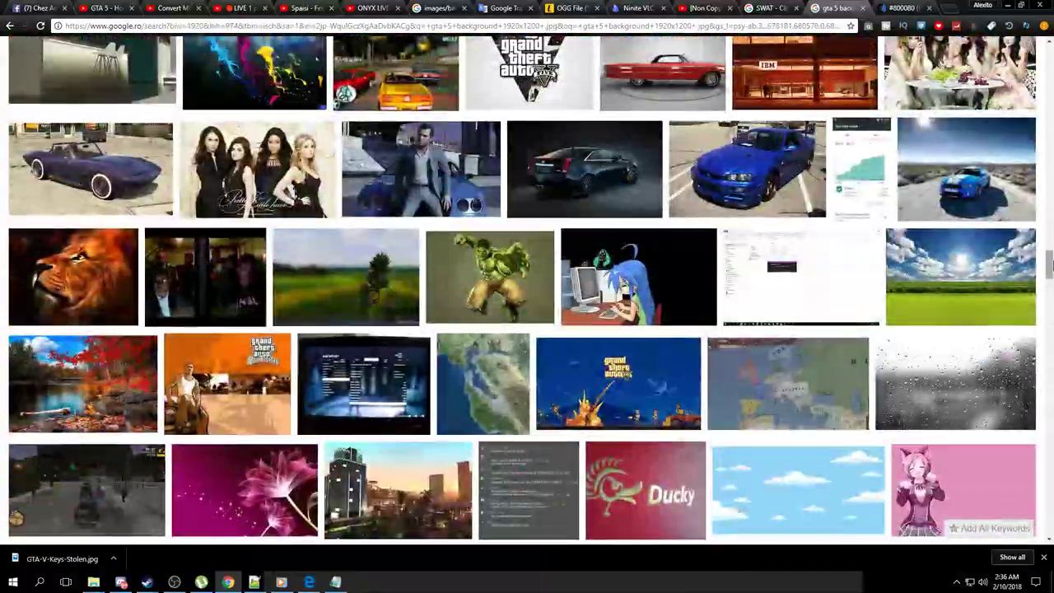
pyautogui.scroll(15, 1052, 227)
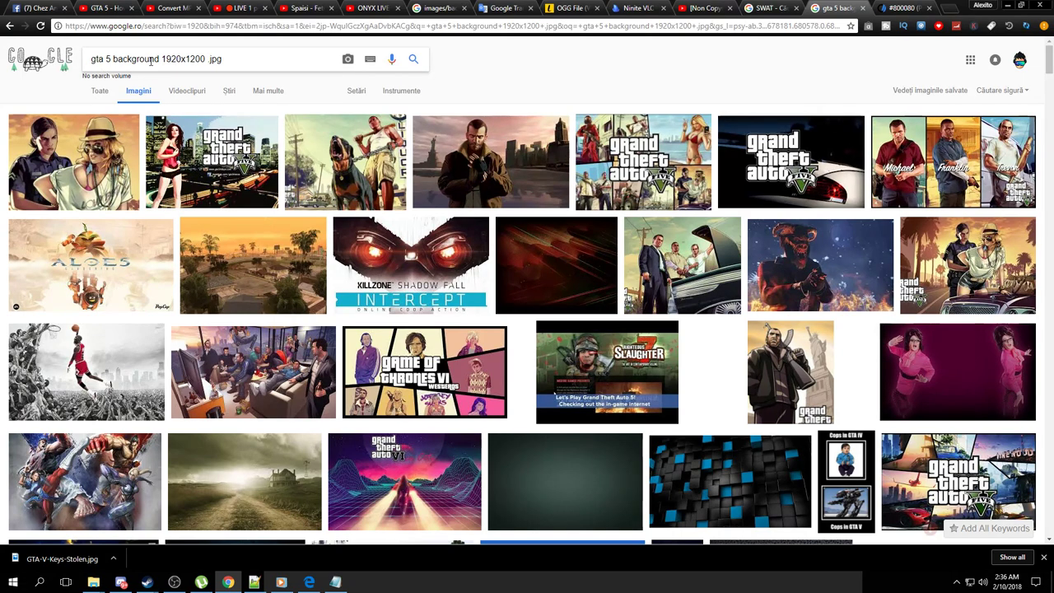
pyautogui.moveTo(109, 59); pyautogui.dragTo(54, 65)
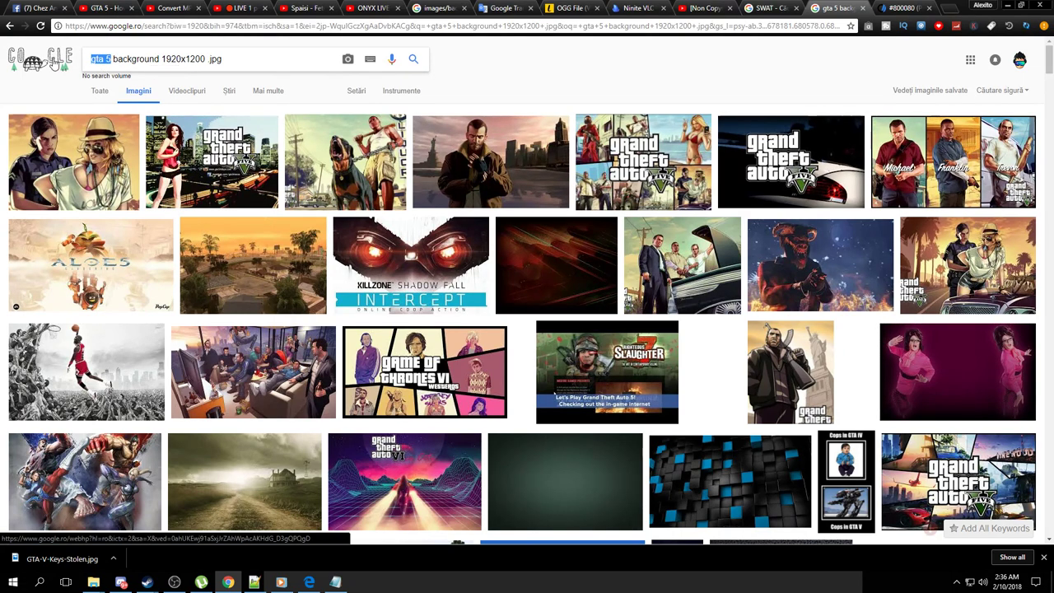
pyautogui.write('Los ')
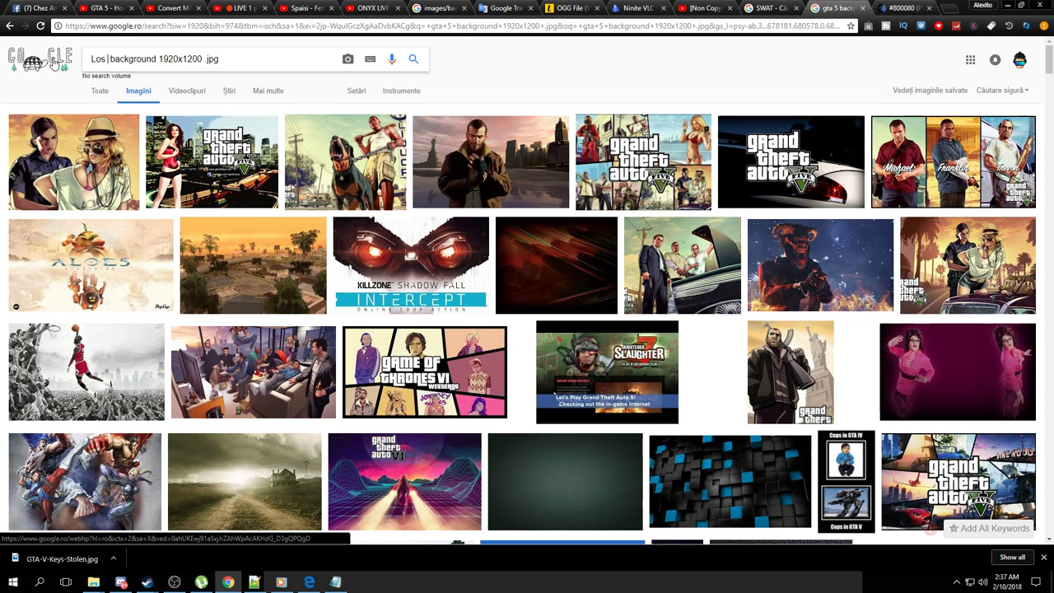
pyautogui.write('Santo')
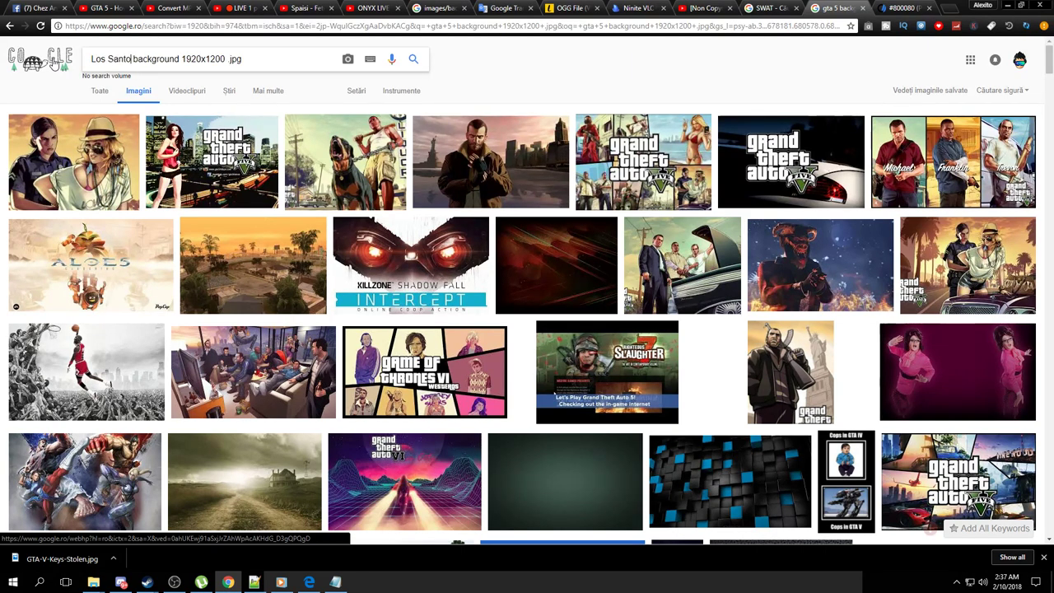
pyautogui.write('s')
pyautogui.press('Return')
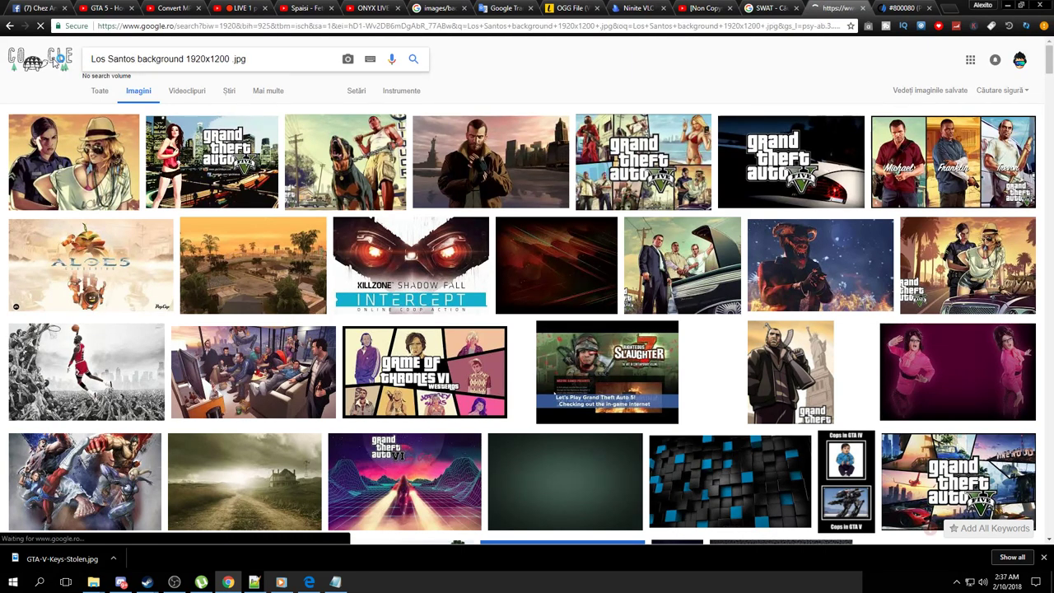
# Preview the first Los Santos city result and three of its similar images, then return to the results
pyautogui.click(122, 173)
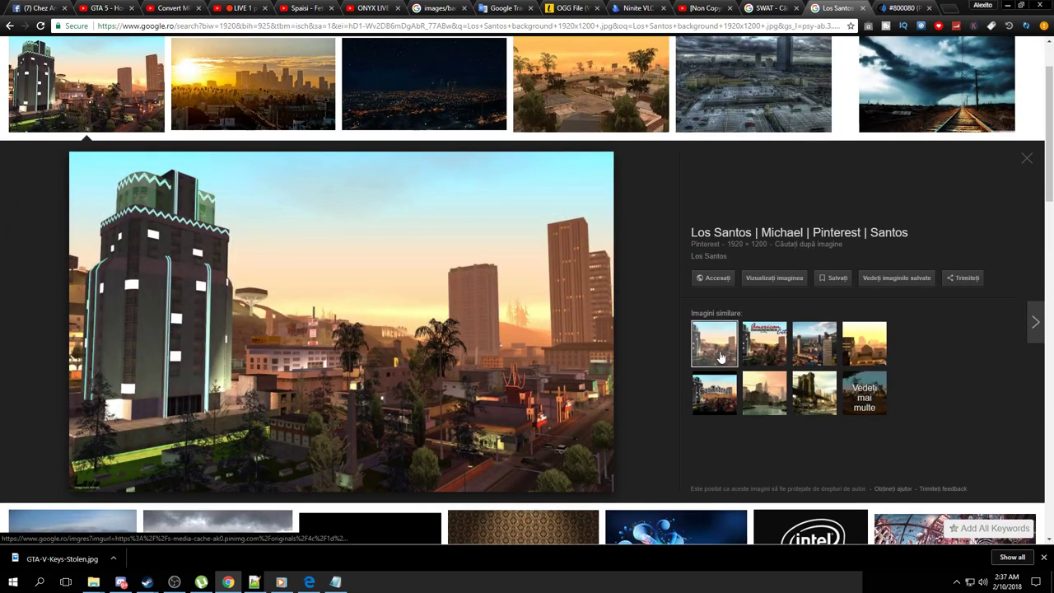
pyautogui.click(765, 342)
pyautogui.click(805, 349)
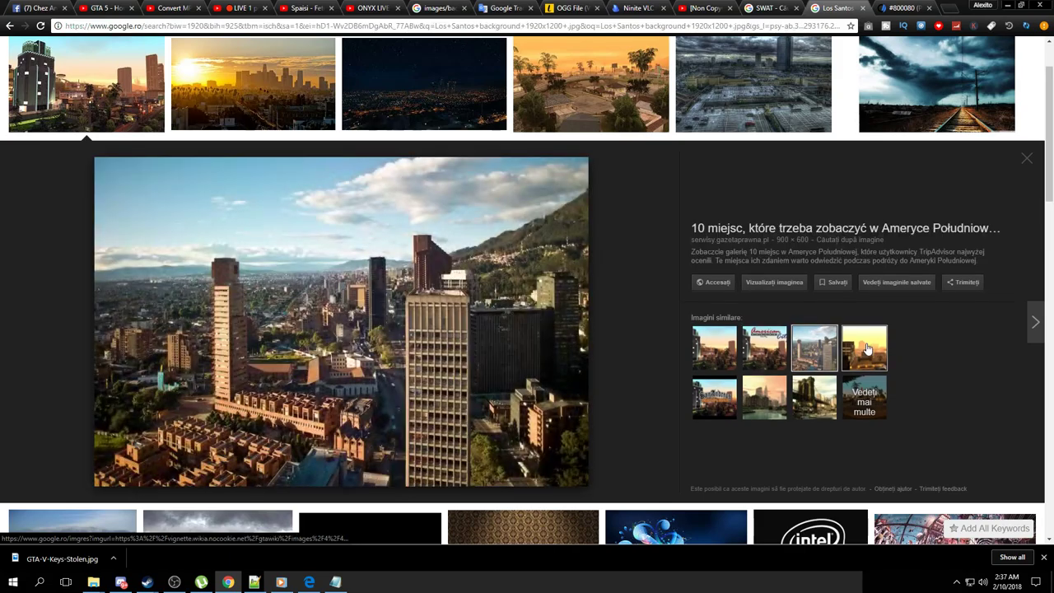
pyautogui.click(874, 344)
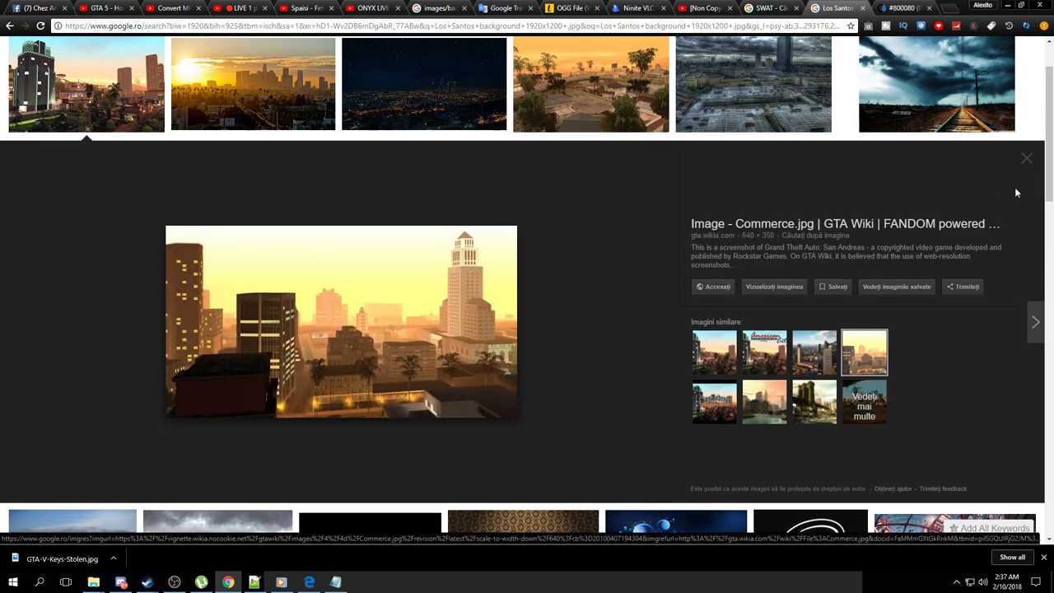
pyautogui.click(1027, 158)
pyautogui.scroll(1, 437, 213)
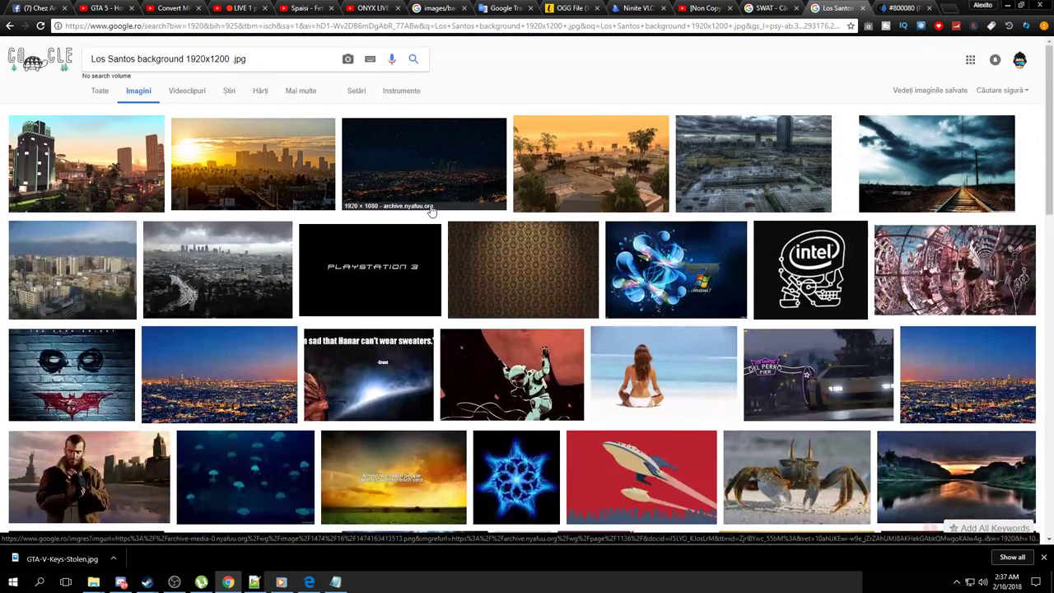
# Preview the golden sunset skyline with one similar image, and the starry night city picture
pyautogui.click(265, 161)
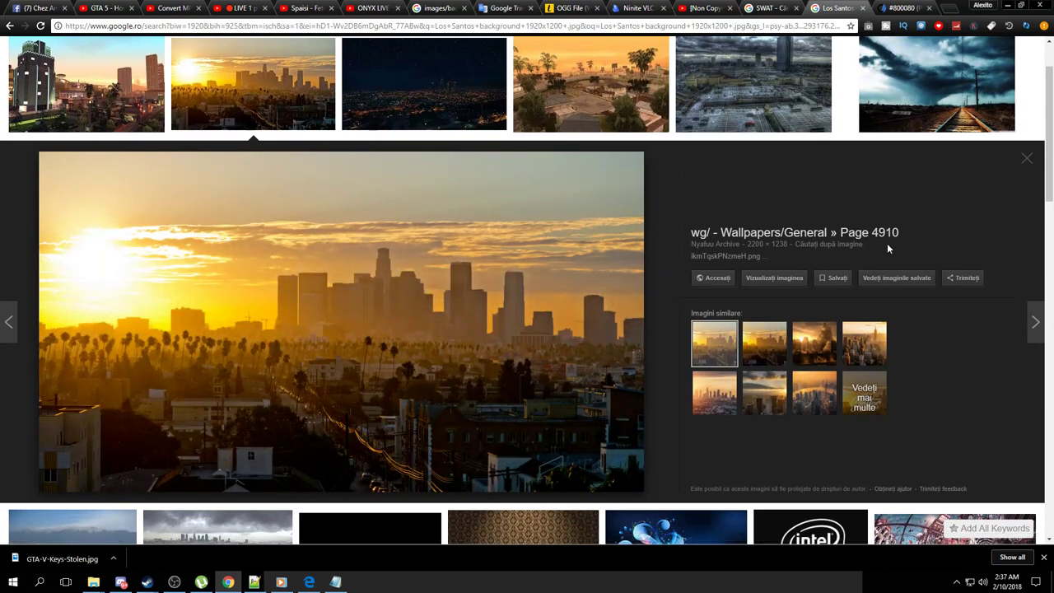
pyautogui.click(774, 352)
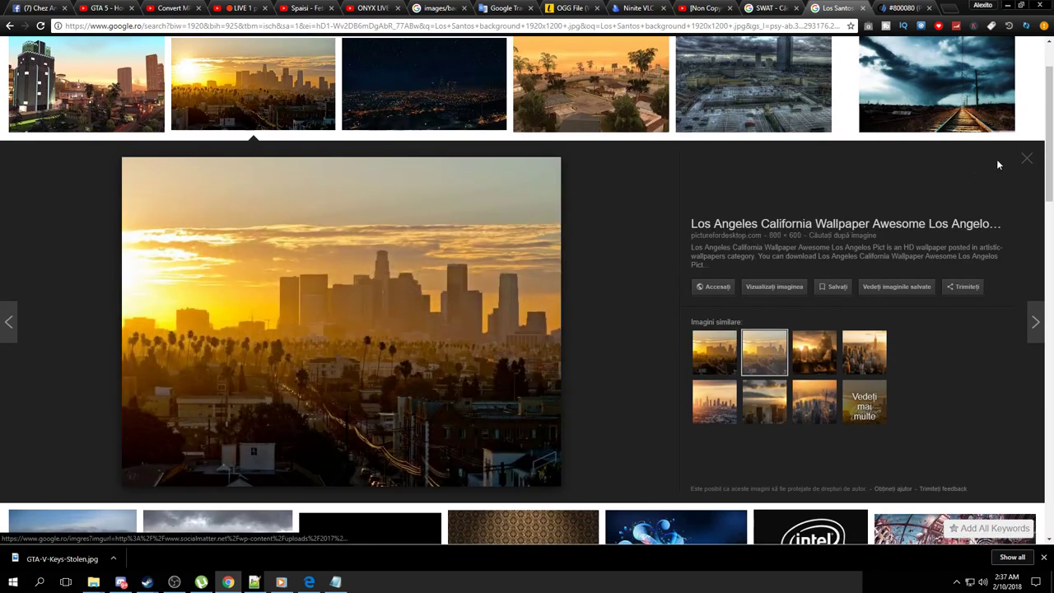
pyautogui.click(1028, 159)
pyautogui.scroll(1, 566, 198)
pyautogui.click(425, 162)
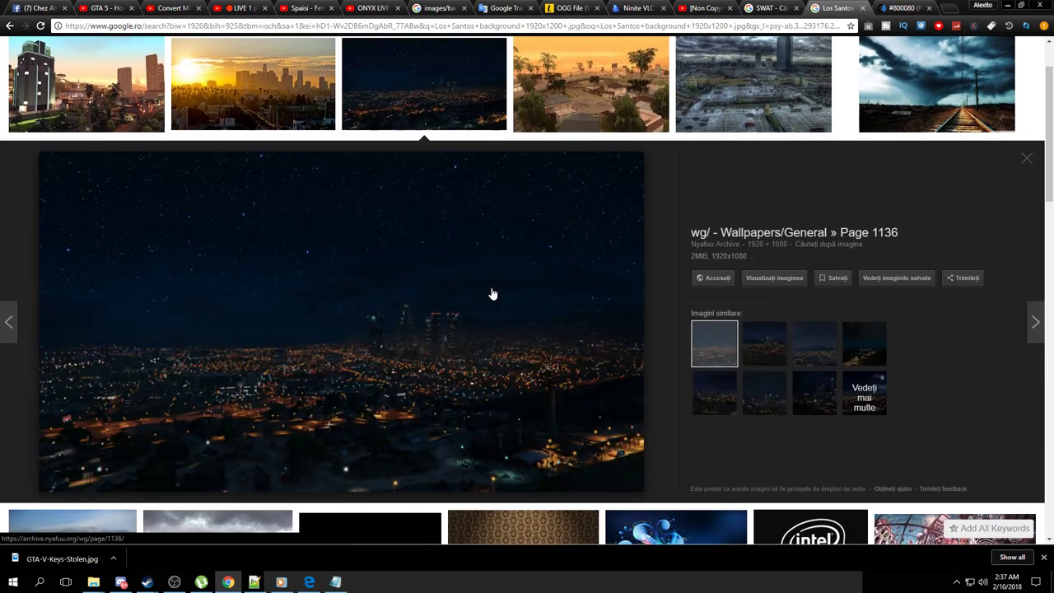
# Compare five similar images of the starry night city picture, then return to the image results
pyautogui.click(759, 346)
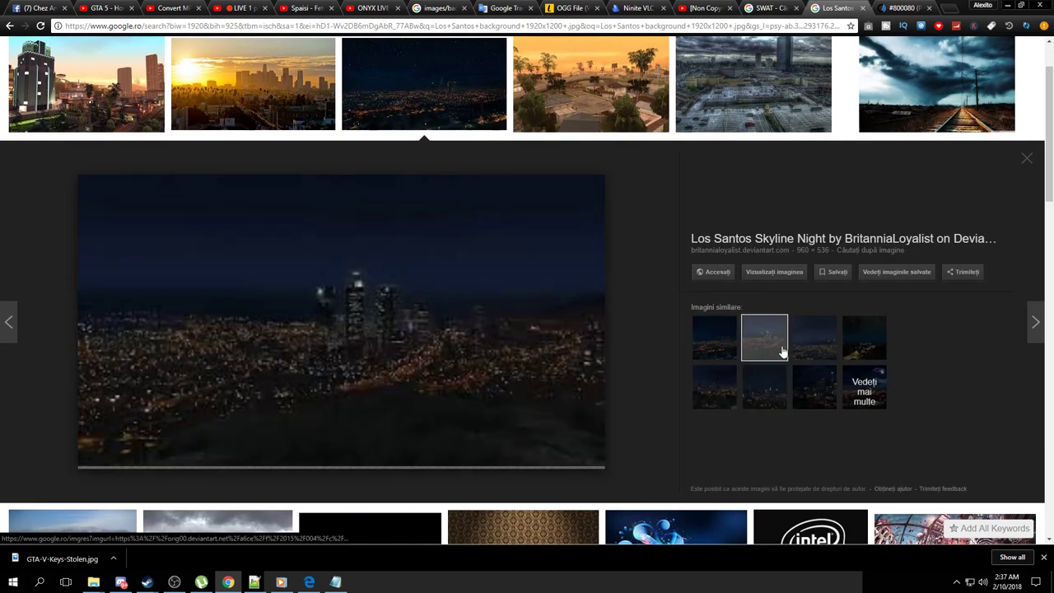
pyautogui.click(809, 346)
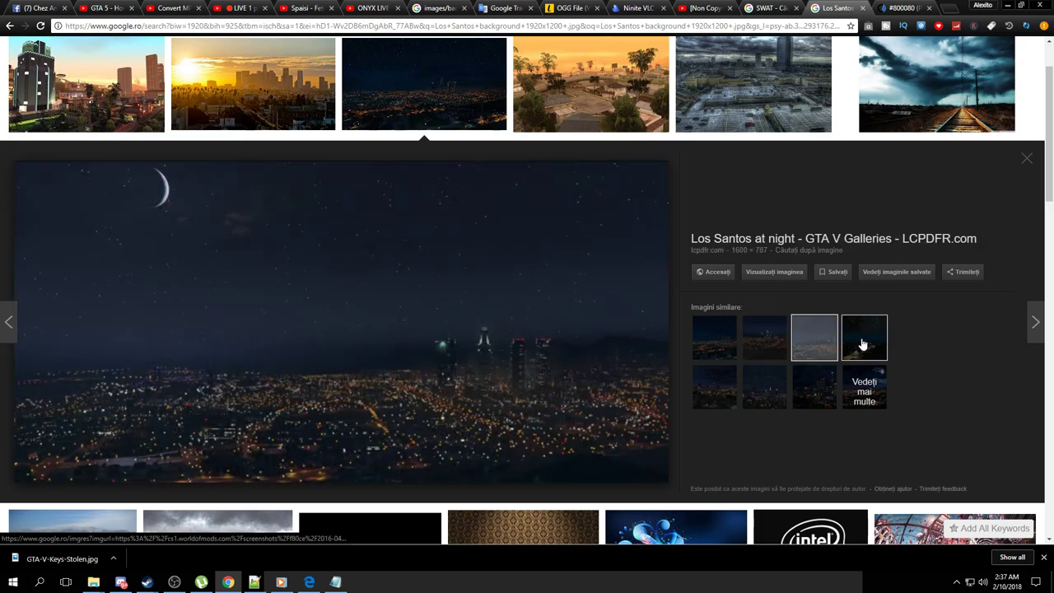
pyautogui.click(863, 345)
pyautogui.click(723, 402)
pyautogui.click(774, 399)
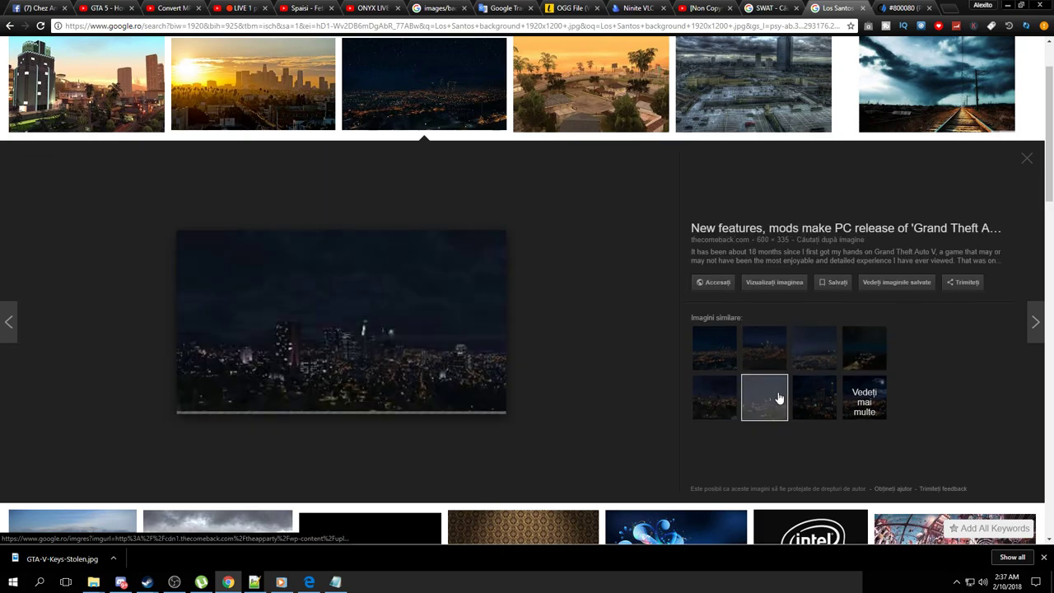
pyautogui.click(1027, 159)
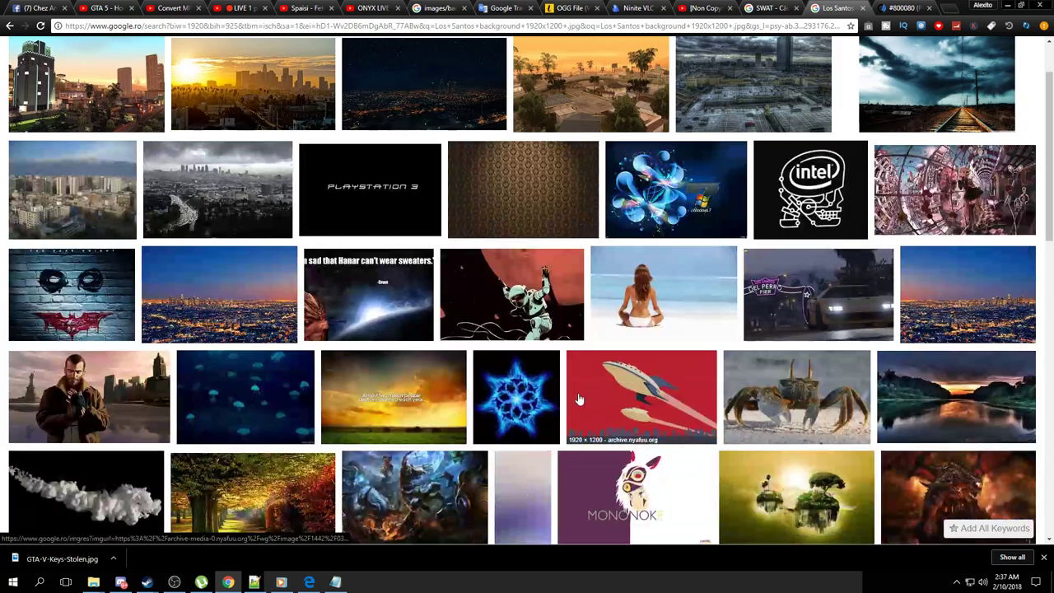
# Scan further through the Los Santos results and preview the blue-and-orange dusk city view and the orange San Andreas neighbourhood picture
pyautogui.scroll(-4, 575, 397)
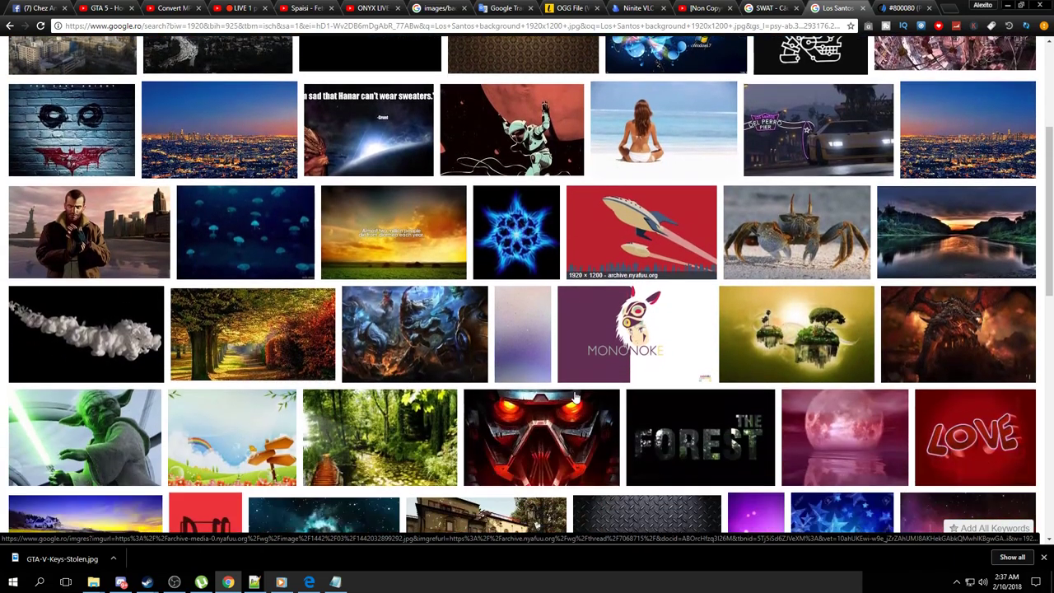
pyautogui.scroll(-4, 575, 398)
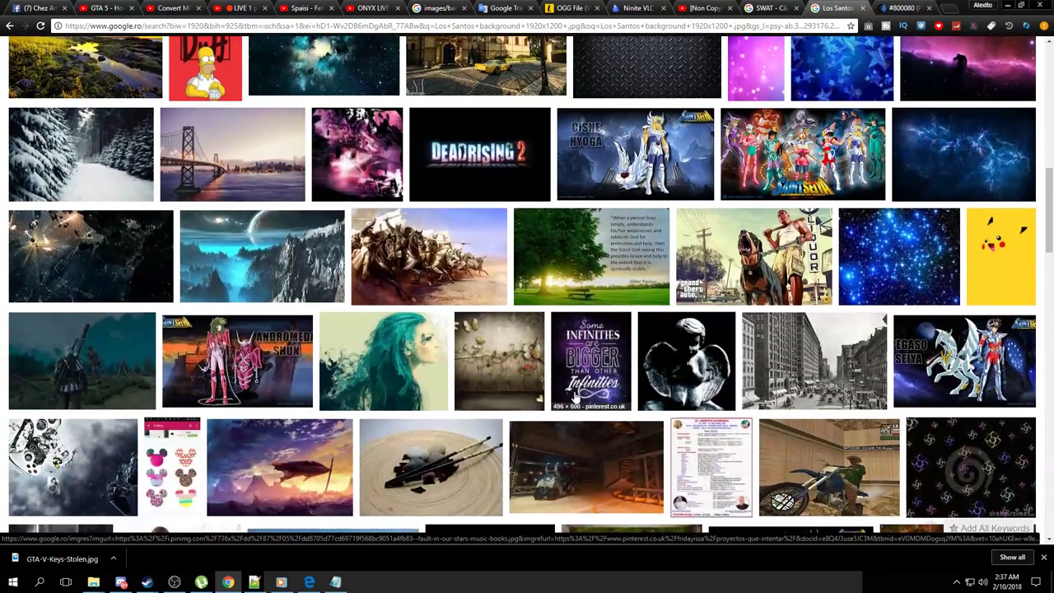
pyautogui.scroll(8, 575, 397)
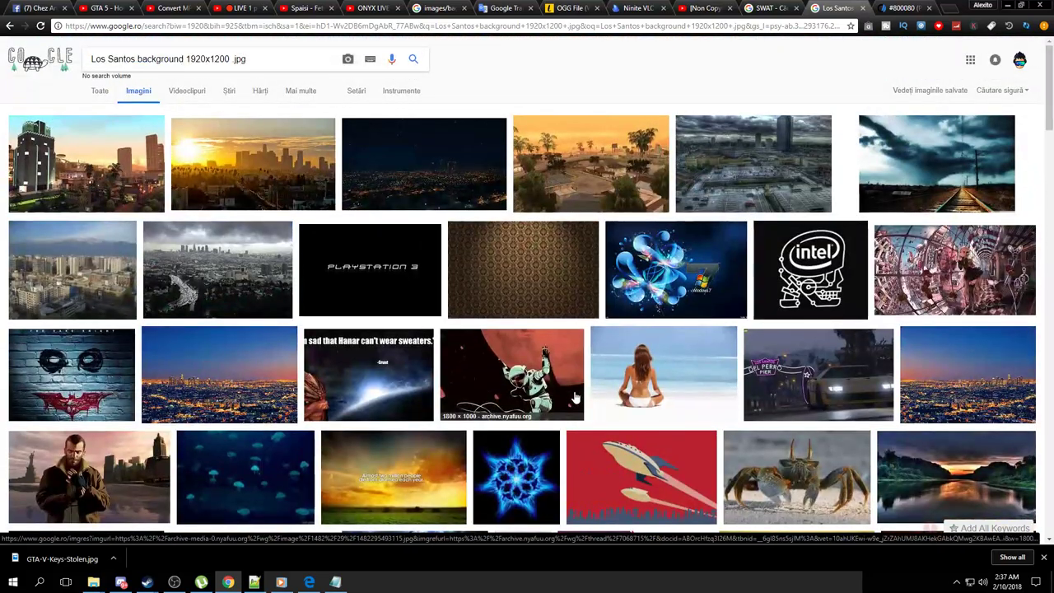
pyautogui.click(206, 384)
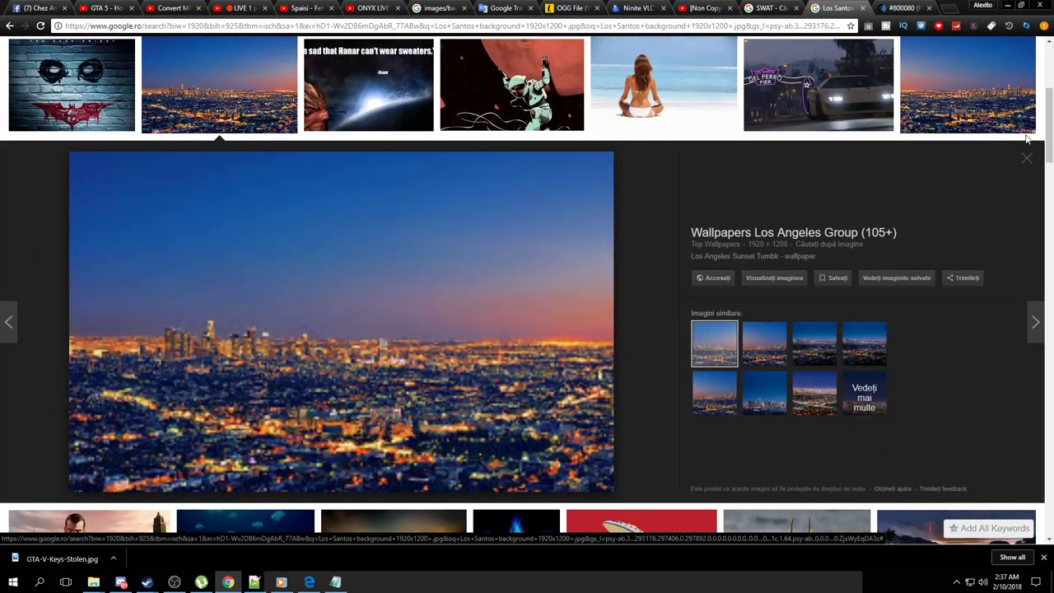
pyautogui.click(1028, 157)
pyautogui.scroll(4, 483, 195)
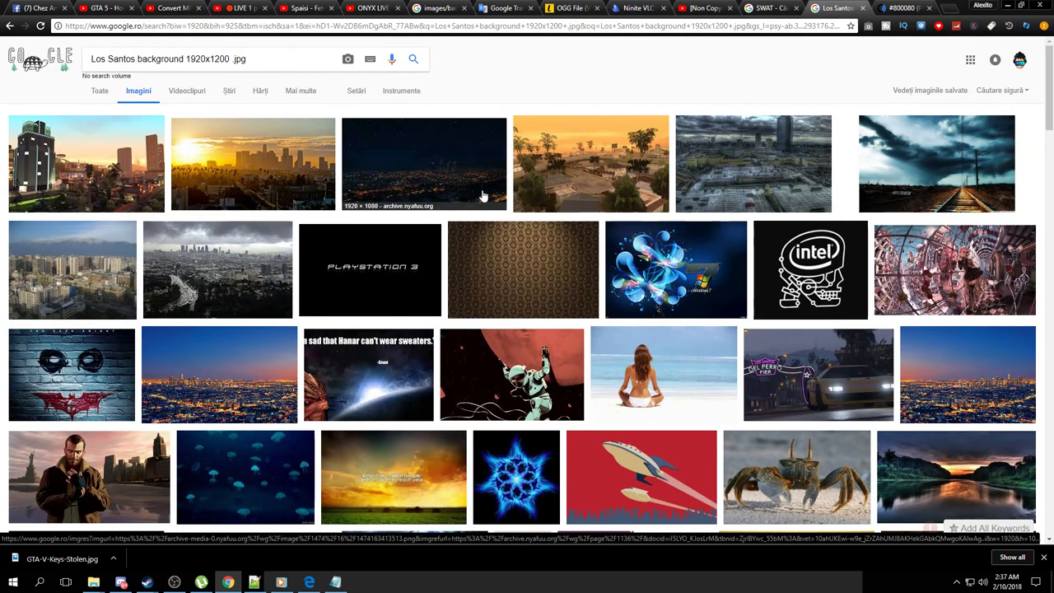
pyautogui.click(535, 165)
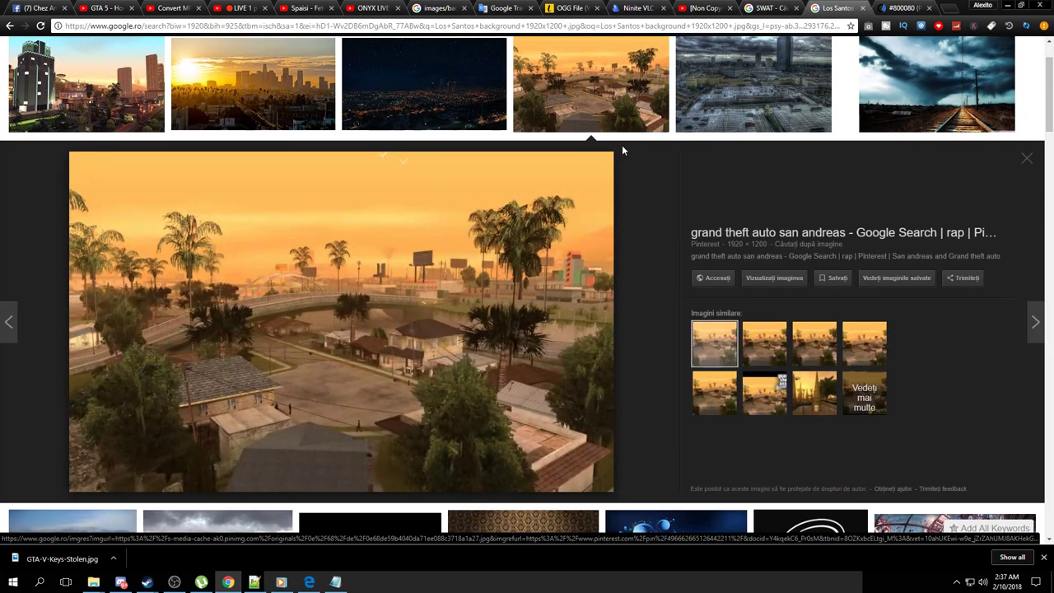
pyautogui.click(1036, 165)
# Search for "Los Santos night background 1920x1200 .jpg" and preview the dark downtown skyline with one similar image
pyautogui.scroll(1, 549, 183)
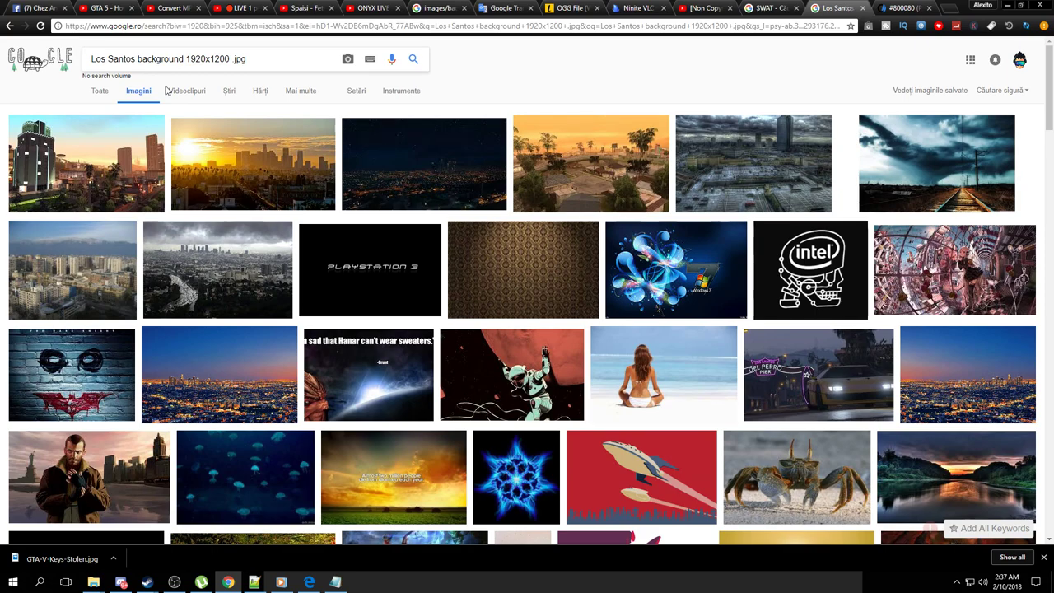
pyautogui.write('night')
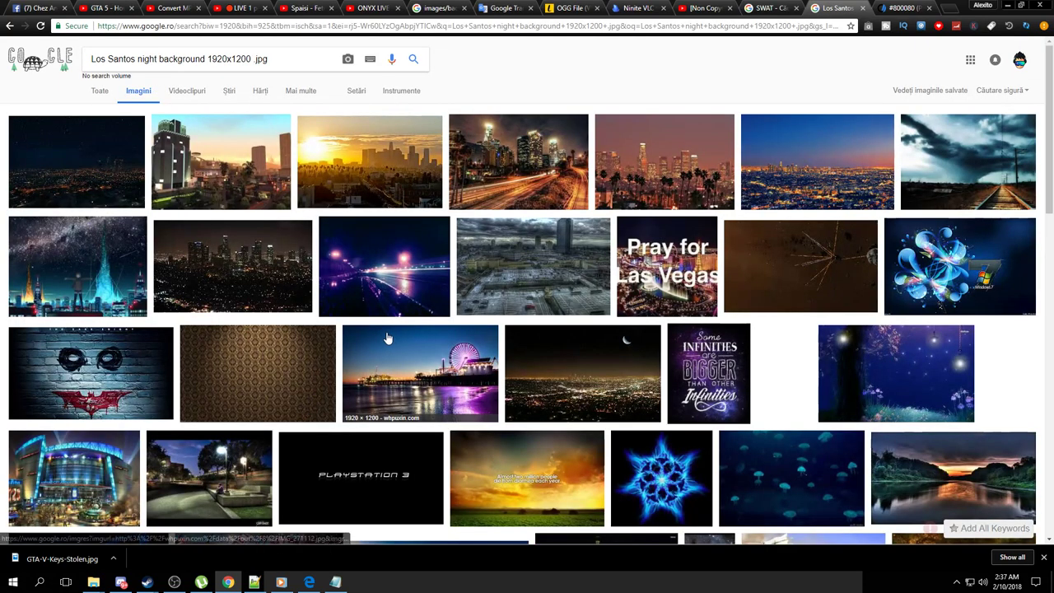
pyautogui.click(282, 280)
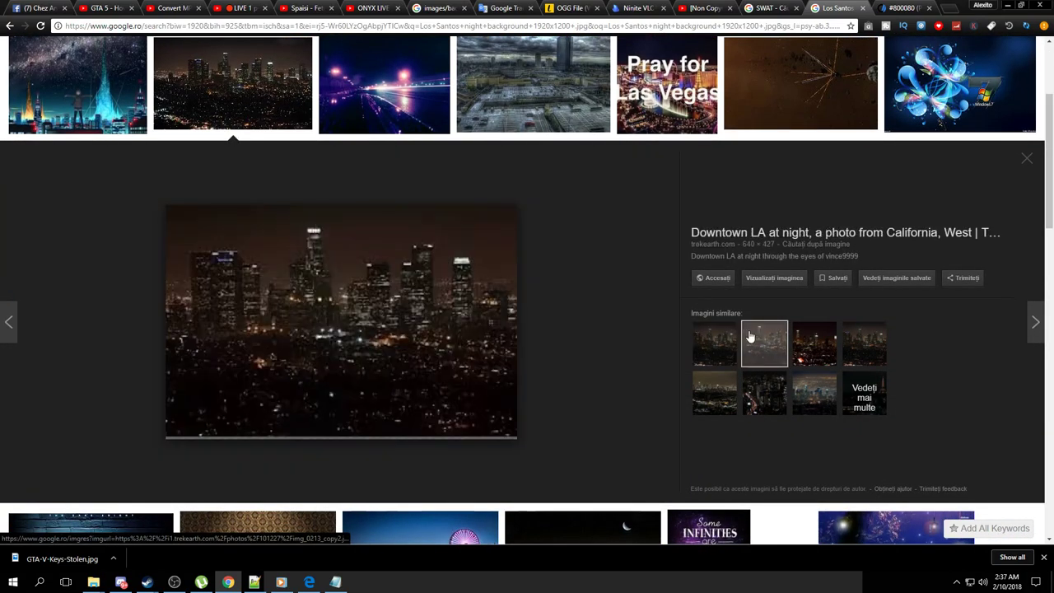
pyautogui.click(1019, 171)
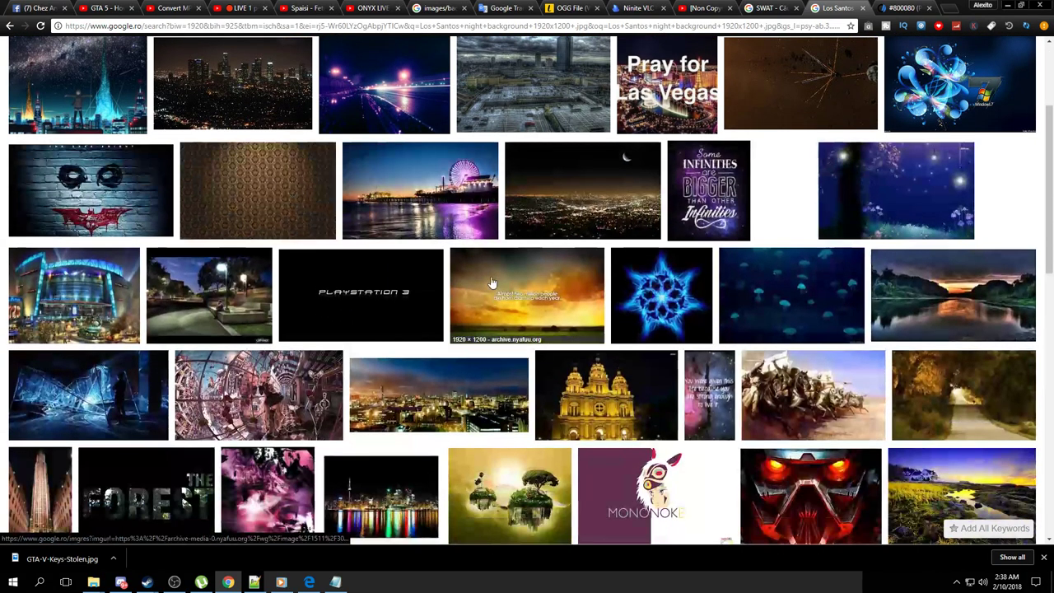
pyautogui.scroll(3, 462, 283)
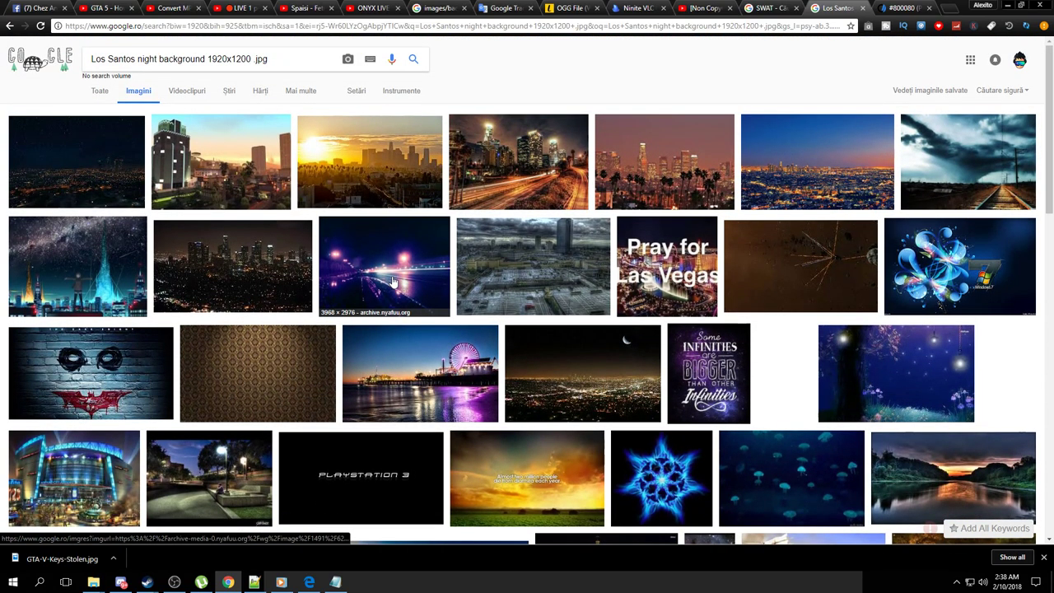
# Preview the downtown night skyline with highway light trails, compare its similar images, and return to the results
pyautogui.click(517, 183)
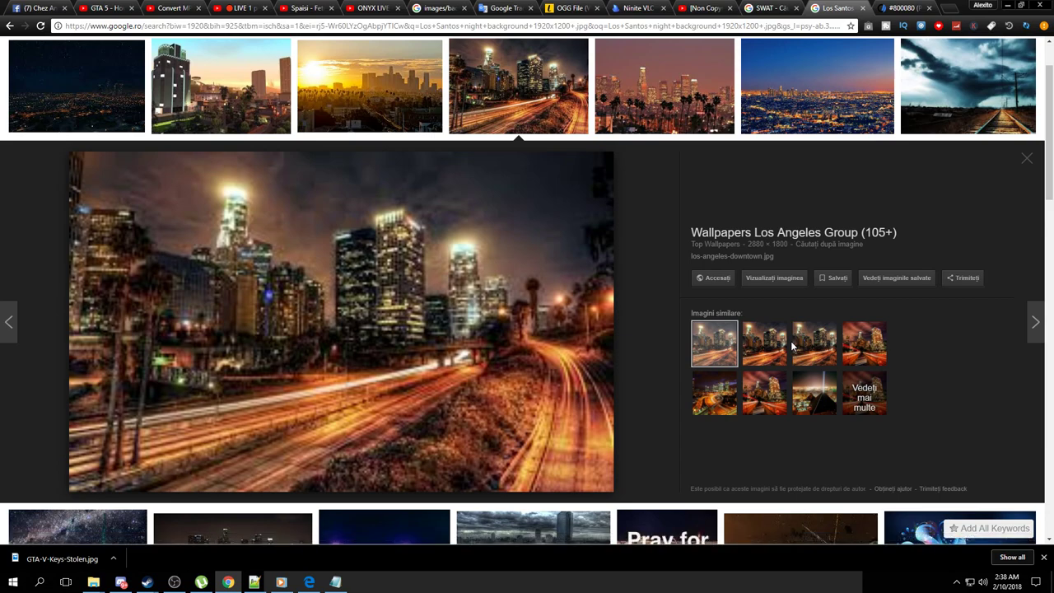
pyautogui.click(766, 345)
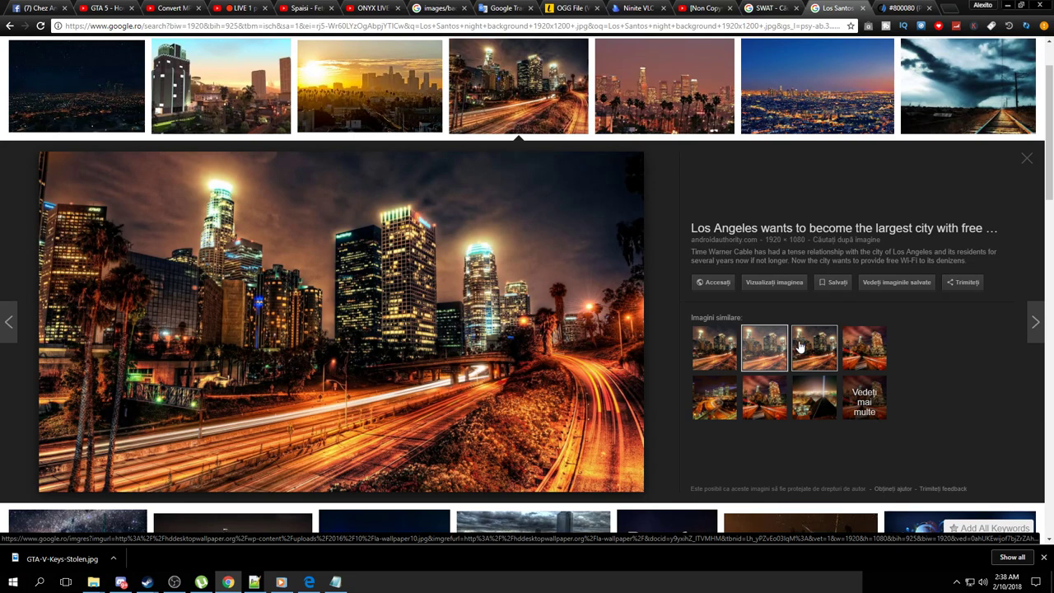
pyautogui.click(802, 347)
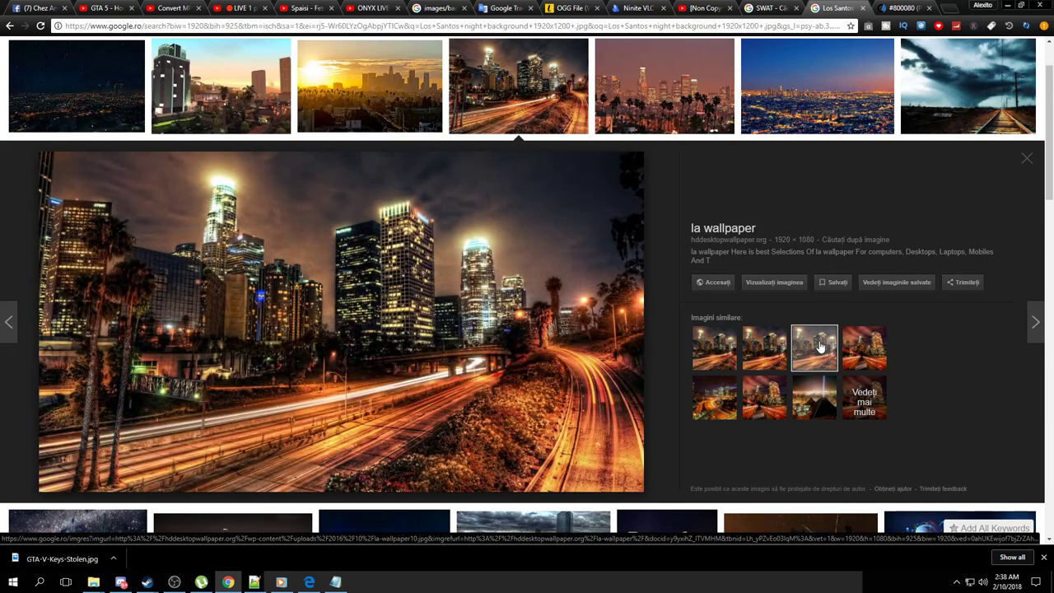
pyautogui.rightClick(505, 315)
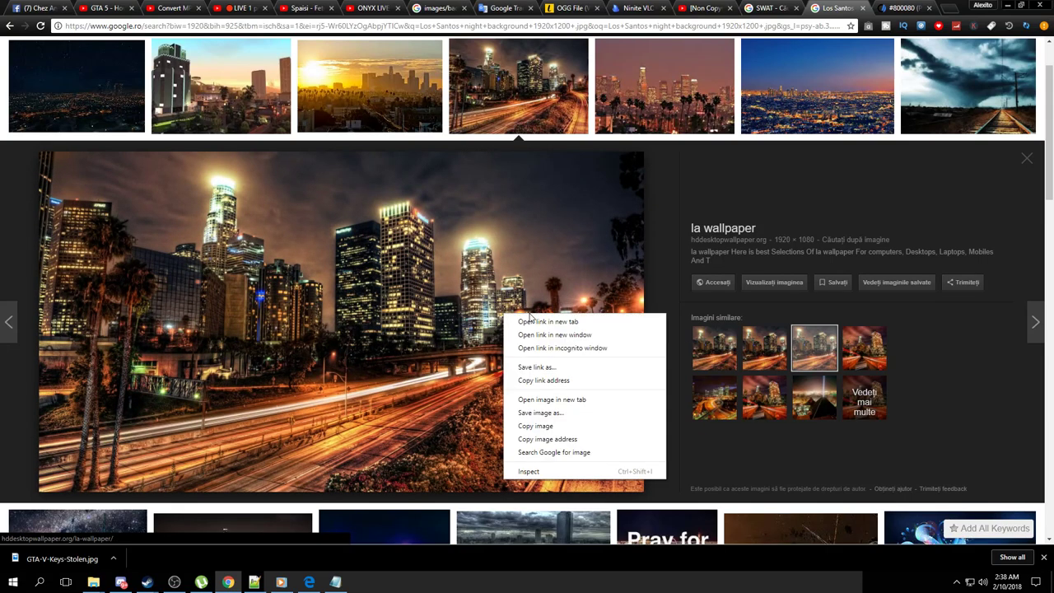
pyautogui.click(765, 348)
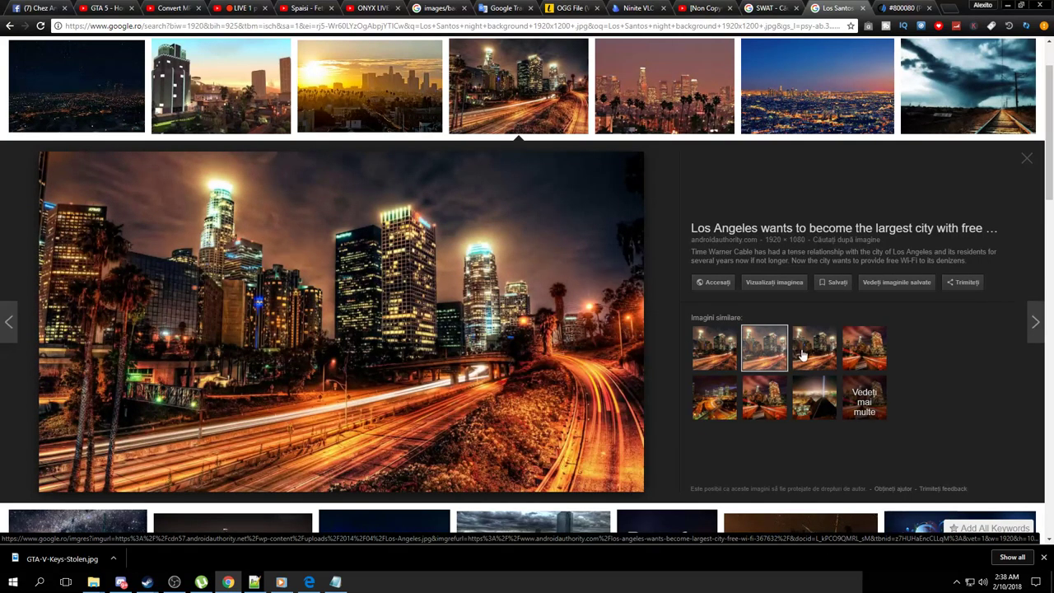
pyautogui.click(865, 363)
pyautogui.click(715, 393)
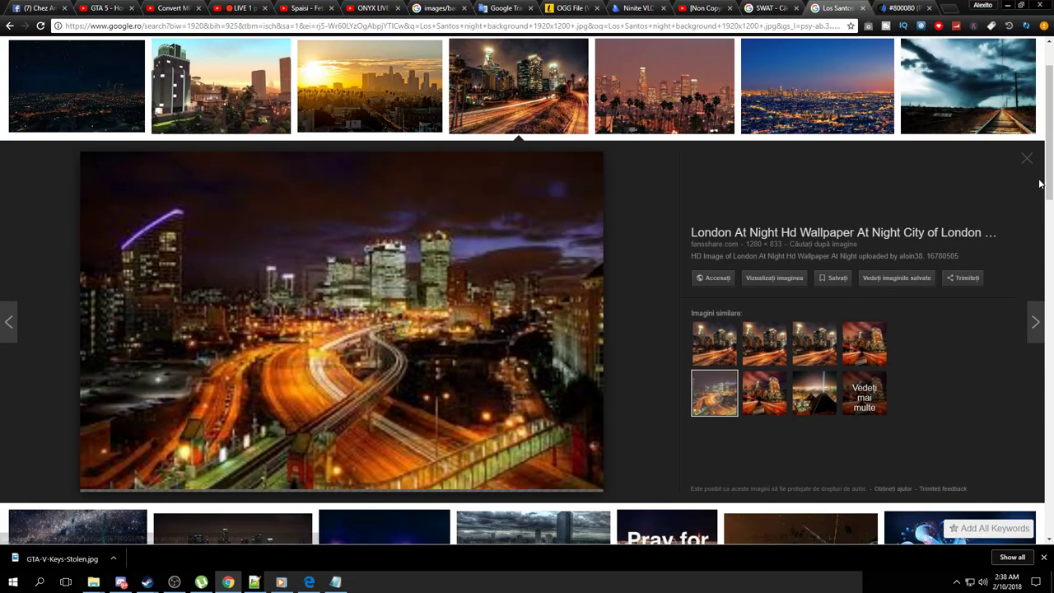
pyautogui.click(1027, 158)
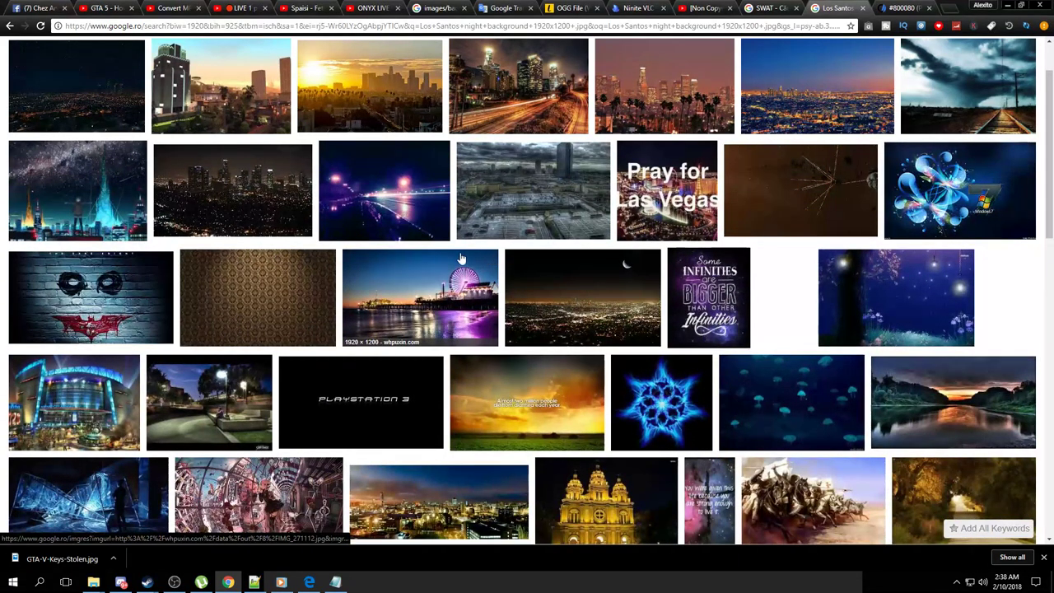
pyautogui.scroll(2, 421, 257)
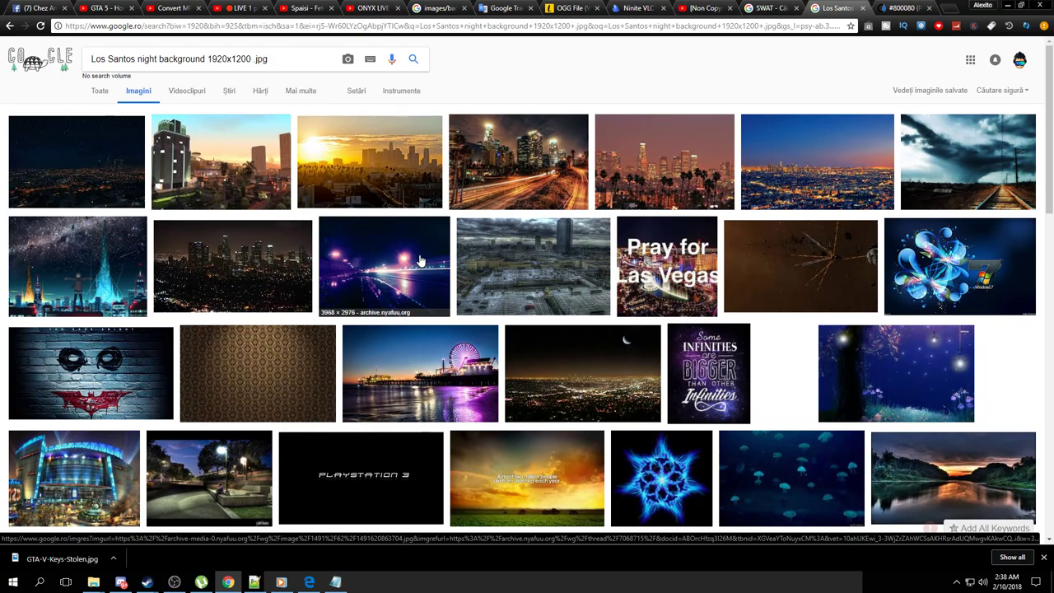
# Preview the dark downtown Los Angeles skyline again and close it
pyautogui.click(305, 283)
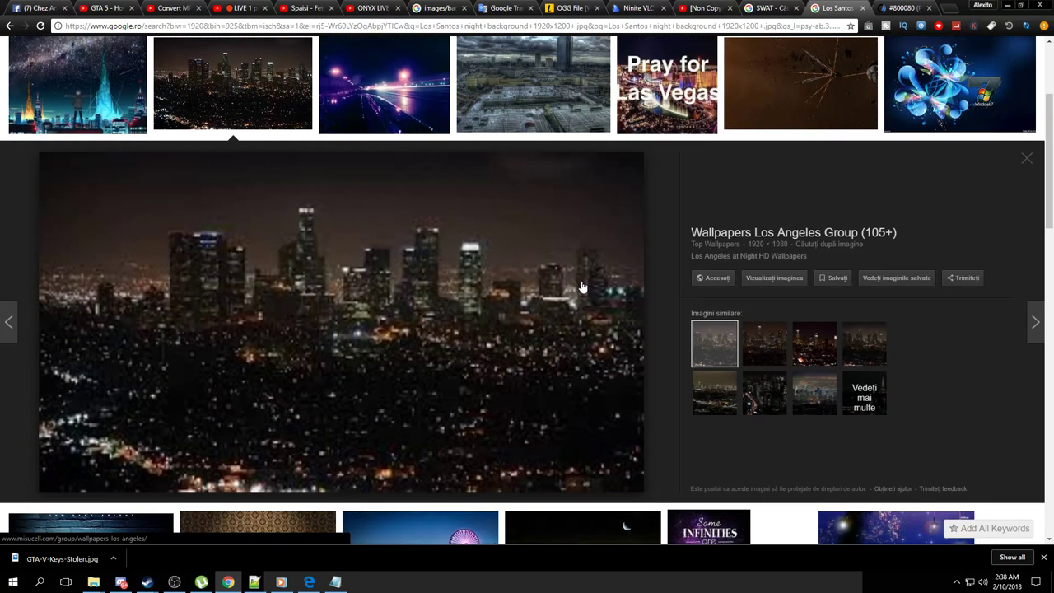
pyautogui.click(1027, 158)
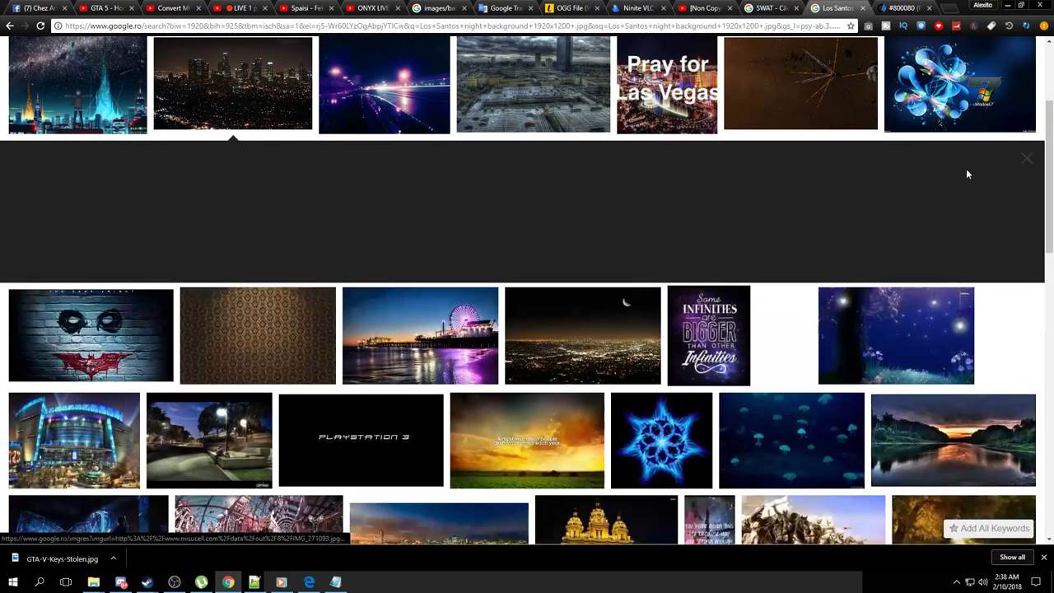
pyautogui.scroll(3, 964, 171)
# Preview the pink evening skyline with palm trees and three of its similar images, then close the preview
pyautogui.click(705, 174)
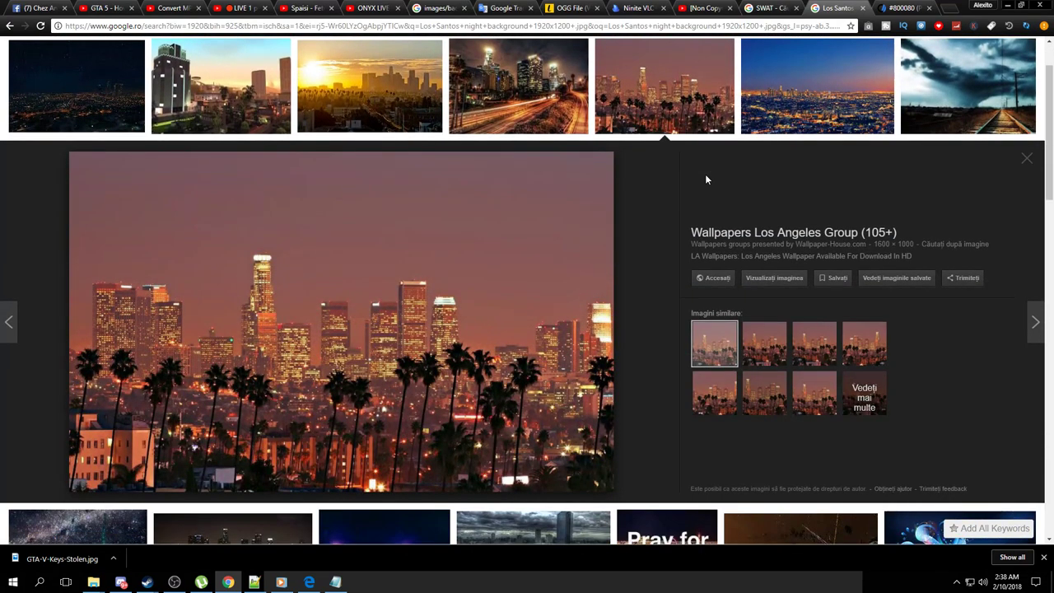
pyautogui.click(765, 345)
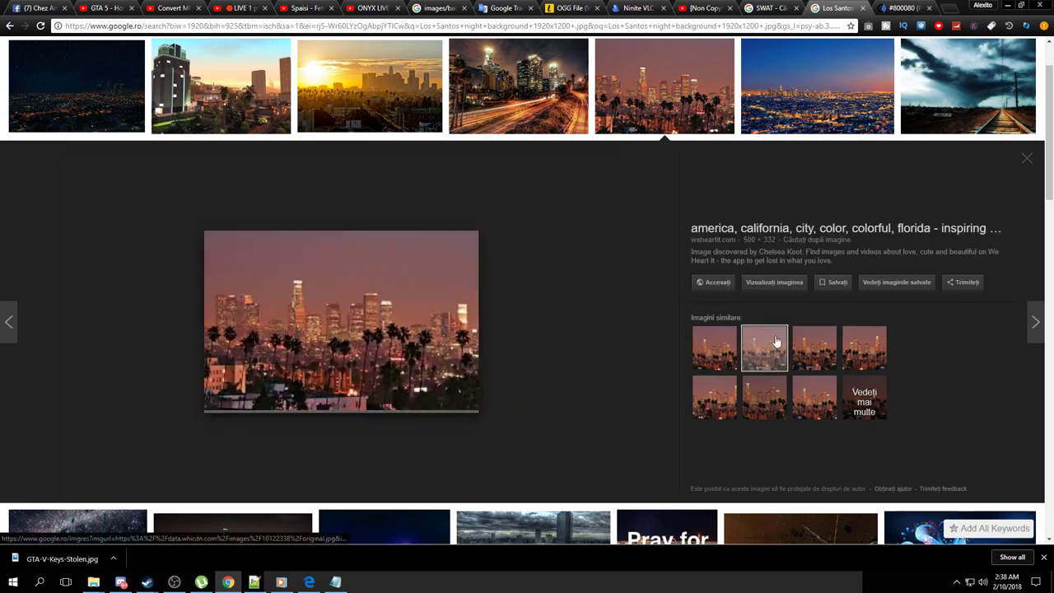
pyautogui.click(803, 348)
pyautogui.click(864, 347)
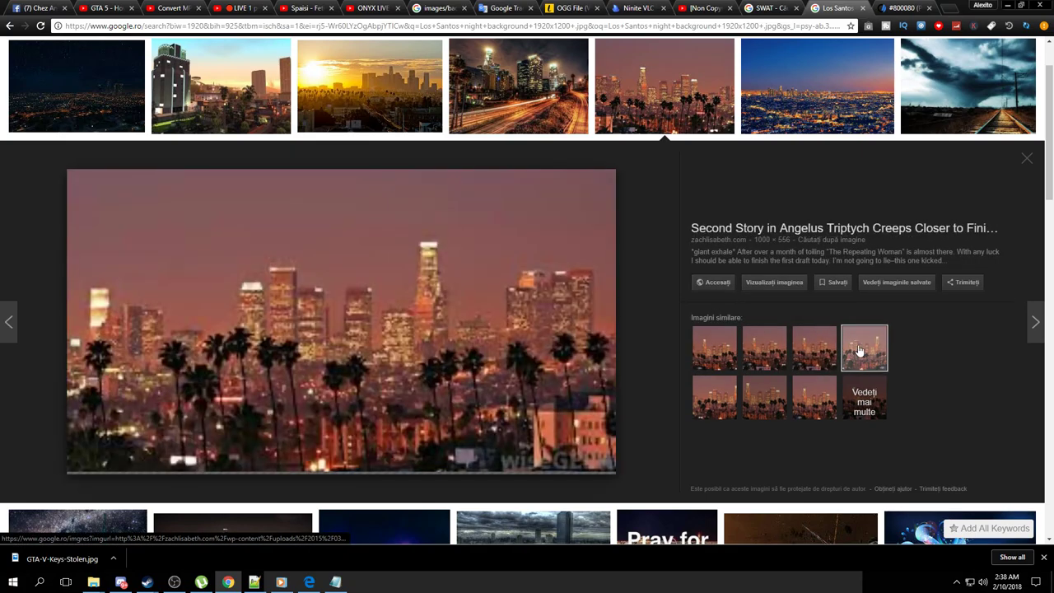
pyautogui.click(1025, 159)
# Move "Los Santos night" to the end of the query and search for "background 1920x1200 .jpg Los Santos night"
pyautogui.scroll(1, 577, 247)
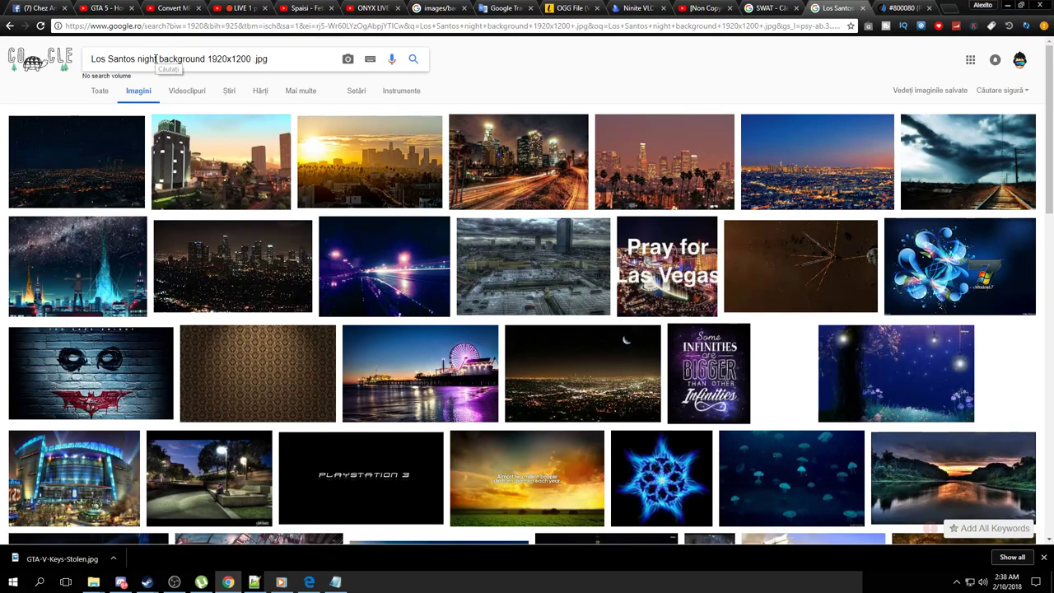
pyautogui.moveTo(159, 59); pyautogui.dragTo(93, 59)
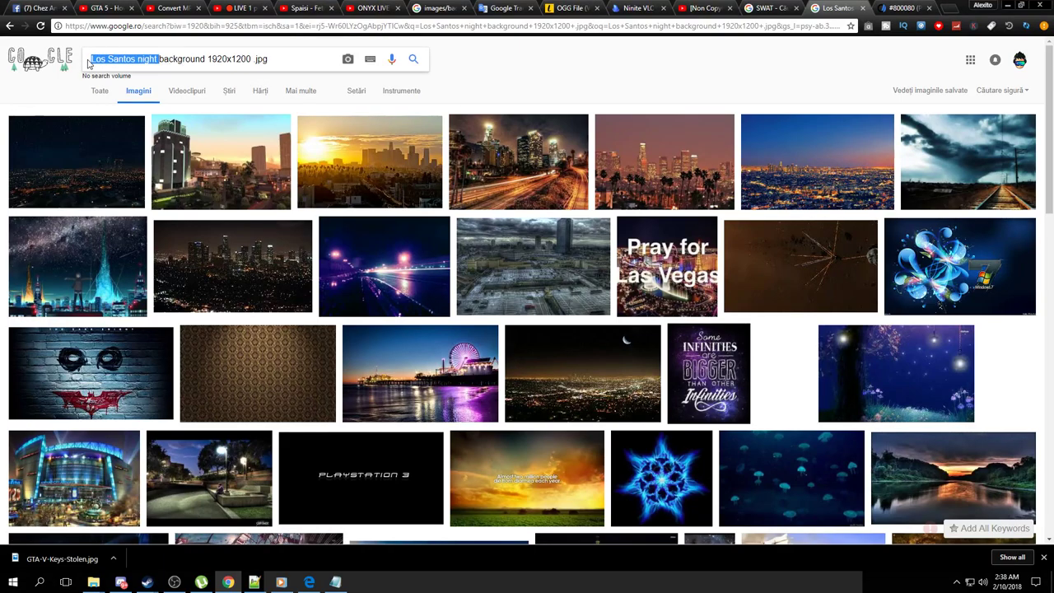
pyautogui.rightClick(91, 61)
pyautogui.click(124, 78)
pyautogui.click(274, 59)
pyautogui.press('BackSpace')
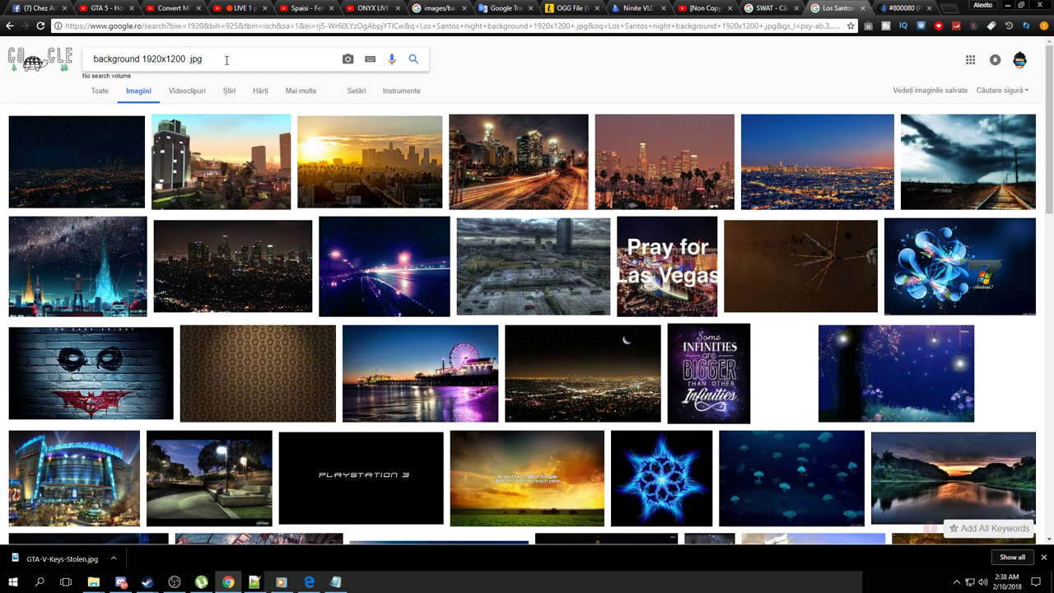
pyautogui.hotkey('ctrl', 'v')
pyautogui.press('Return')
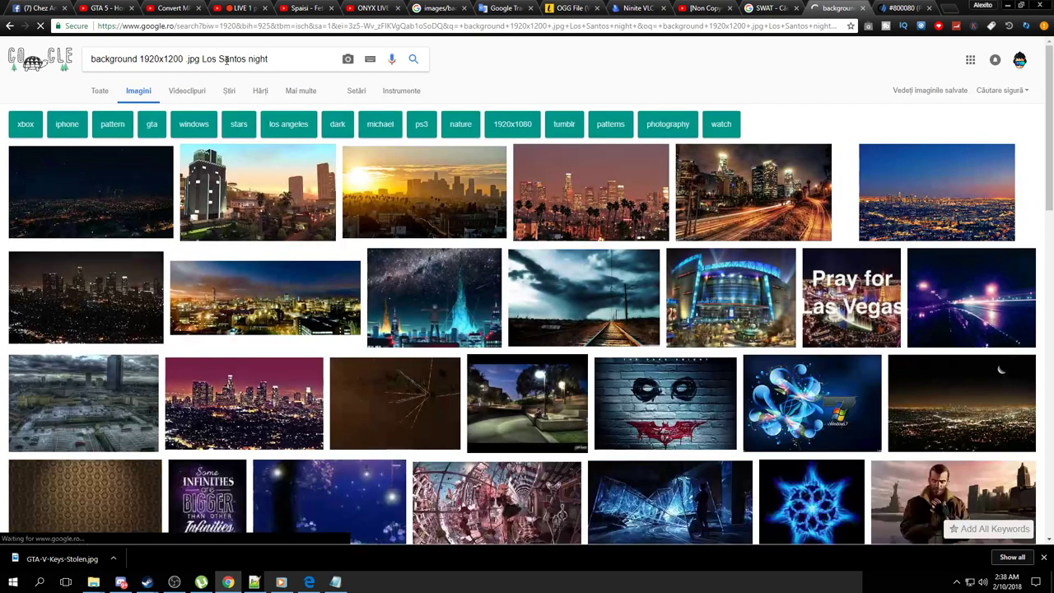
# Preview the palm-tree skyline in the new results and compare four of its similar images
pyautogui.click(595, 216)
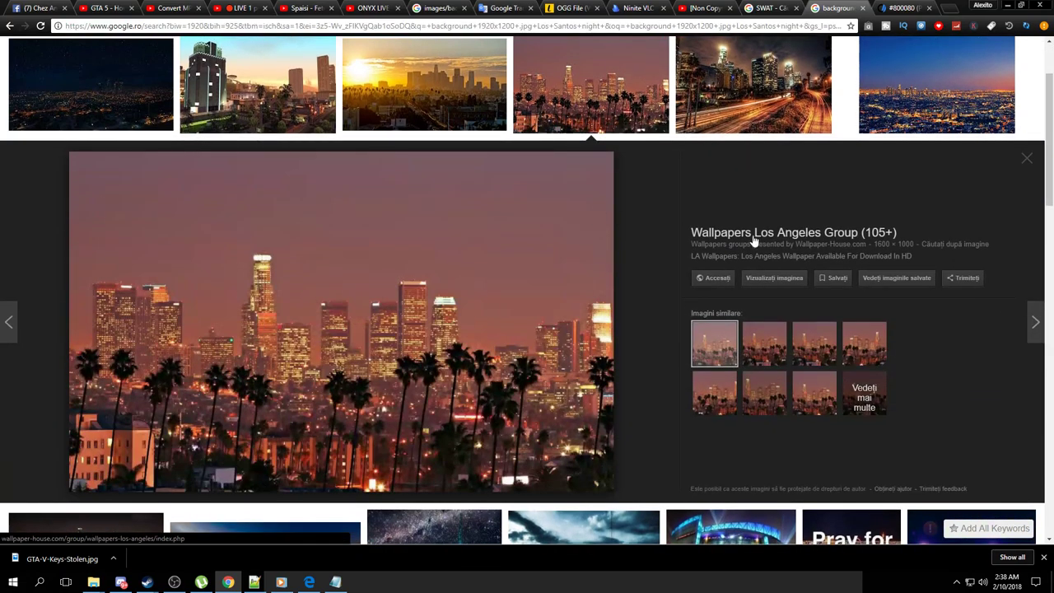
pyautogui.click(762, 343)
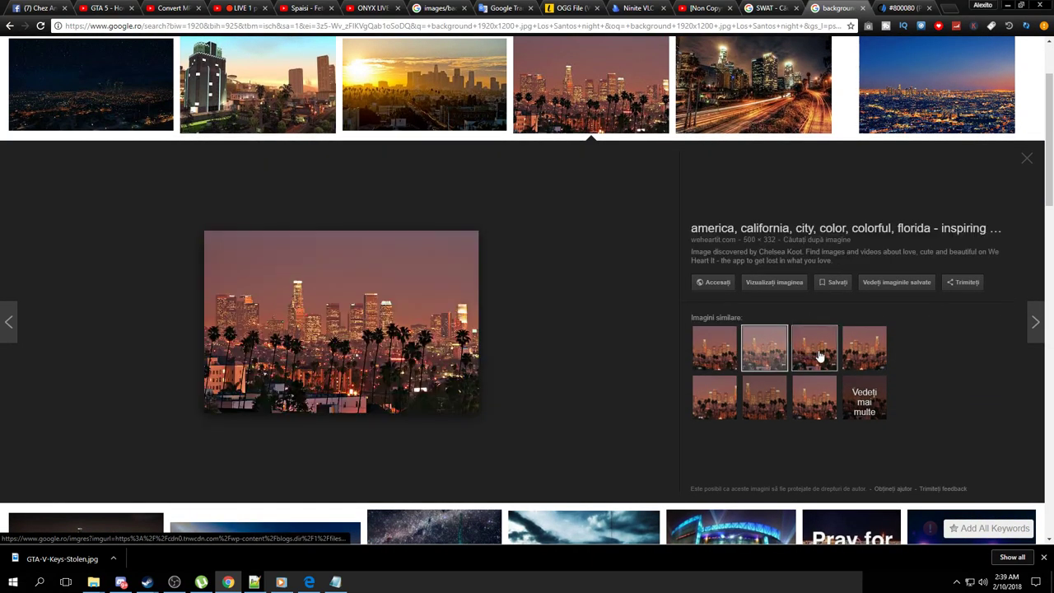
pyautogui.click(819, 356)
pyautogui.click(863, 350)
pyautogui.click(706, 407)
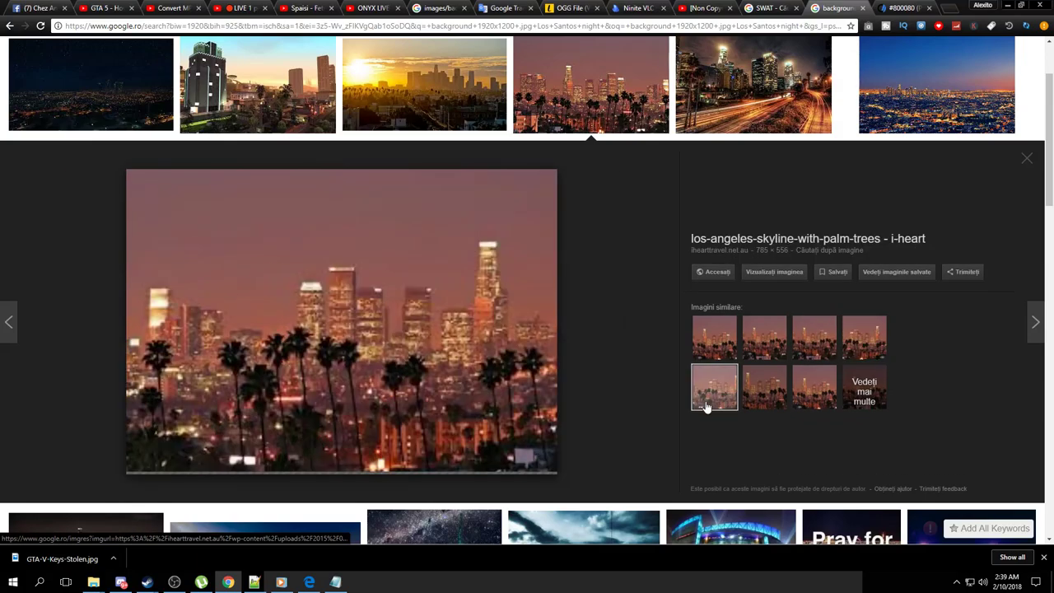
# Close the palm-tree skyline preview, preview the blue-sky Los Angeles sunset cityscape, and close it
pyautogui.click(1026, 158)
pyautogui.click(980, 115)
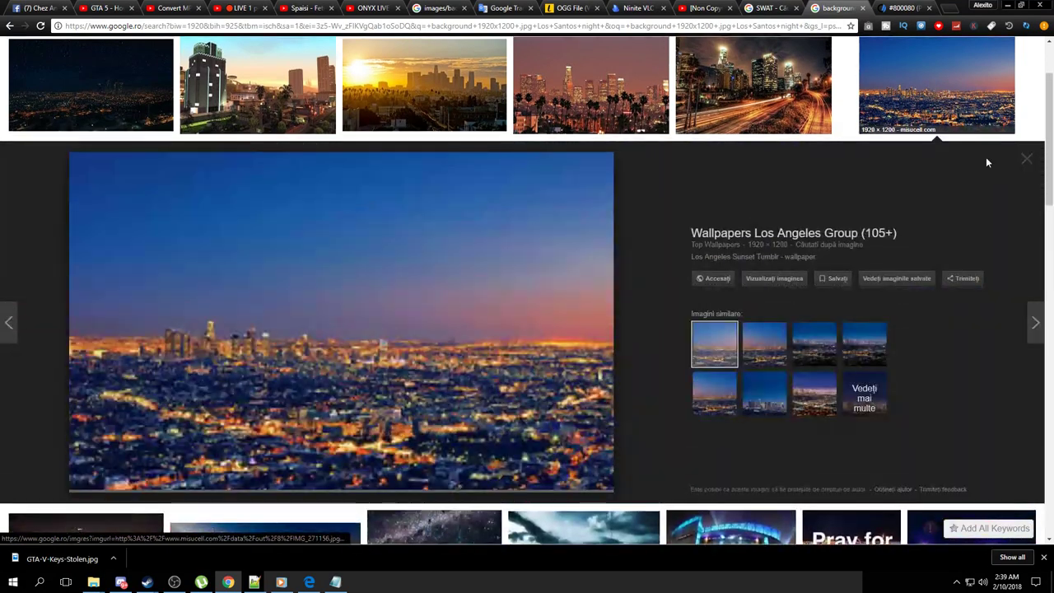
pyautogui.click(1027, 165)
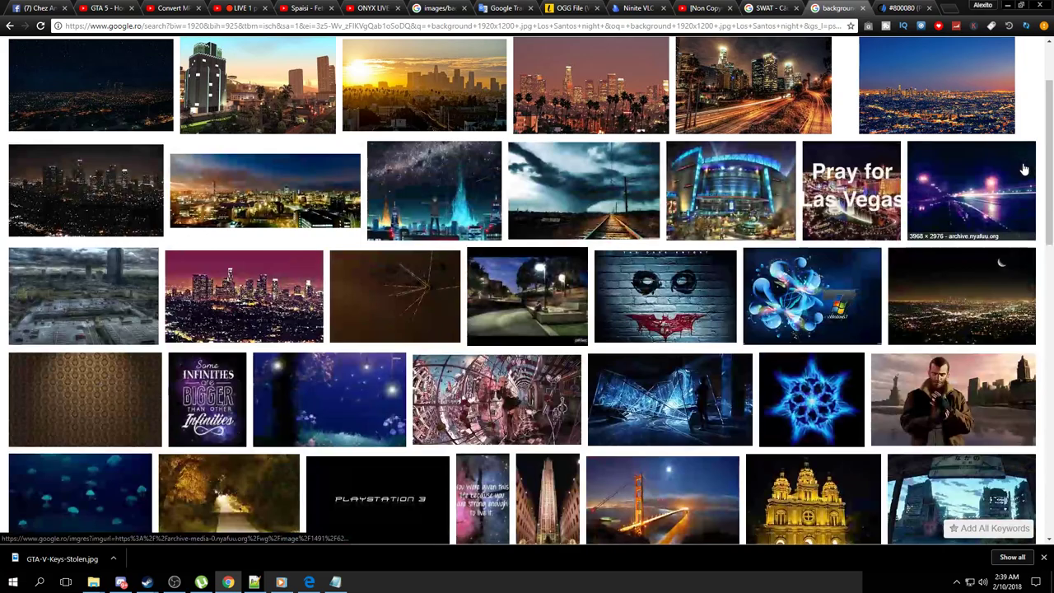
# Open the Golden Gate Bridge night photo's 1920 × 1200 similar image and start saving it to the Desktop
pyautogui.scroll(-3, 680, 244)
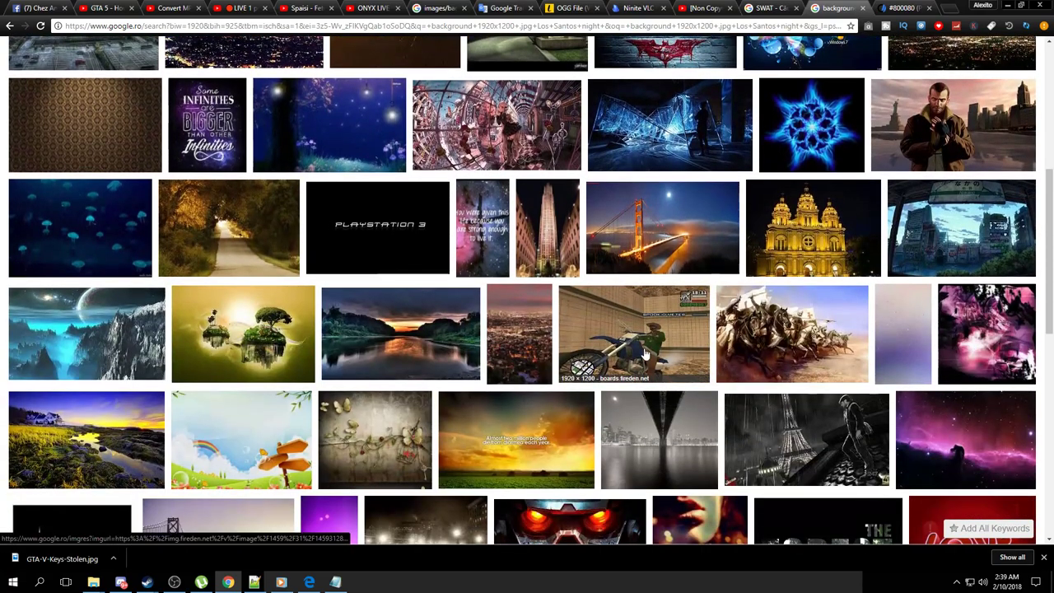
pyautogui.click(680, 244)
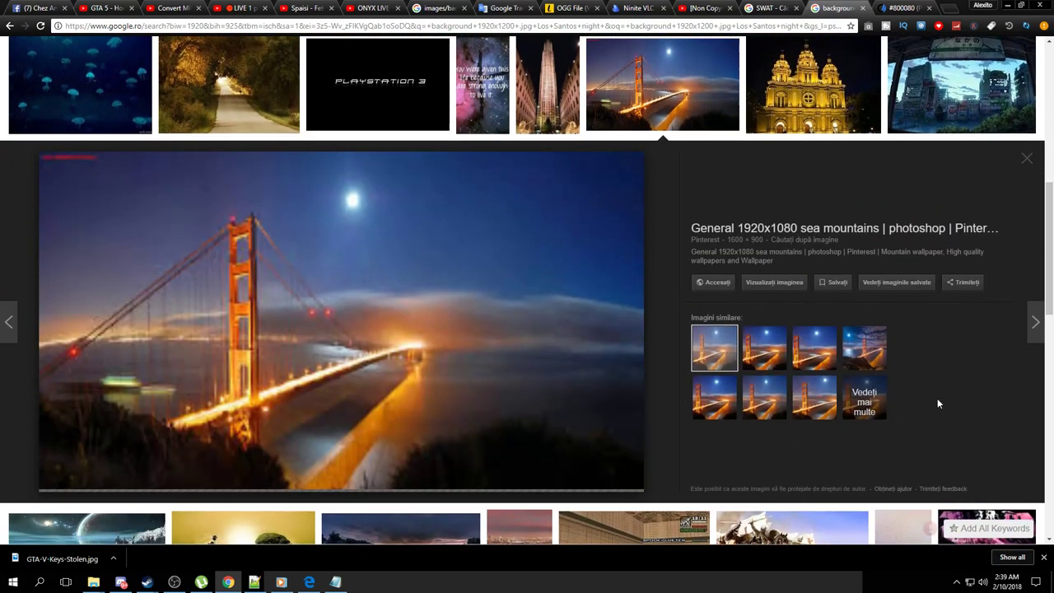
pyautogui.click(783, 354)
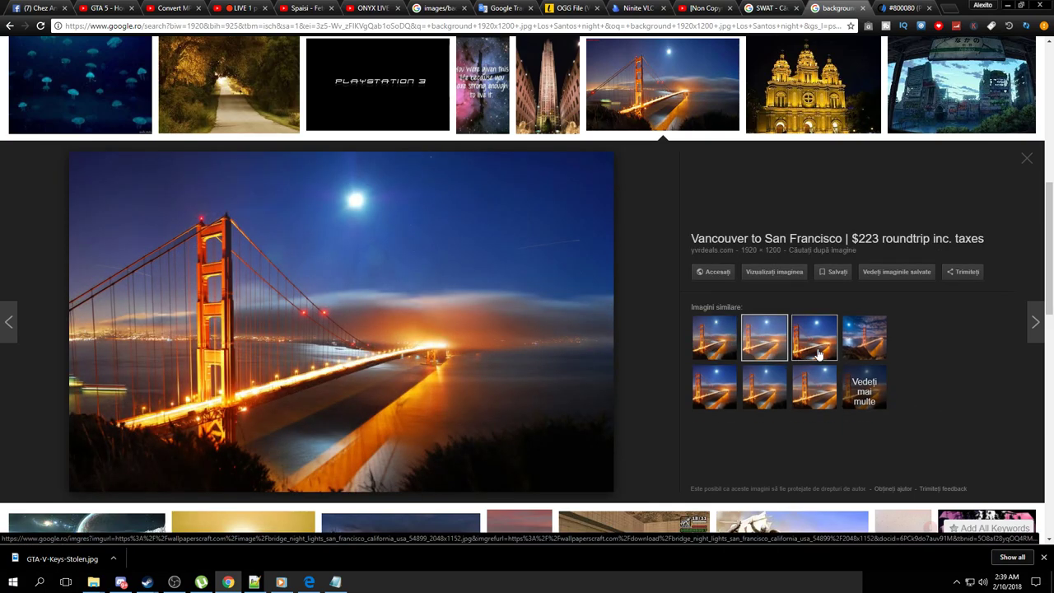
pyautogui.rightClick(377, 302)
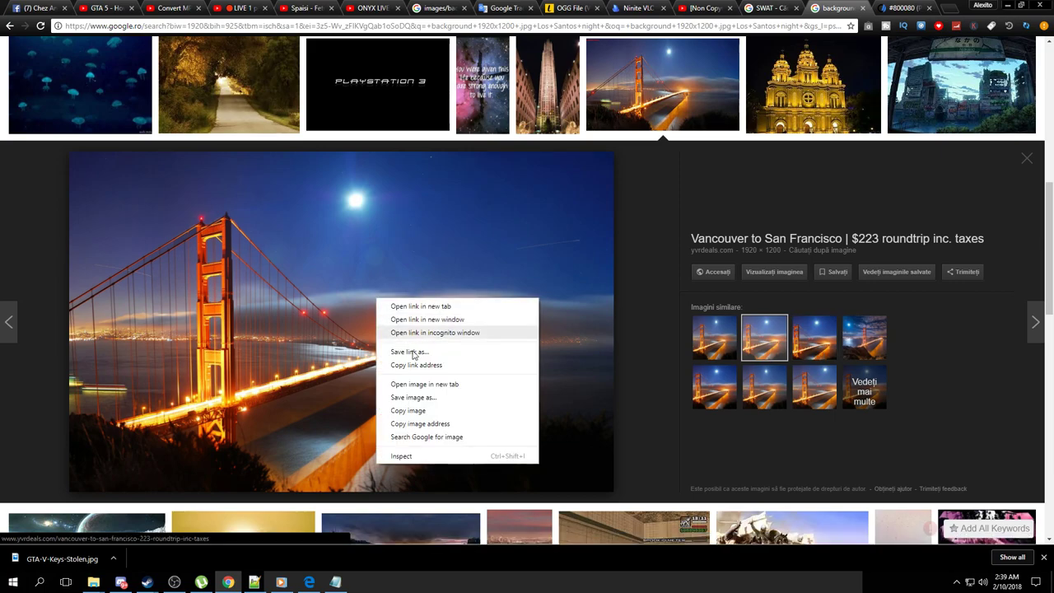
pyautogui.click(425, 397)
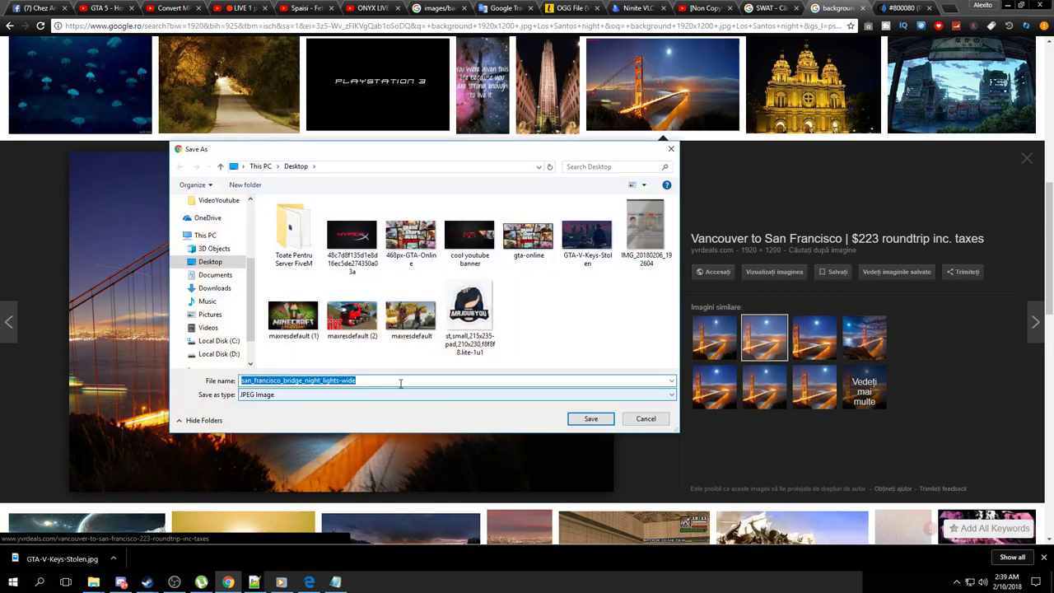
pyautogui.rightClick(368, 381)
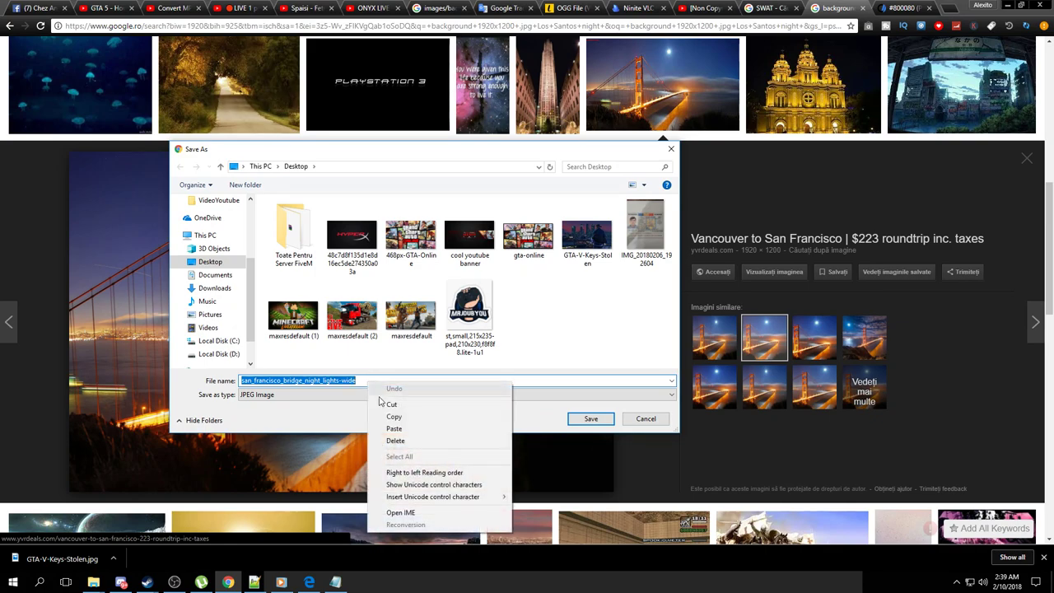
pyautogui.click(404, 429)
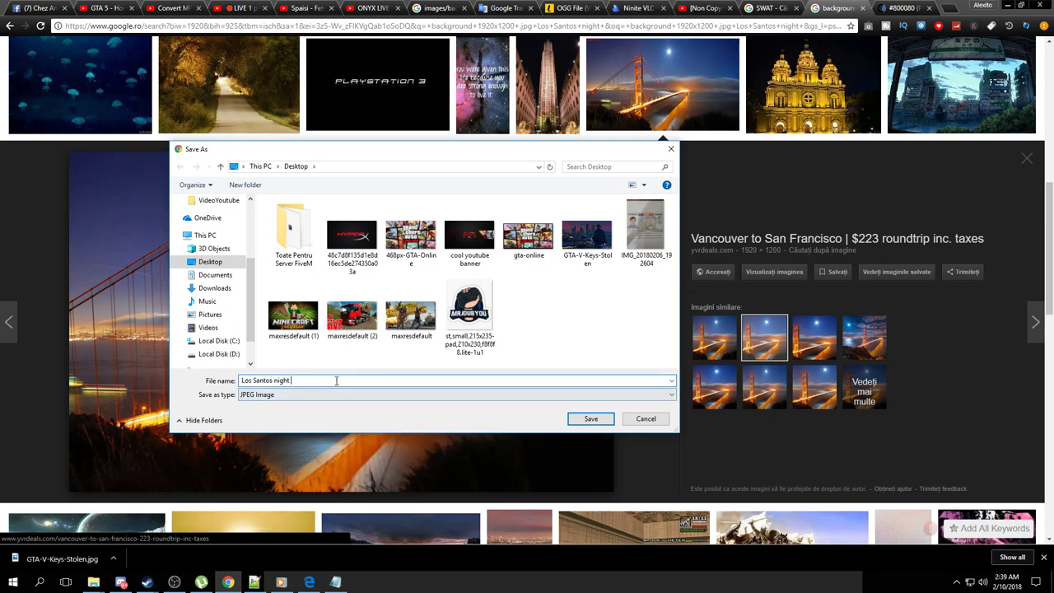
pyautogui.moveTo(352, 382); pyautogui.dragTo(180, 380)
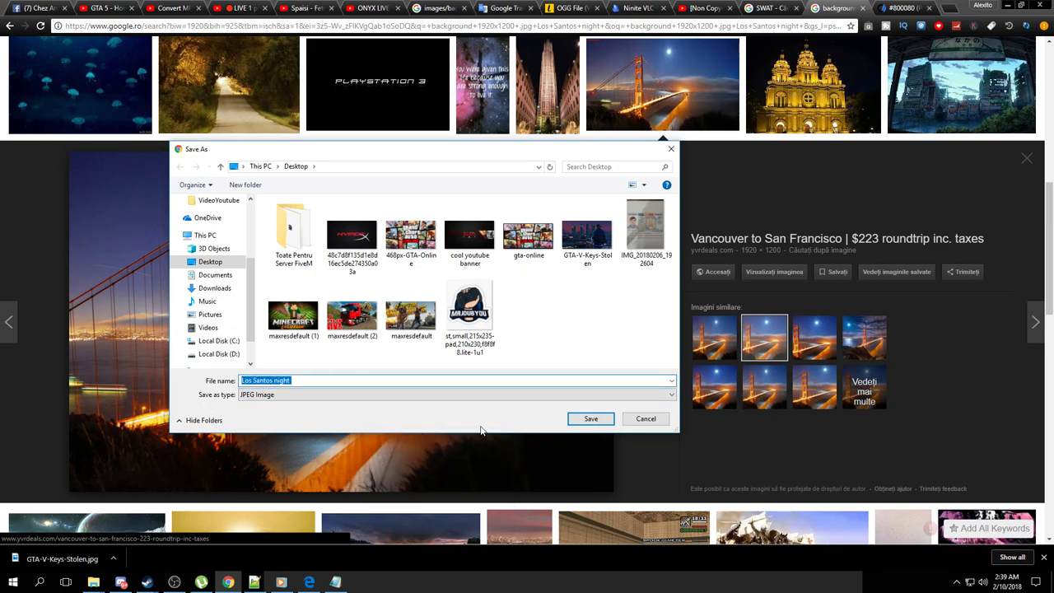
# Copy the file name backgroundImg10 from the images folder and use it as the base to save the bridge photo as backgroundImg11
pyautogui.click(93, 582)
pyautogui.click(65, 560)
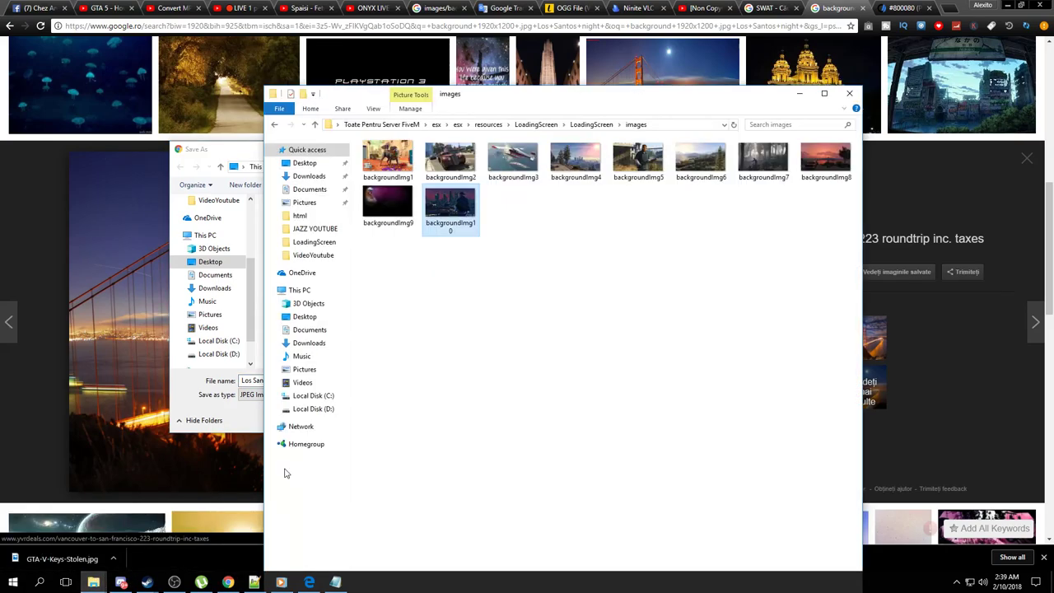
pyautogui.click(452, 224)
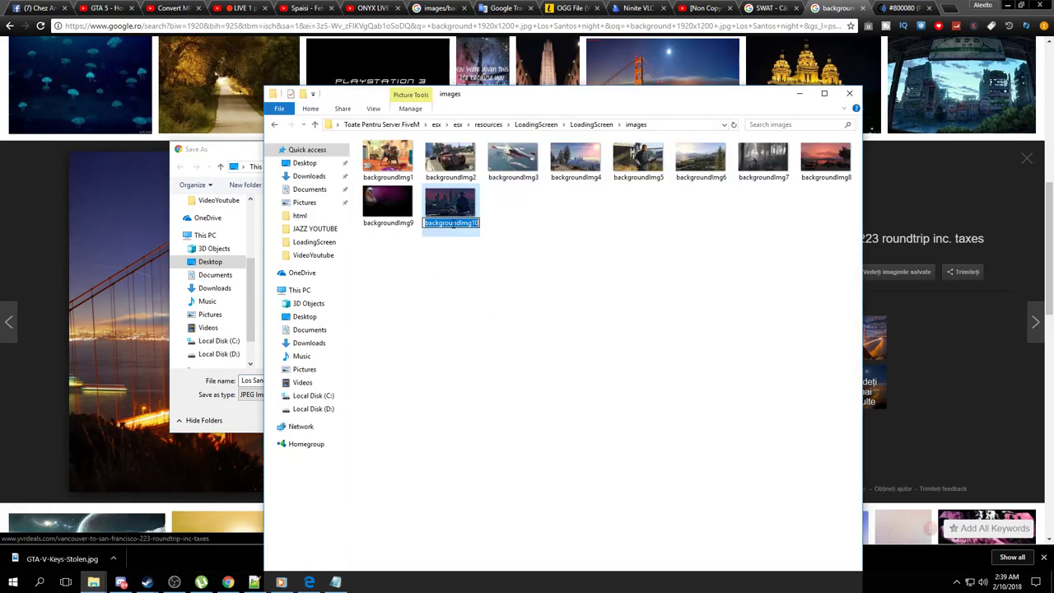
pyautogui.rightClick(452, 224)
pyautogui.click(474, 256)
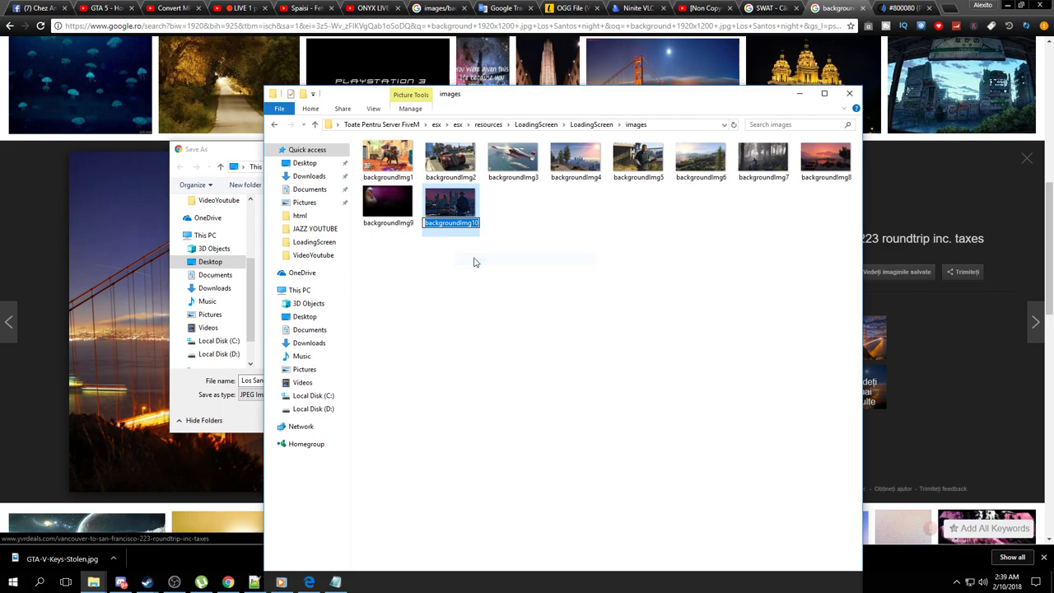
pyautogui.click(799, 93)
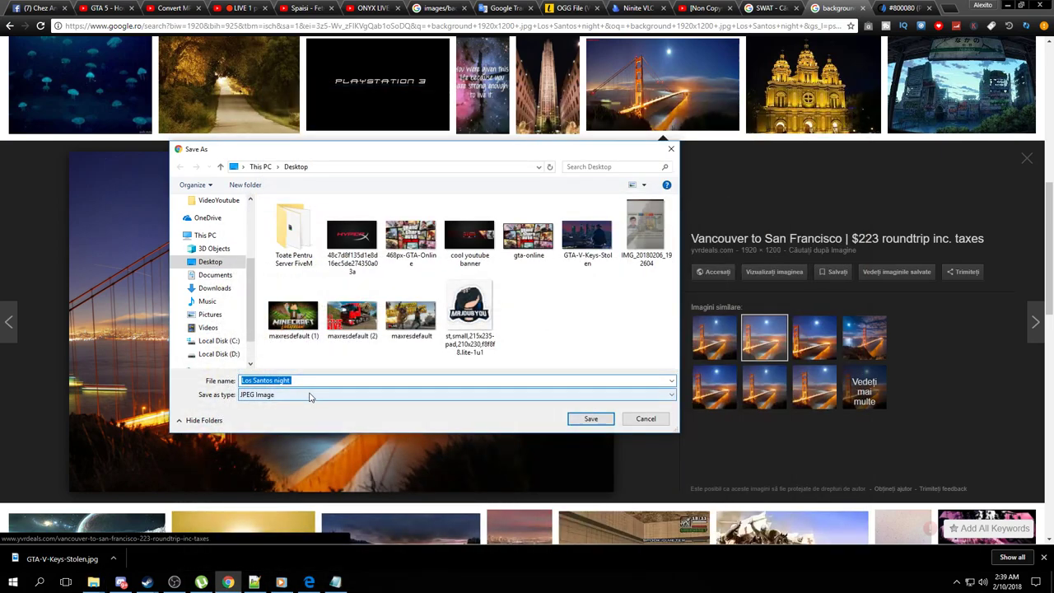
pyautogui.hotkey('ctrl', 'v')
pyautogui.click(591, 419)
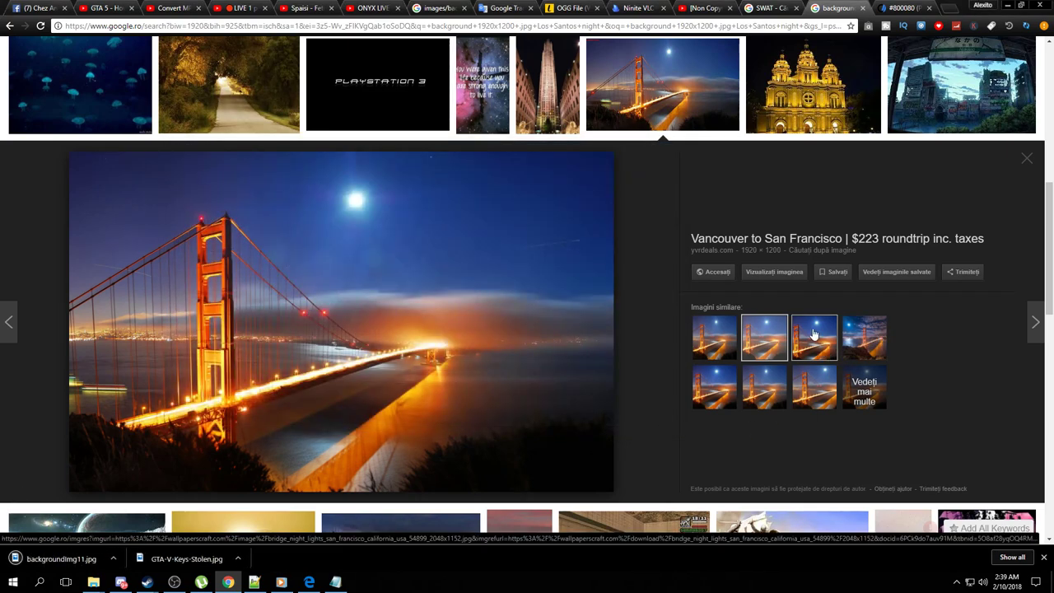
# Check another similar bridge image, close it, then preview the colourful Toronto night skyline and close that too
pyautogui.click(814, 338)
pyautogui.click(1027, 160)
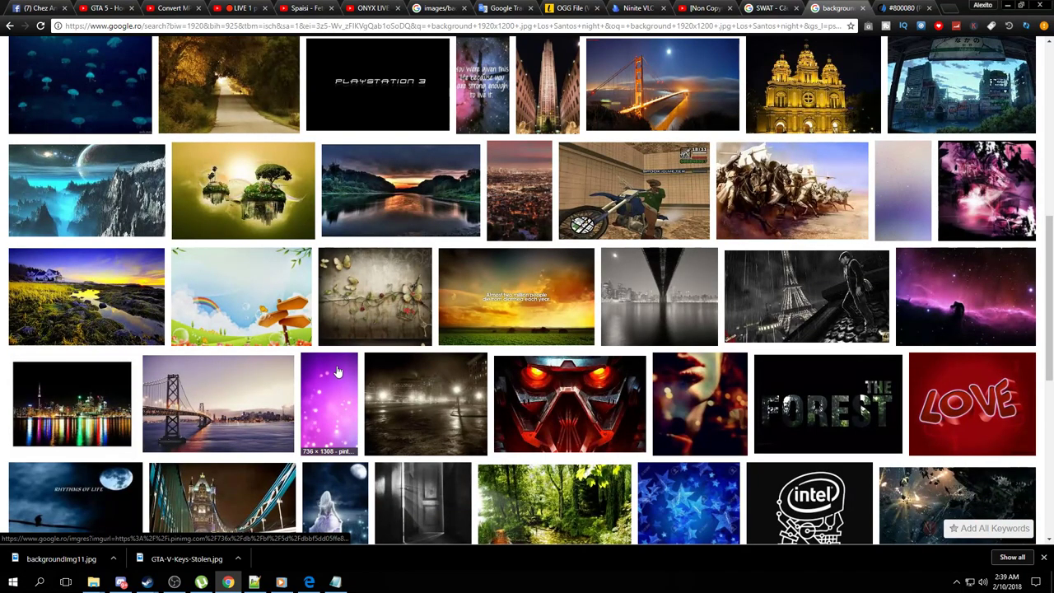
pyautogui.click(73, 417)
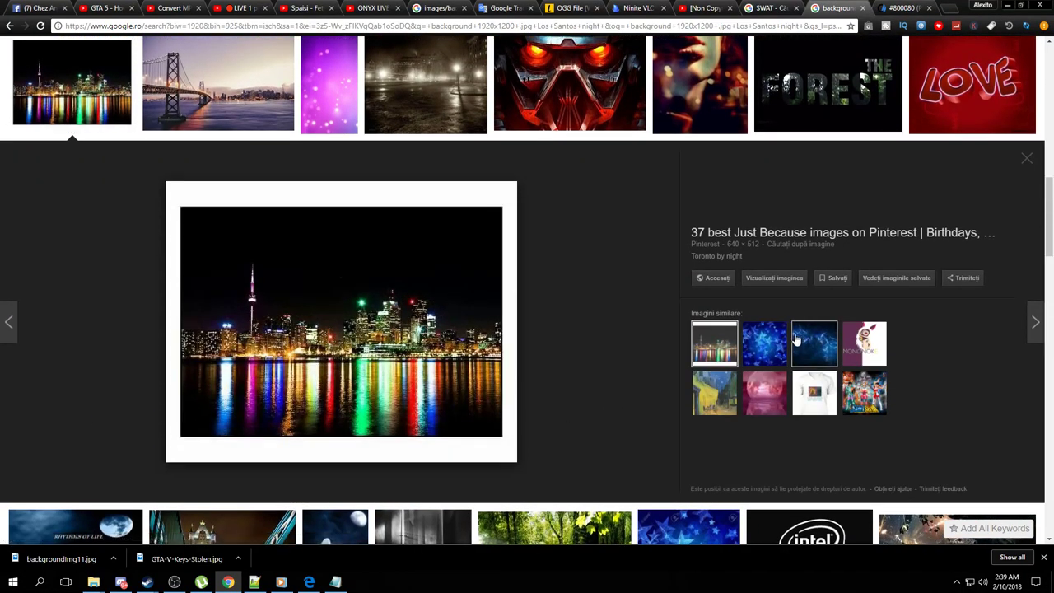
pyautogui.click(1027, 160)
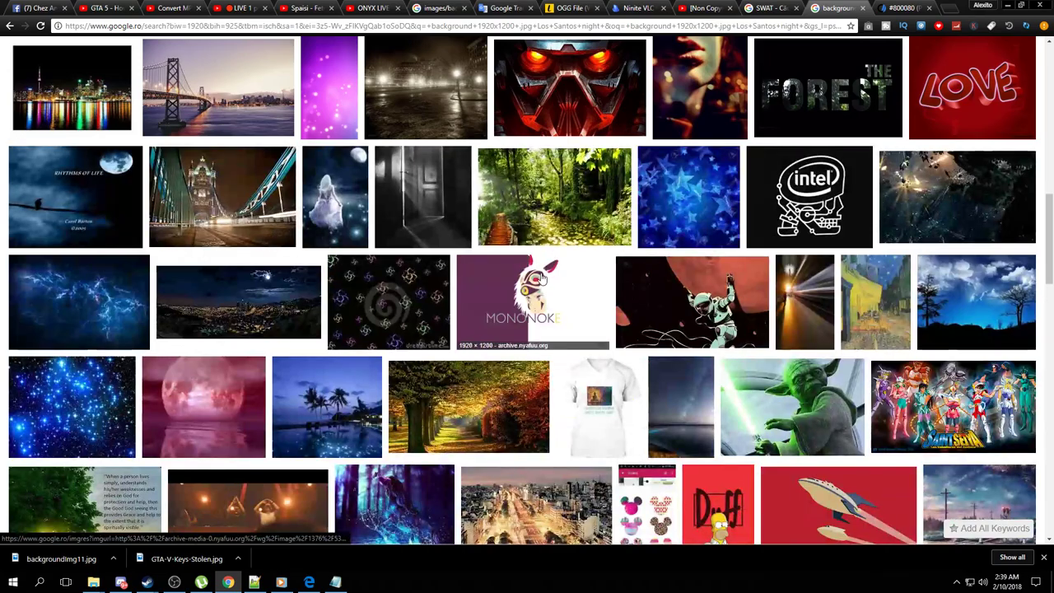
# Browse the remaining image results for other night city backgrounds
pyautogui.scroll(-2, 541, 280)
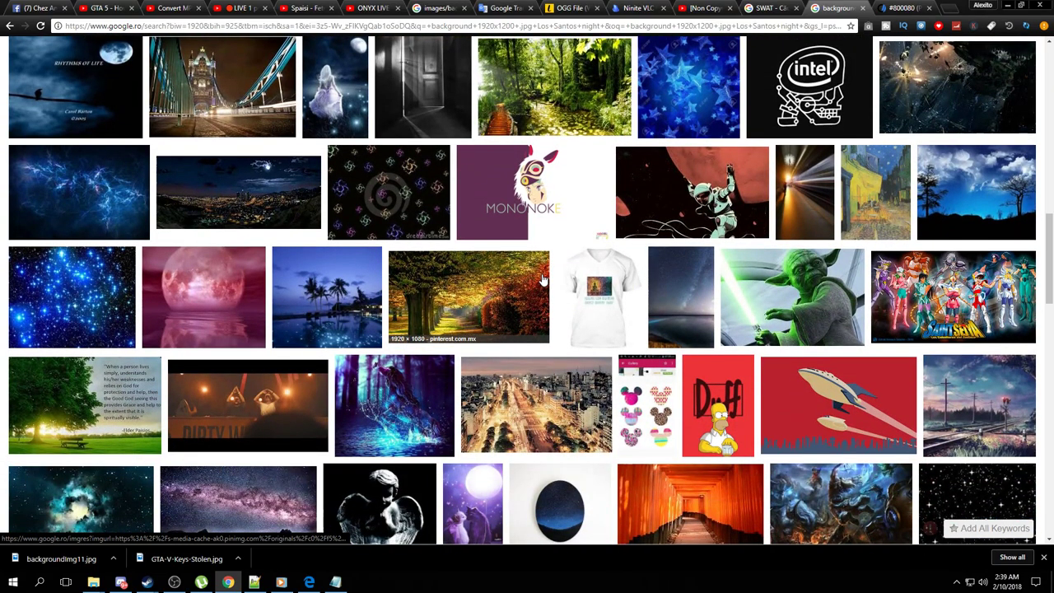
pyautogui.scroll(-5, 541, 280)
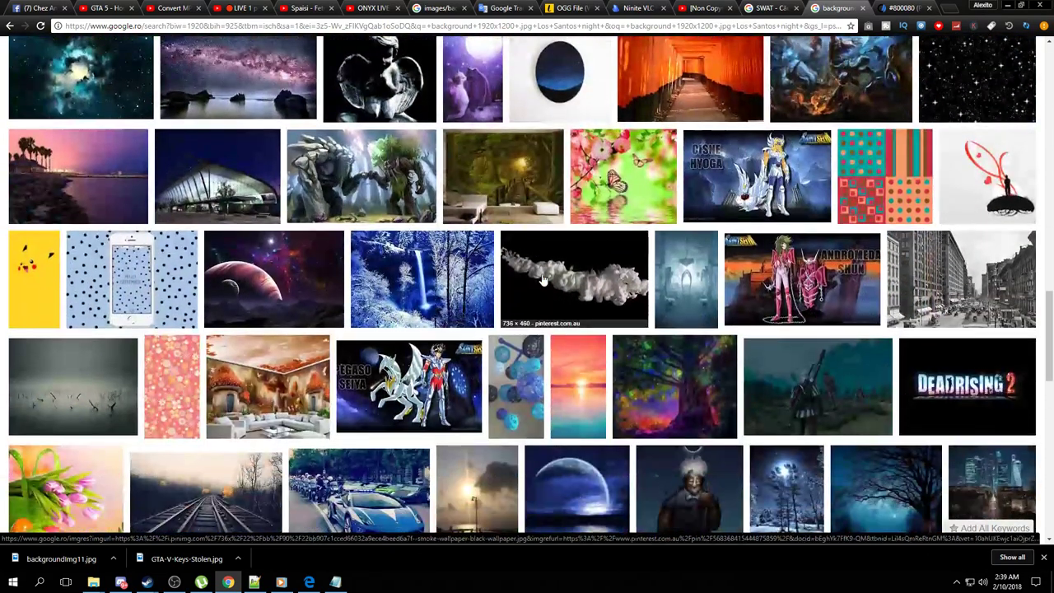
pyautogui.scroll(-4, 541, 280)
pyautogui.scroll(-4, 541, 280)
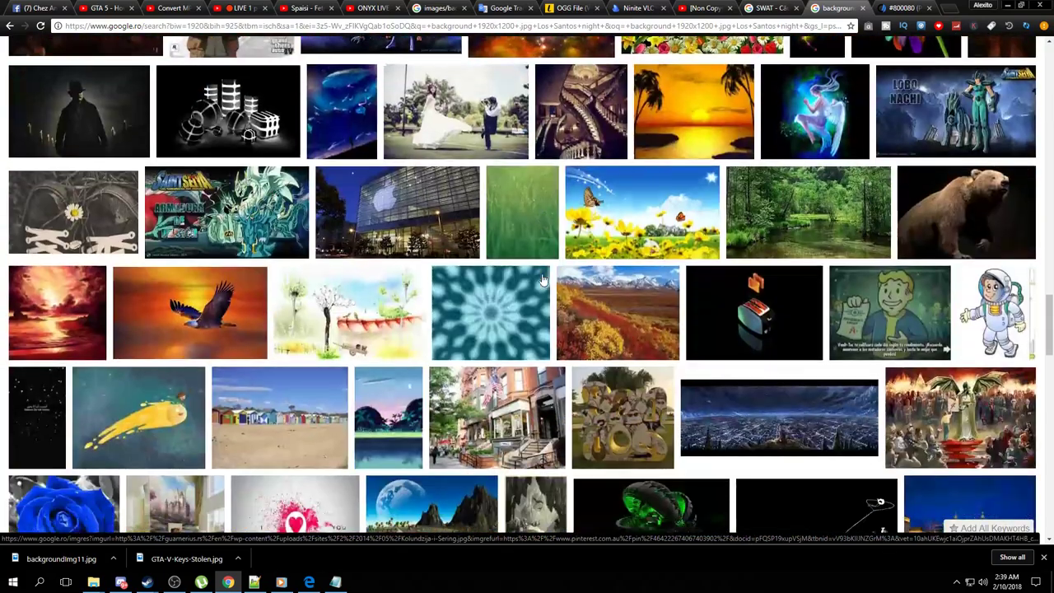
pyautogui.scroll(3, 541, 280)
pyautogui.scroll(-5, 541, 280)
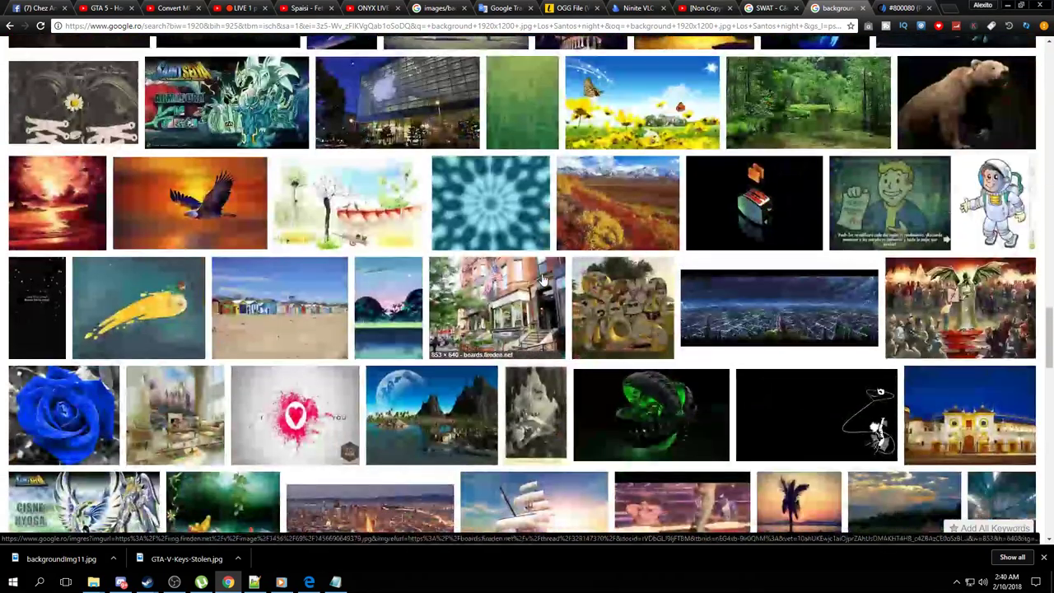
pyautogui.scroll(-7, 542, 280)
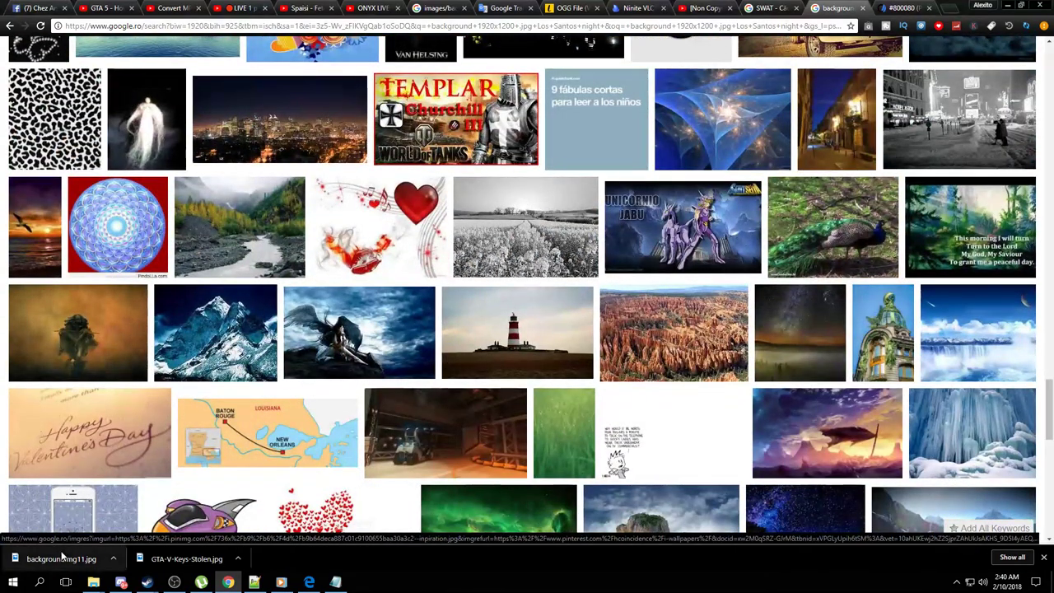
# Put the downloaded backgroundImg11.jpg into the LoadingScreen images folder and copy its file name
pyautogui.moveTo(62, 559); pyautogui.dragTo(554, 286)
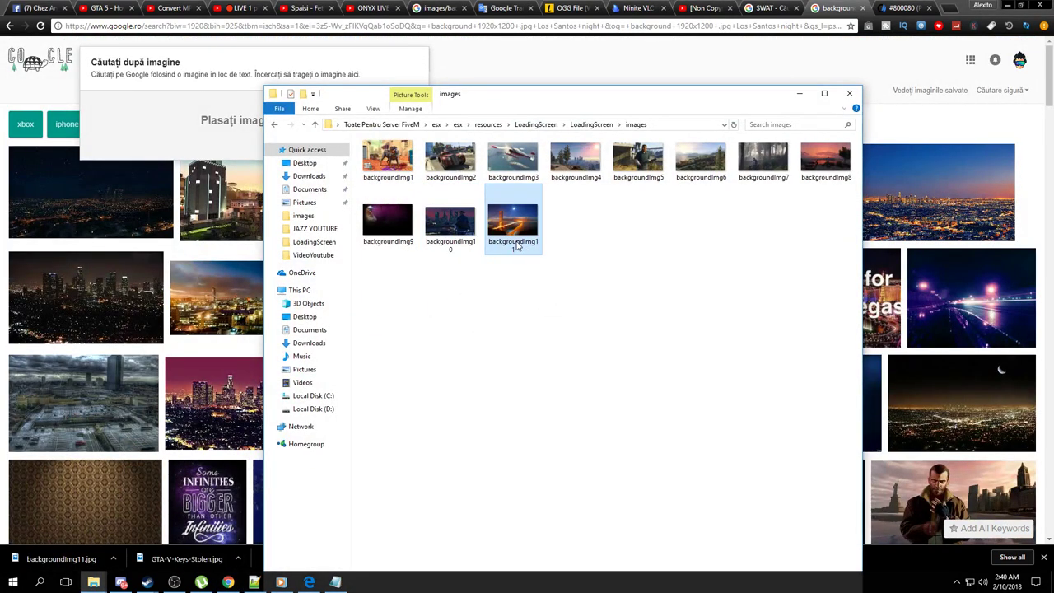
pyautogui.click(516, 242)
pyautogui.rightClick(517, 240)
pyautogui.click(542, 277)
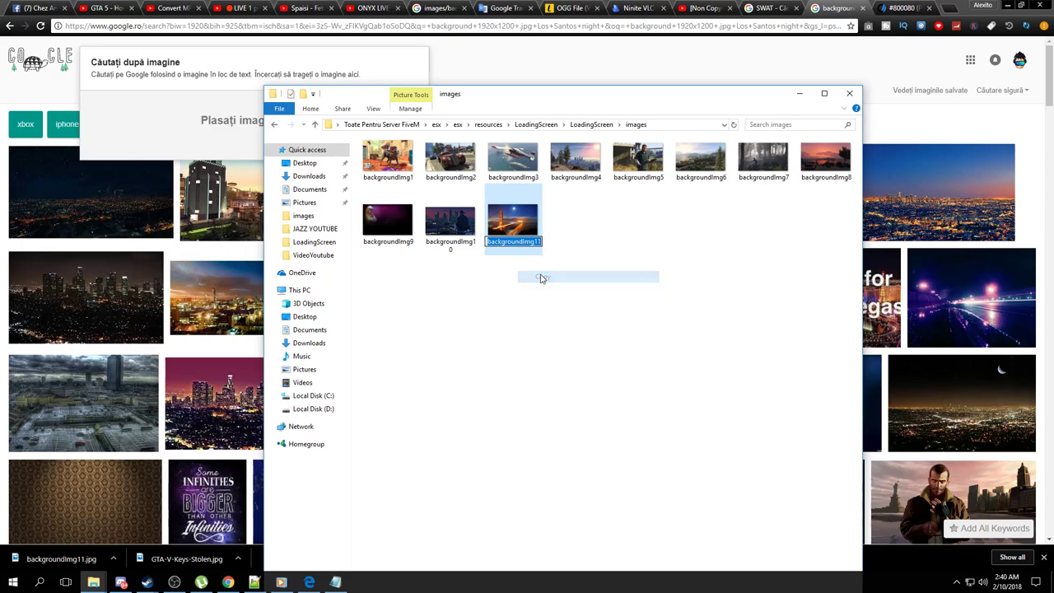
# Switch to Notepad++, set backgroundImagePath in config.json to images/backgroundImg11.jpg, and save the file
pyautogui.click(257, 583)
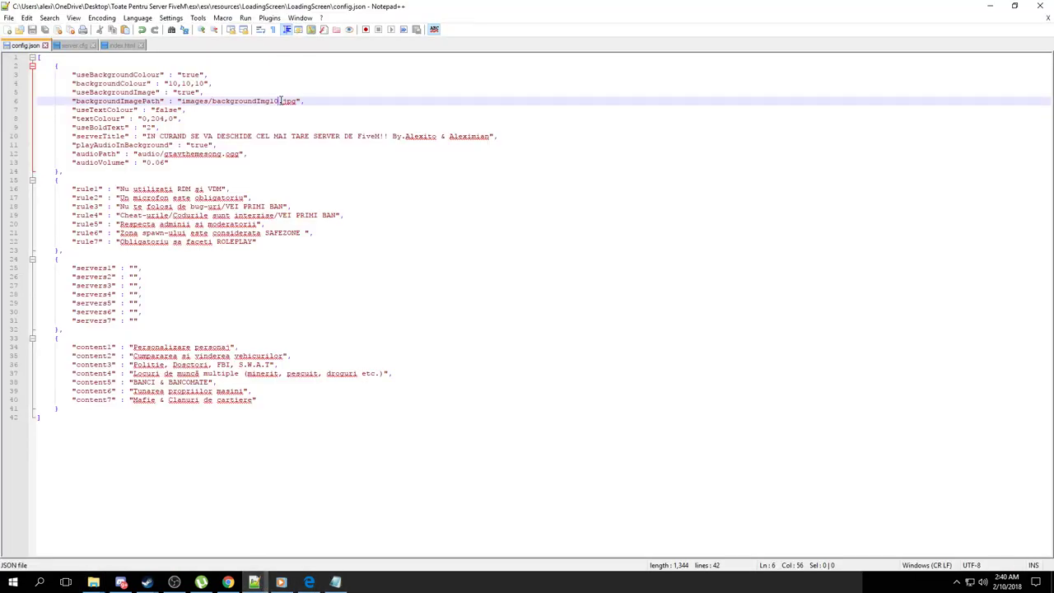
pyautogui.moveTo(277, 101); pyautogui.dragTo(213, 101)
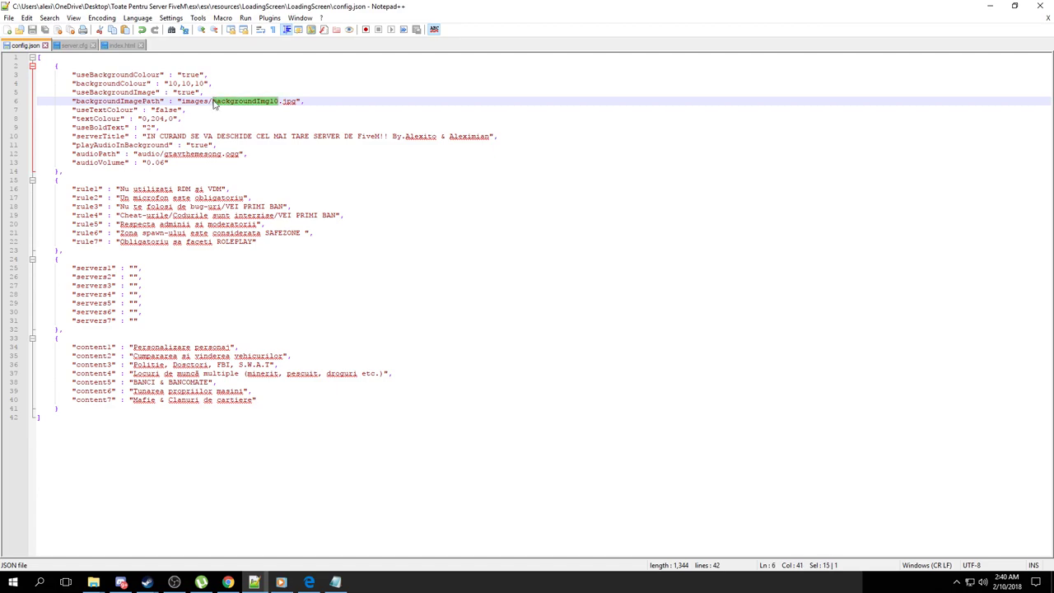
pyautogui.rightClick(212, 102)
pyautogui.click(239, 130)
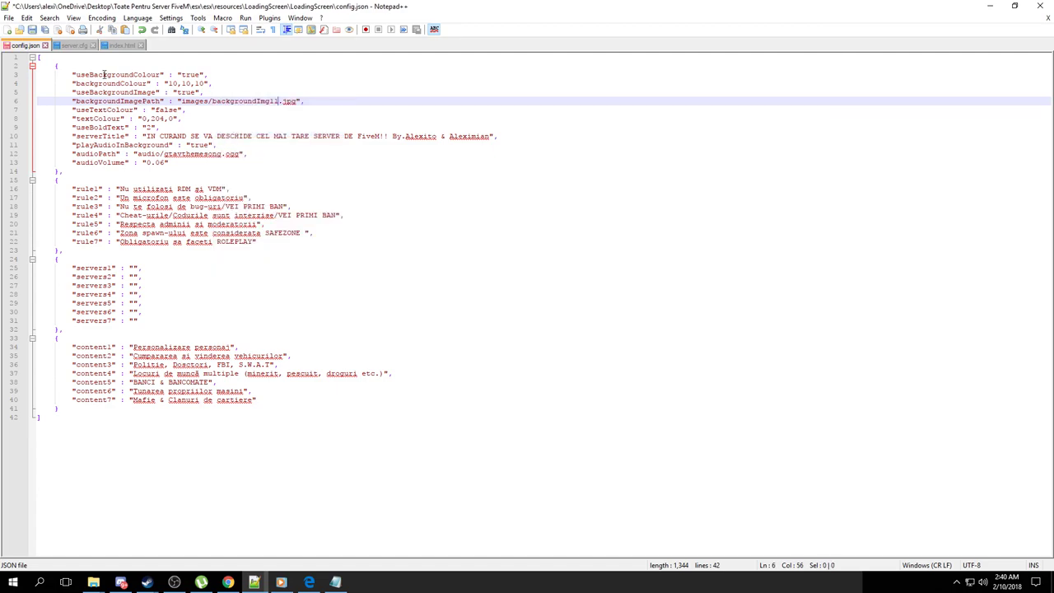
pyautogui.click(33, 29)
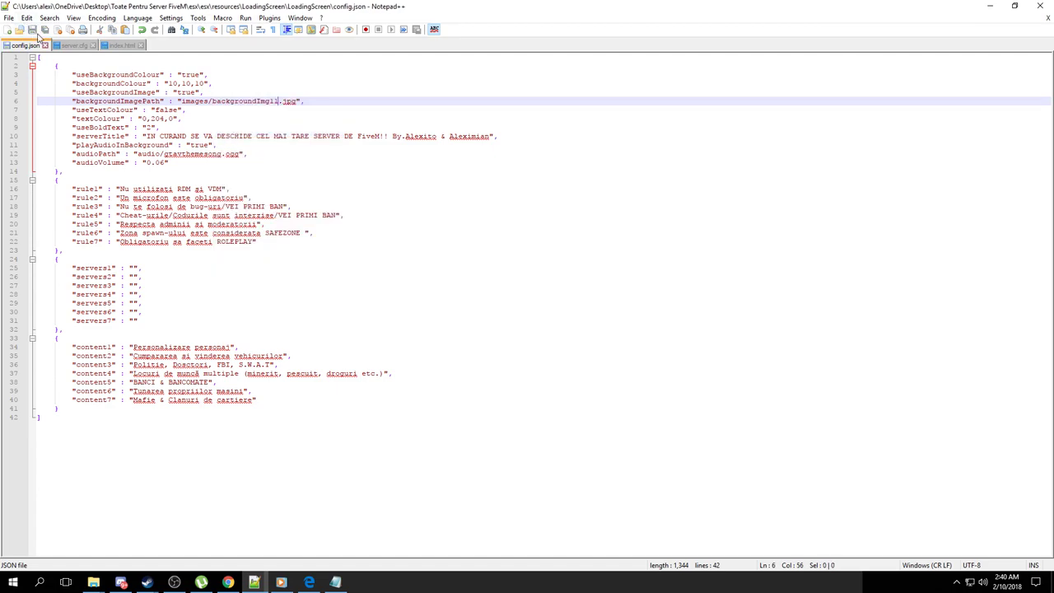
# Switch to Microsoft Edge, reload the loading screen's index.html to check the new background and heading, and minimize the browser
pyautogui.click(309, 583)
pyautogui.press('F5')
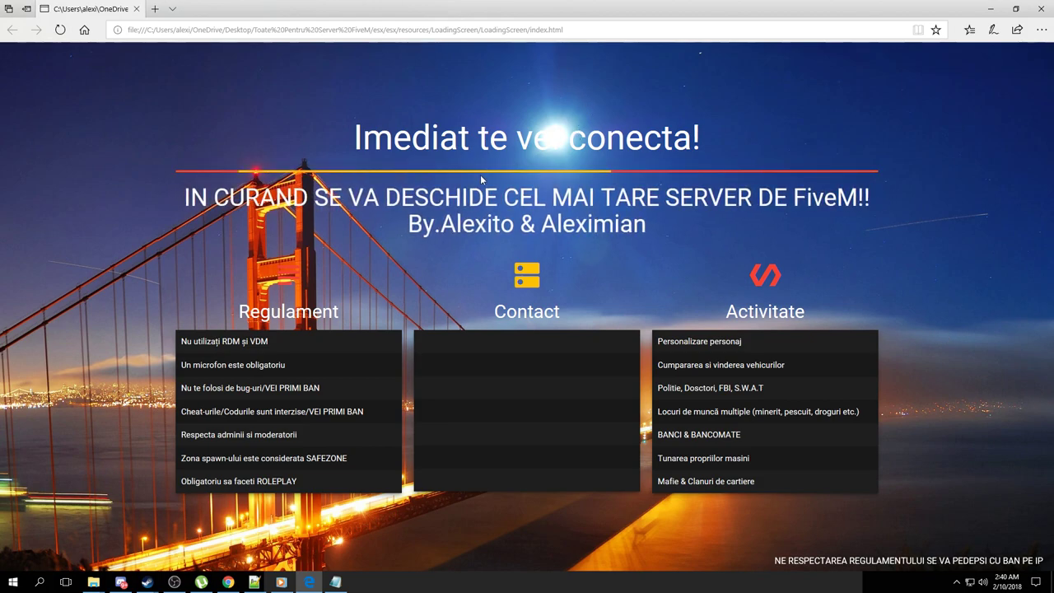
pyautogui.moveTo(517, 138); pyautogui.dragTo(645, 140)
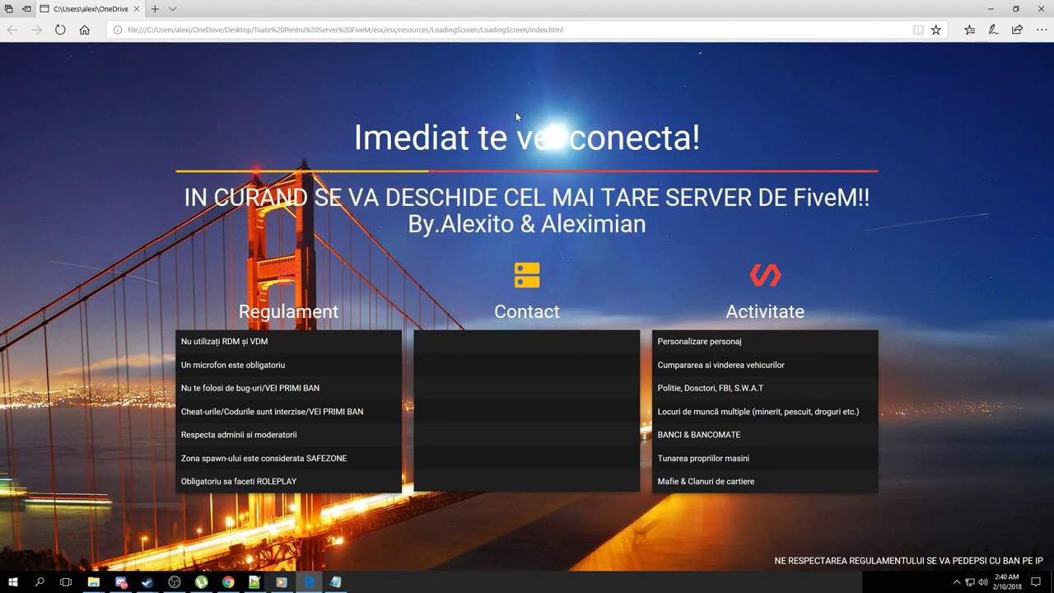
pyautogui.click(990, 12)
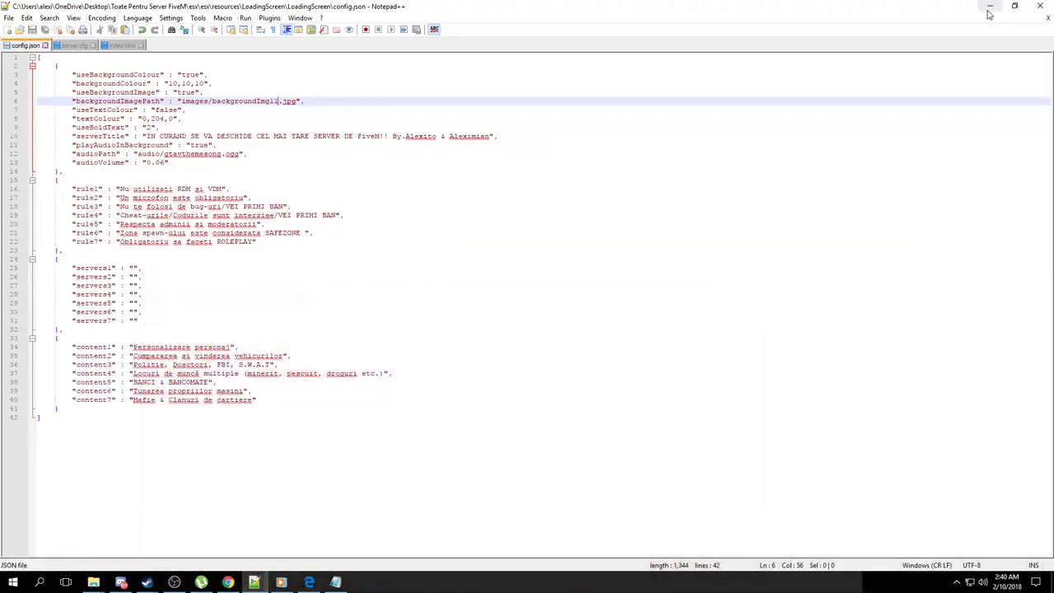
# Launch Adobe Photoshop CS6 and minimize the other open windows to get to it
pyautogui.moveTo(307, 583)
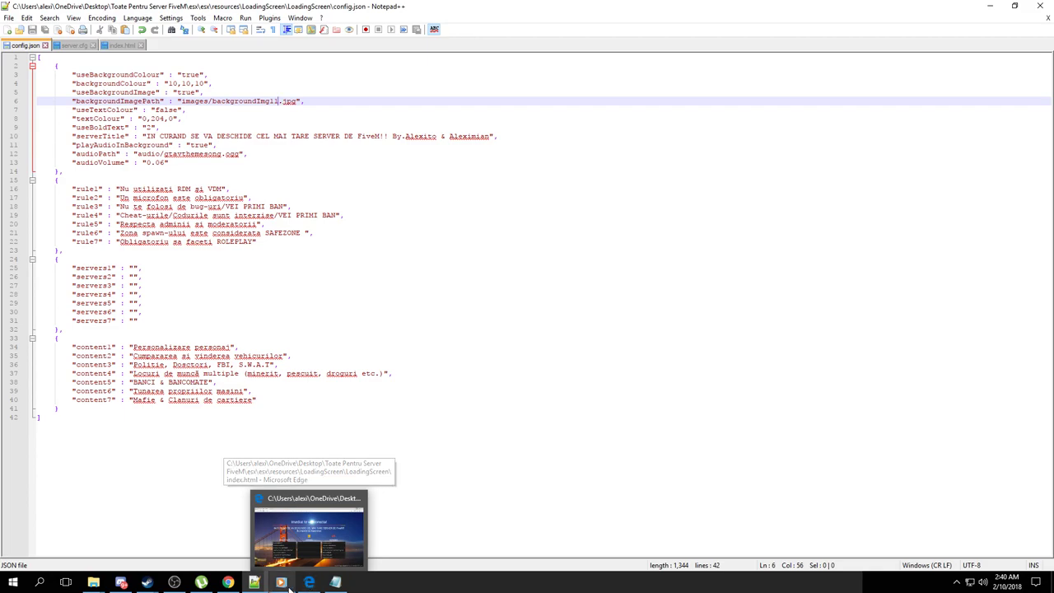
pyautogui.click(42, 582)
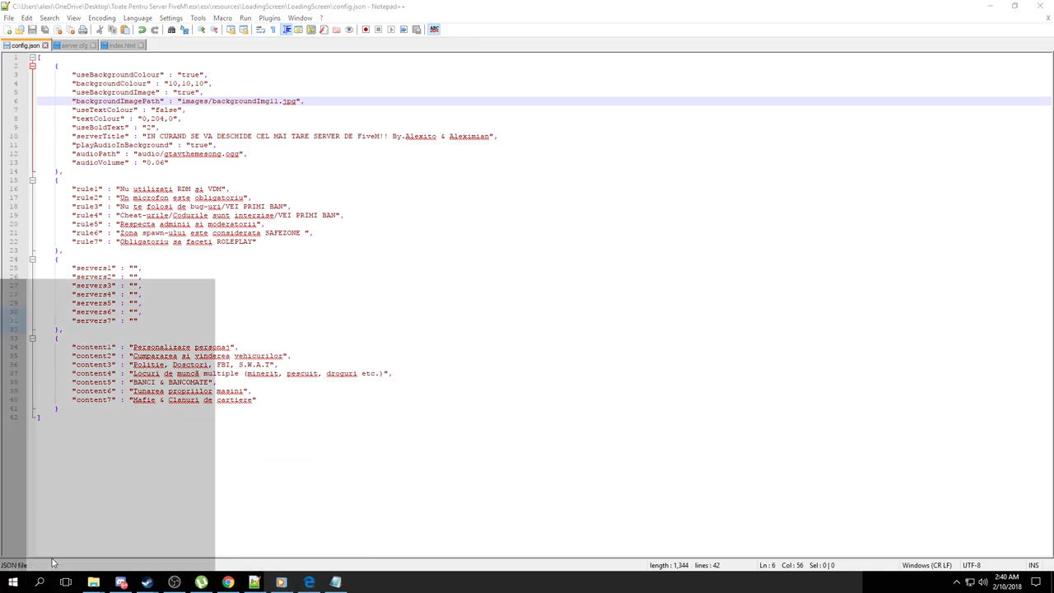
pyautogui.write('photo')
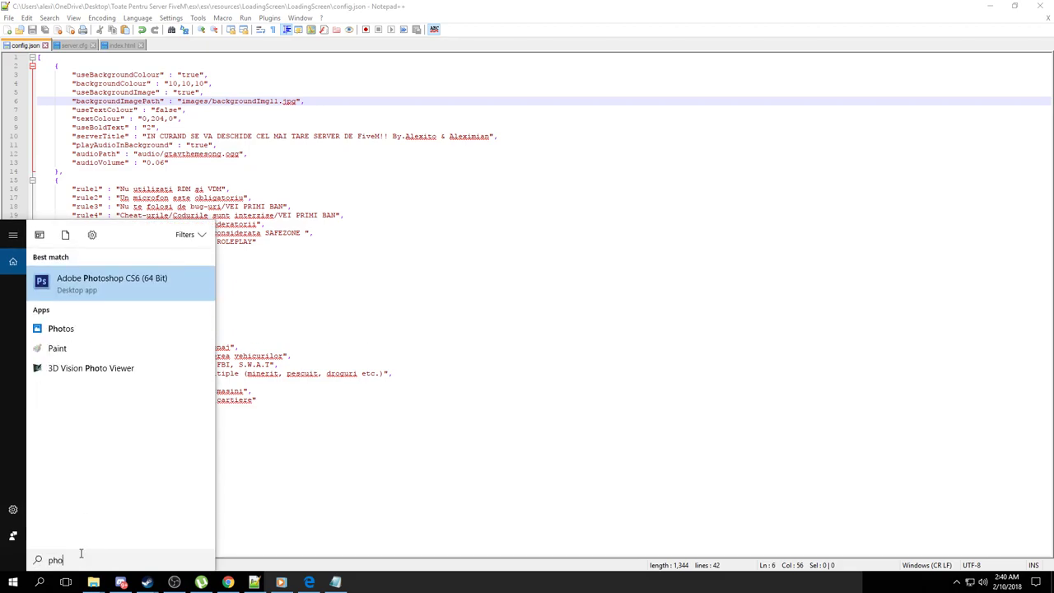
pyautogui.click(164, 285)
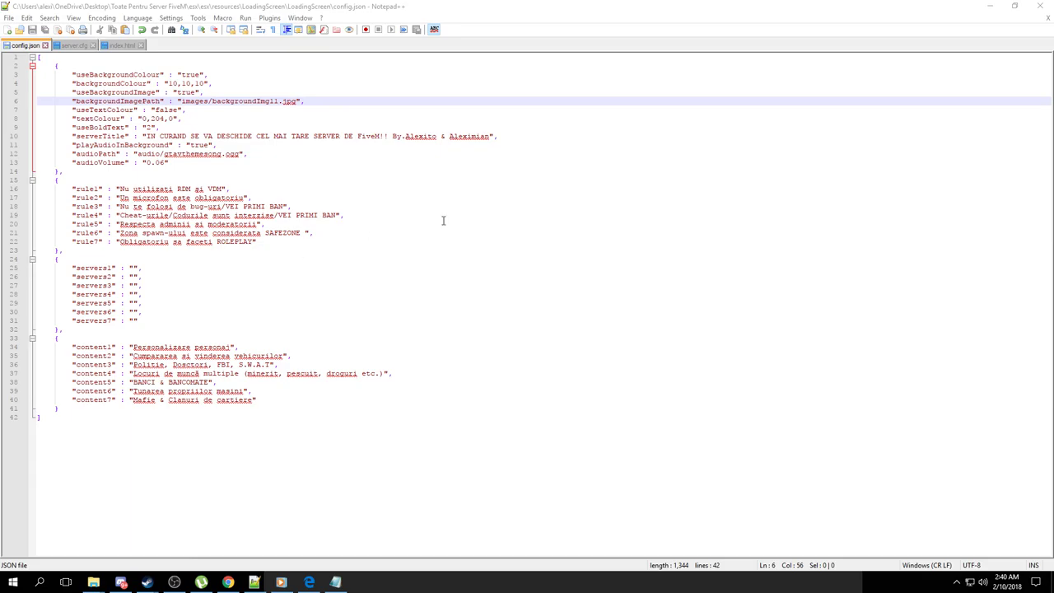
pyautogui.click(990, 6)
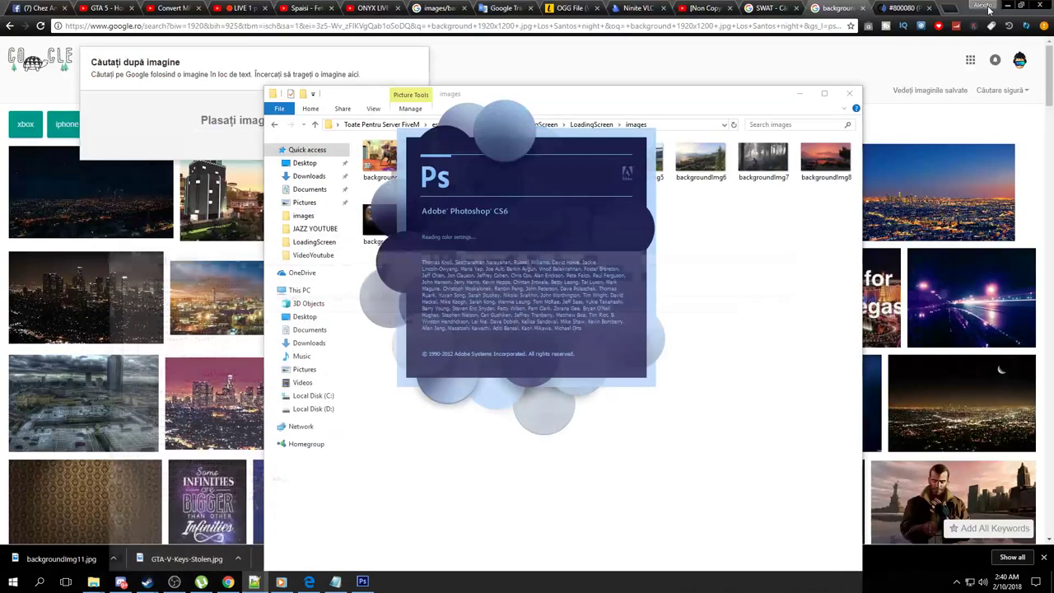
pyautogui.scroll(-10, 990, 8)
pyautogui.click(1010, 6)
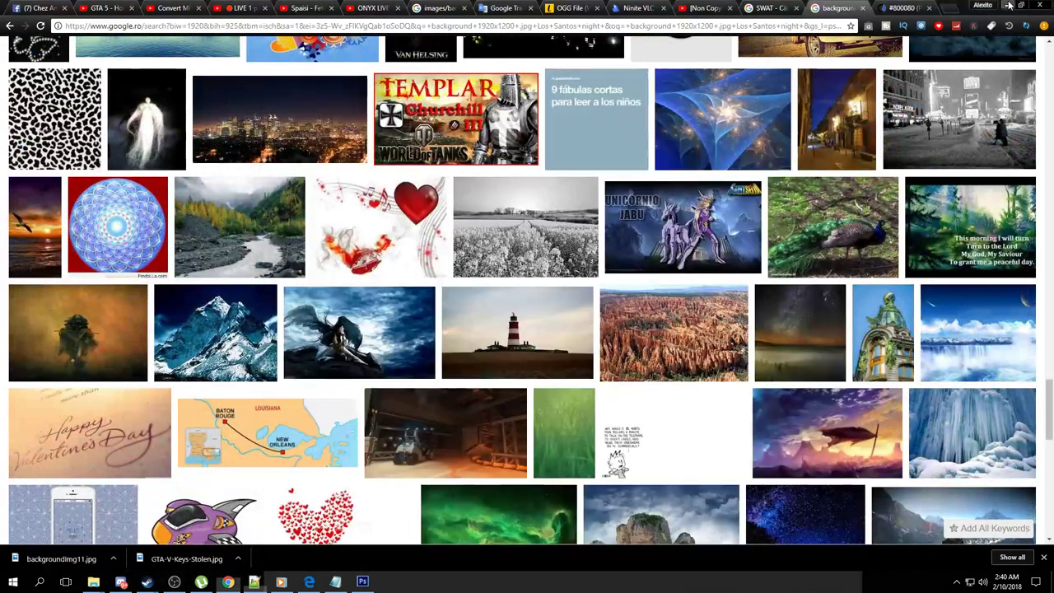
pyautogui.click(1009, 6)
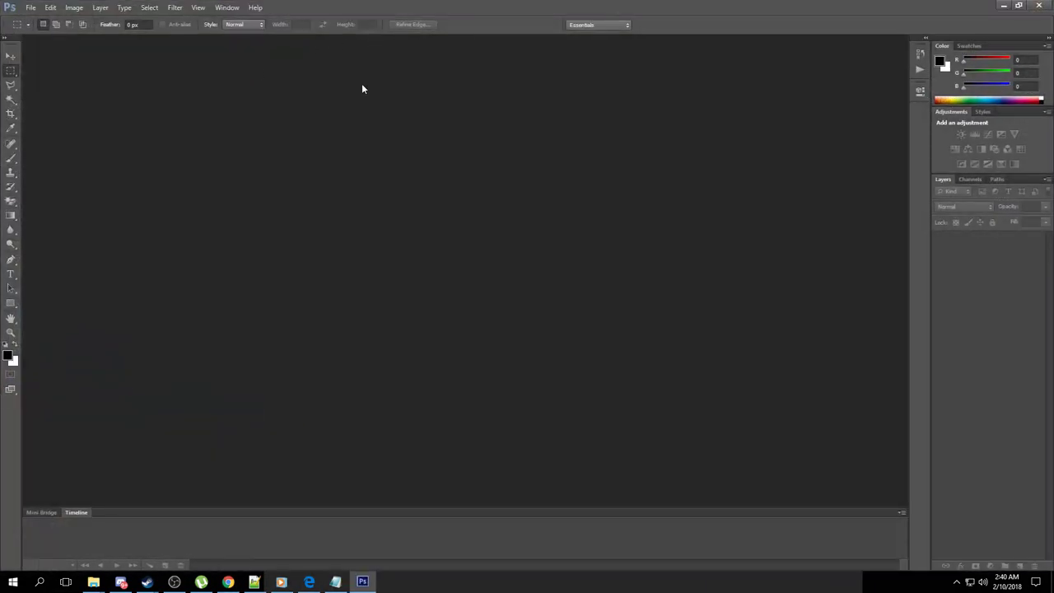
# Open backgroundImg11.jpg from the LoadingScreen images folder in Photoshop and convert its locked background into an editable layer
pyautogui.click(12, 56)
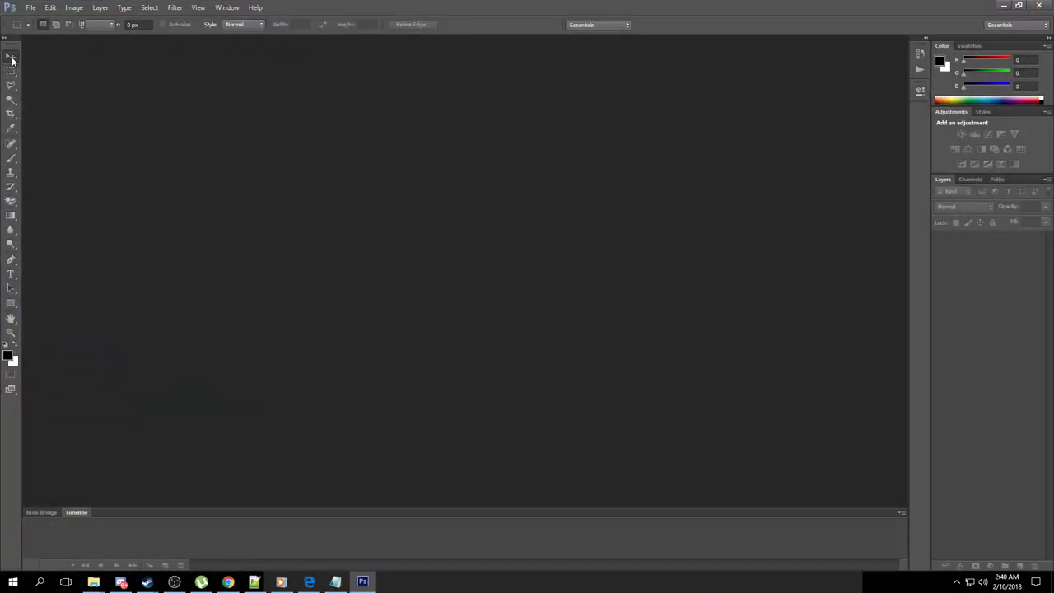
pyautogui.click(228, 582)
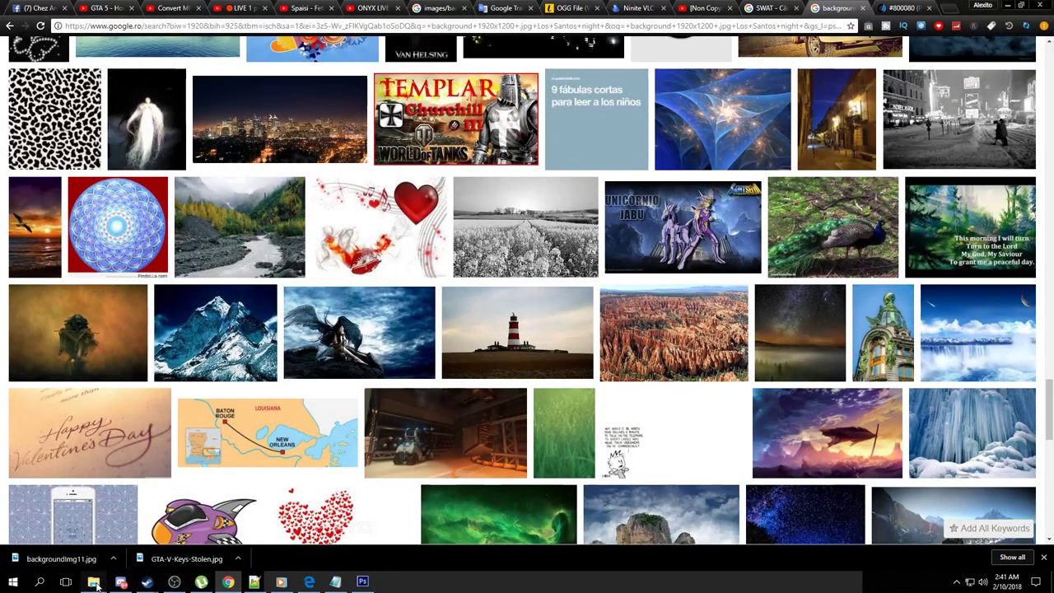
pyautogui.moveTo(96, 584)
pyautogui.click(40, 527)
pyautogui.moveTo(512, 231); pyautogui.dragTo(323, 291)
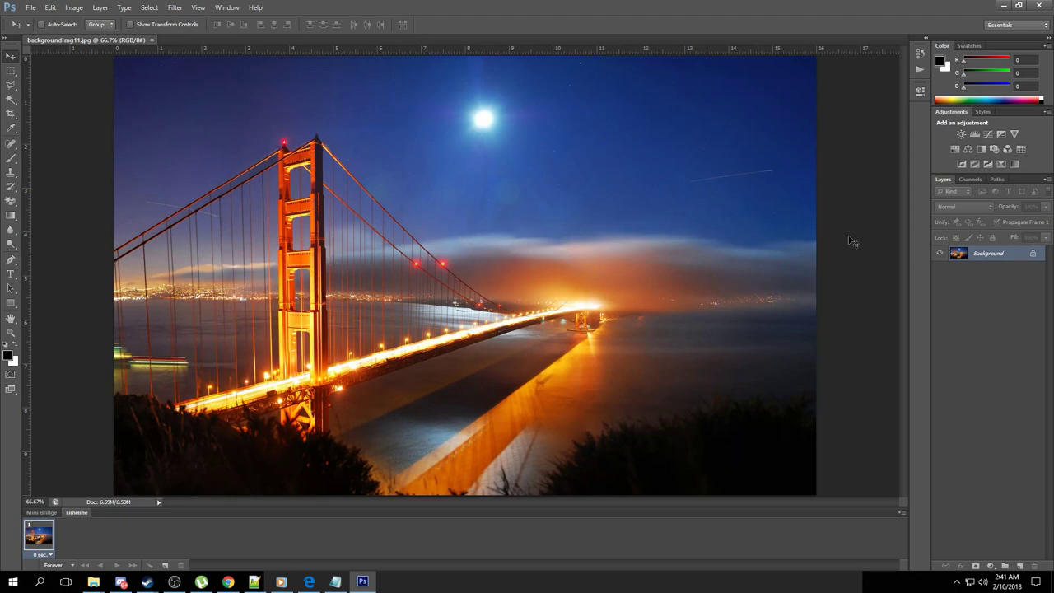
pyautogui.doubleClick(1017, 256)
pyautogui.click(618, 181)
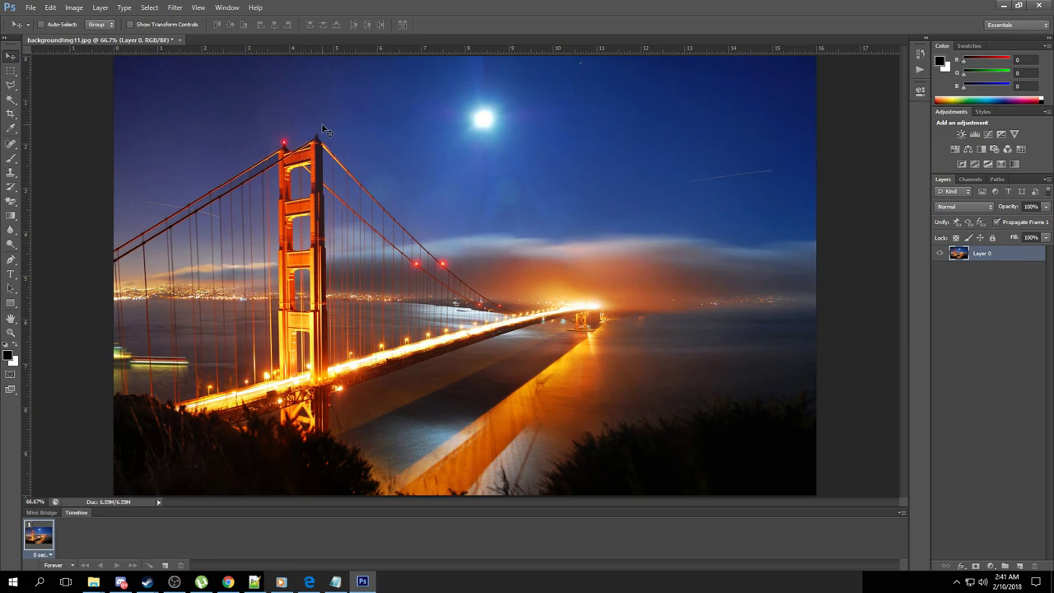
# Copy a small rectangle of blue sky beside the moon and paste it onto a new layer
pyautogui.click(10, 72)
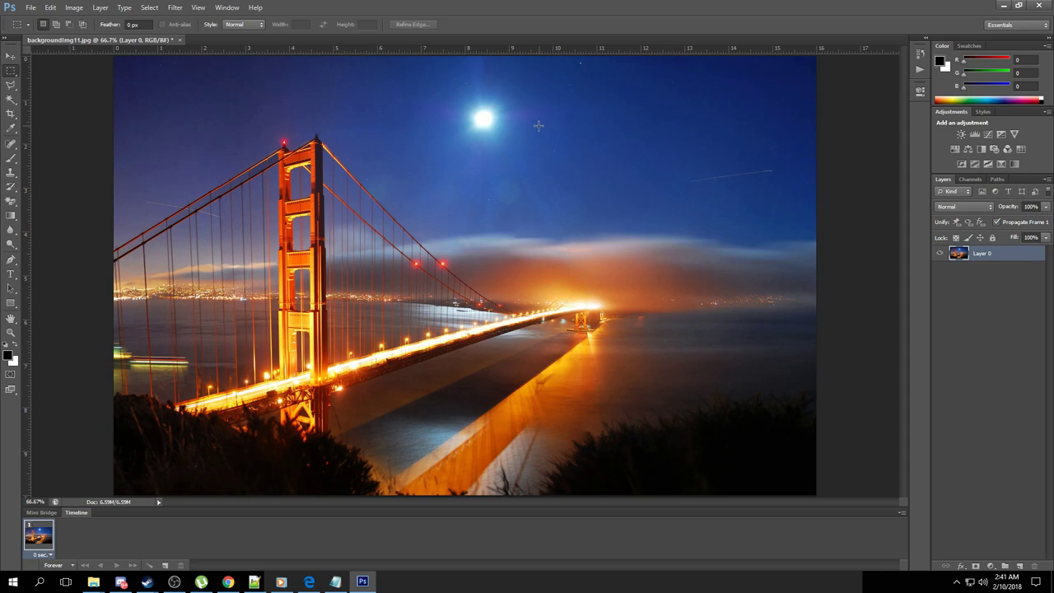
pyautogui.moveTo(535, 125); pyautogui.dragTo(595, 160)
pyautogui.hotkey('ctrl', 'd')
pyautogui.hotkey('ctrl', 'v')
pyautogui.click(11, 55)
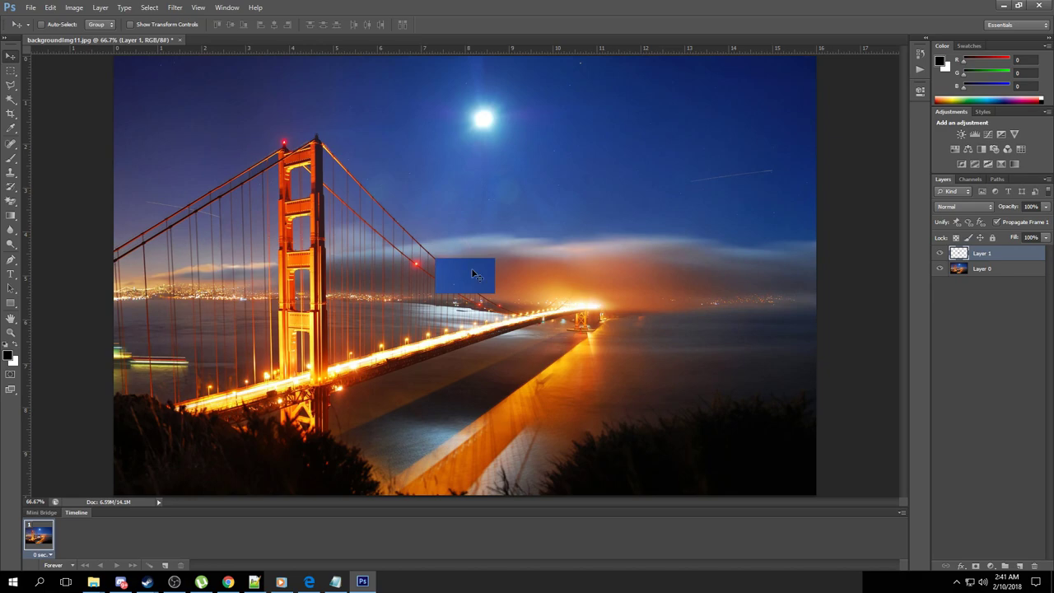
# Move the pasted sky patch over the moon and enlarge it to about 161% to cover it
pyautogui.moveTo(472, 273); pyautogui.dragTo(506, 128)
pyautogui.hotkey('ctrl', 't')
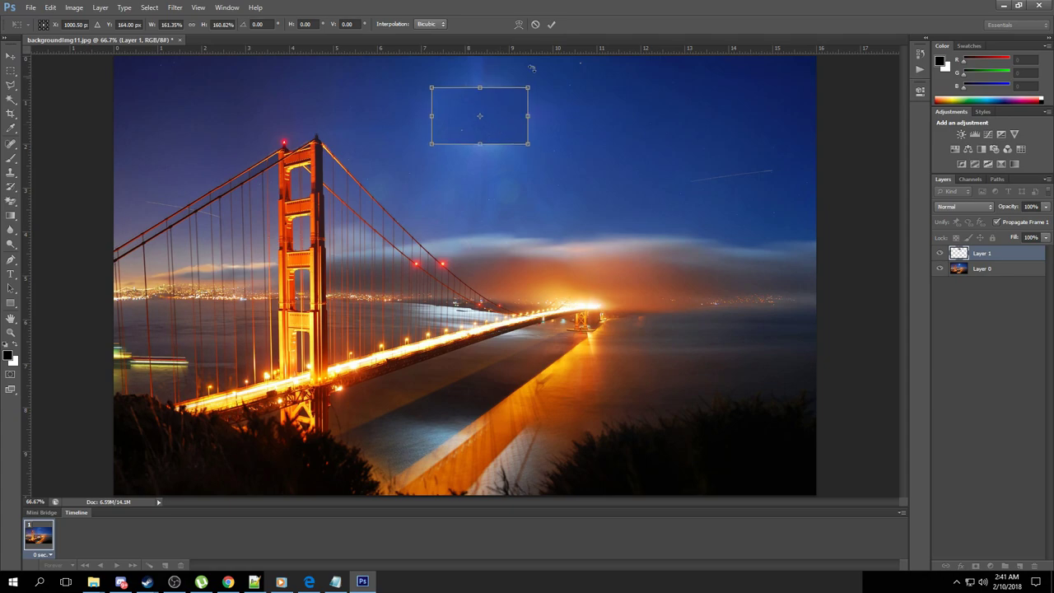
pyautogui.click(552, 25)
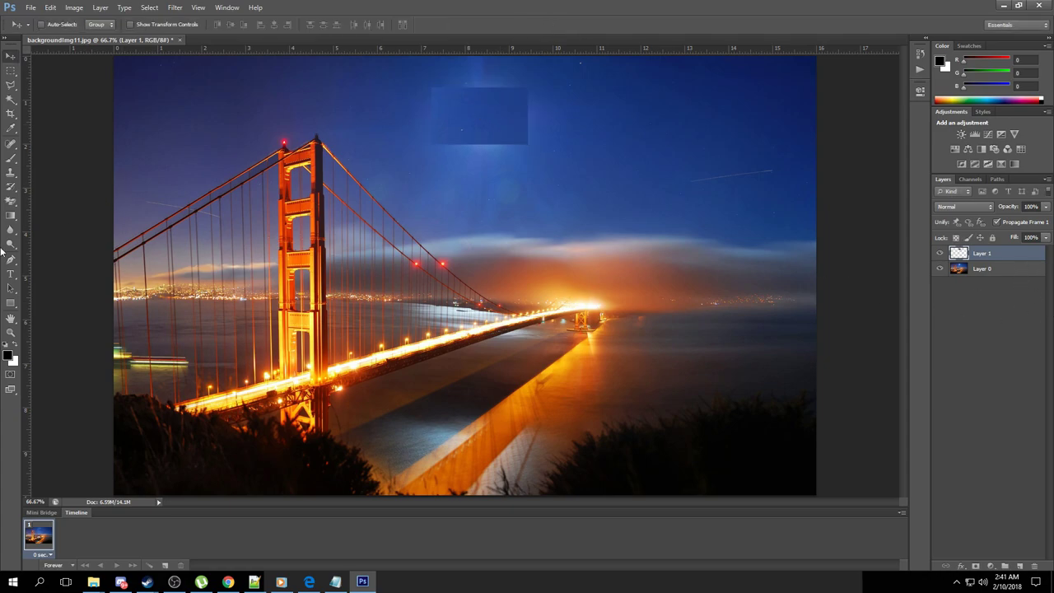
# Soften the edges of the sky patch with a 46 px Eraser at 0% hardness
pyautogui.click(8, 202)
pyautogui.click(51, 200)
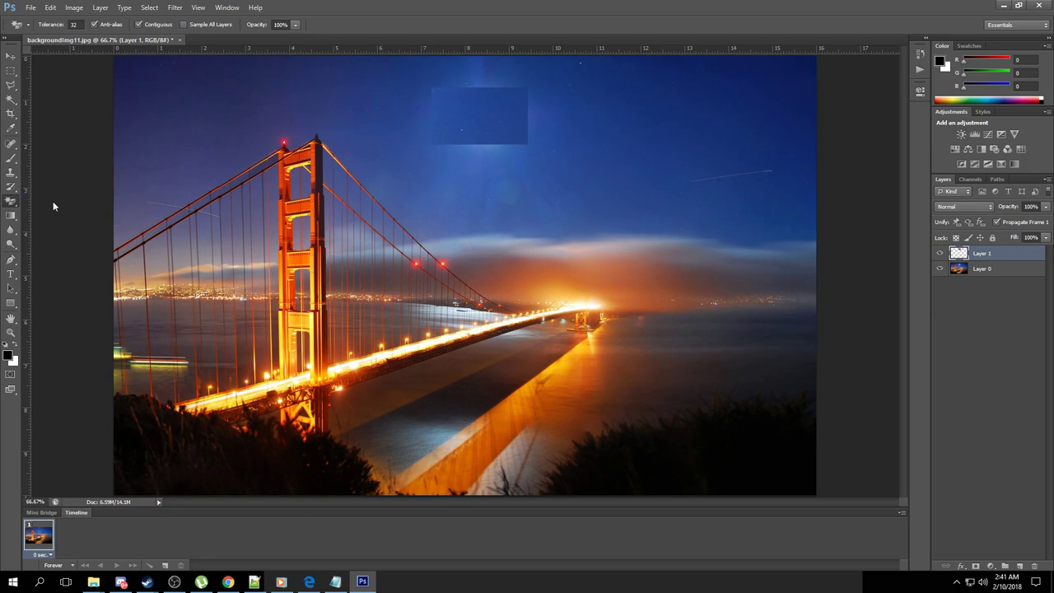
pyautogui.click(55, 26)
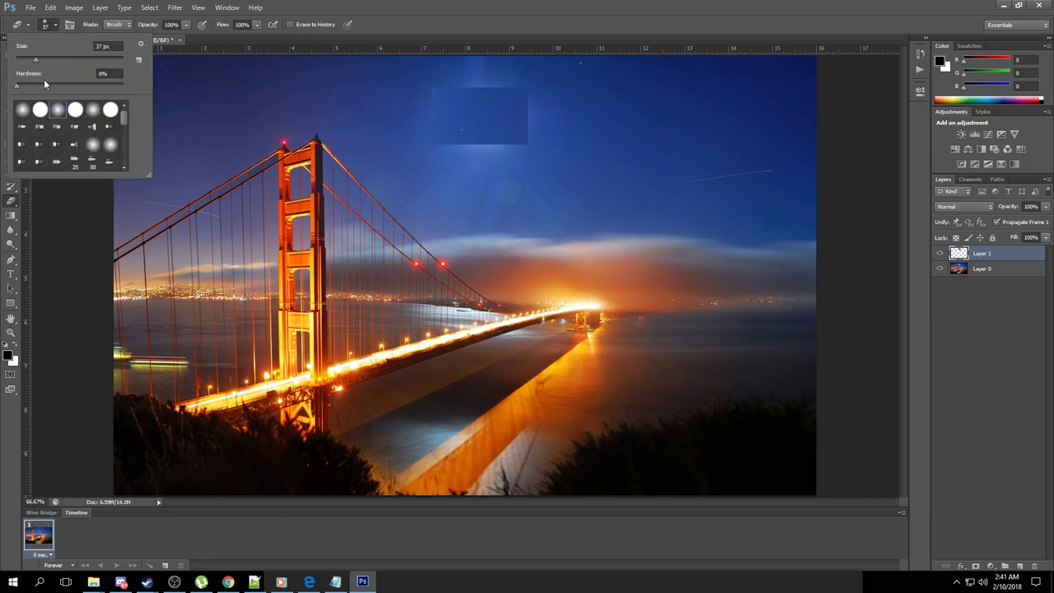
pyautogui.click(42, 61)
pyautogui.click(692, 26)
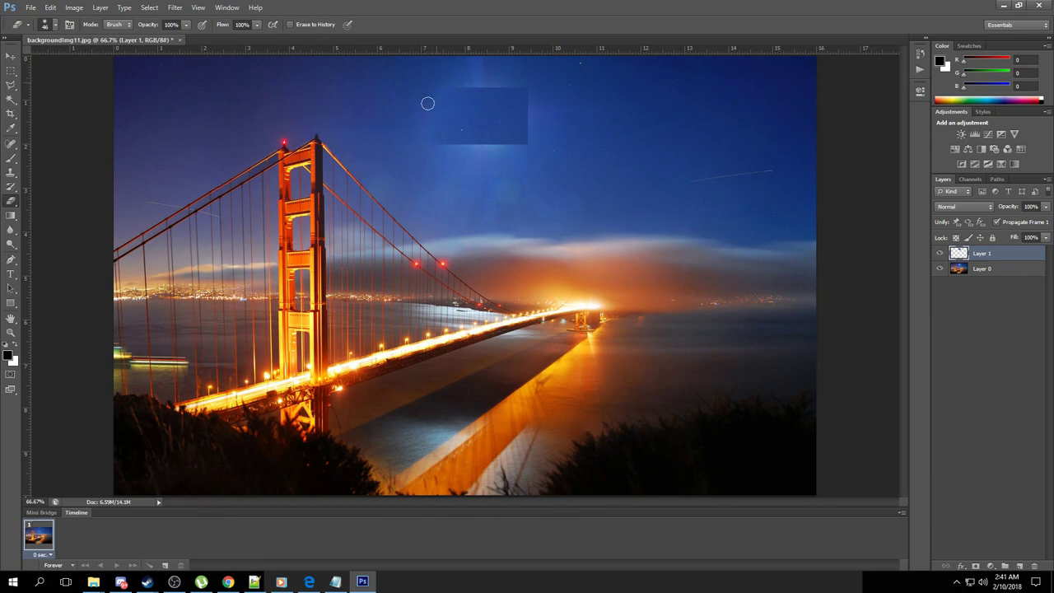
pyautogui.moveTo(432, 123)
pyautogui.mouseDown()
pyautogui.moveTo(477, 149)
pyautogui.moveTo(454, 146)
pyautogui.moveTo(536, 139)
pyautogui.moveTo(510, 76)
pyautogui.mouseUp()
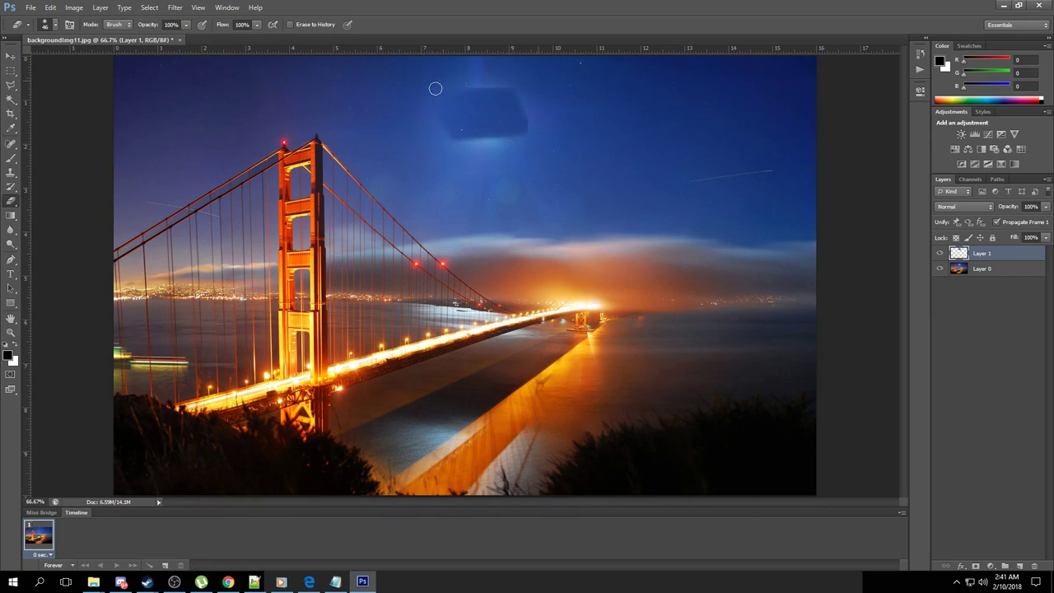
pyautogui.moveTo(435, 88); pyautogui.dragTo(554, 89)
pyautogui.moveTo(534, 153); pyautogui.dragTo(448, 140)
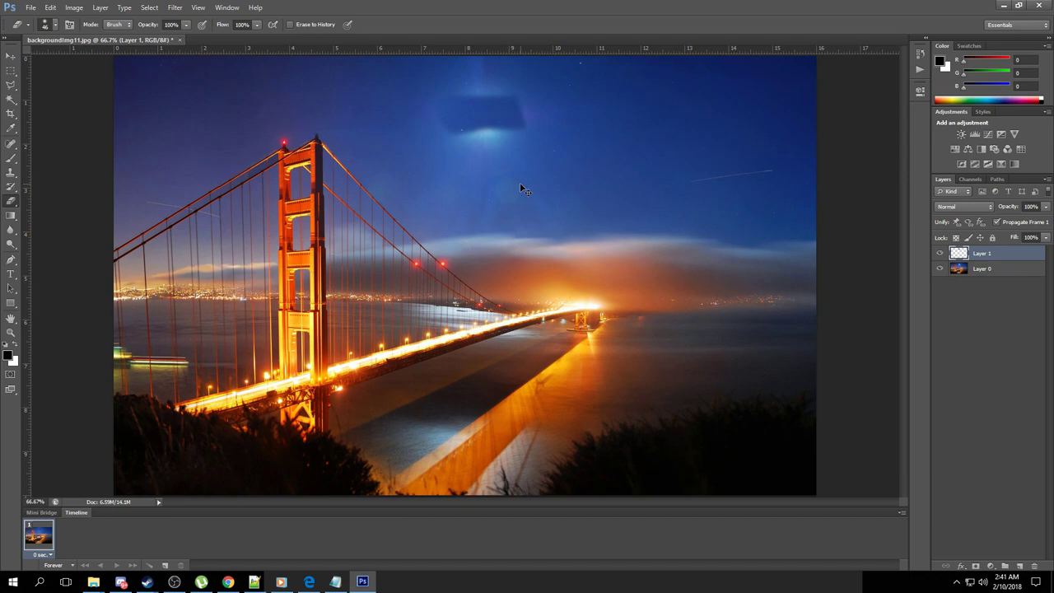
# Hide the layer that holds the pasted sky patch
pyautogui.click(1019, 318)
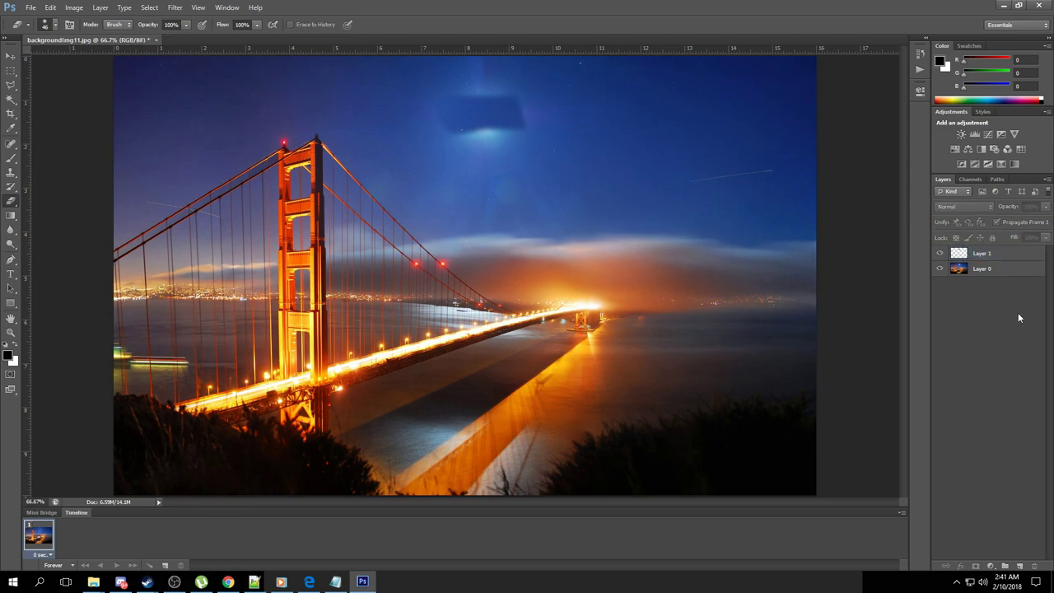
pyautogui.click(943, 253)
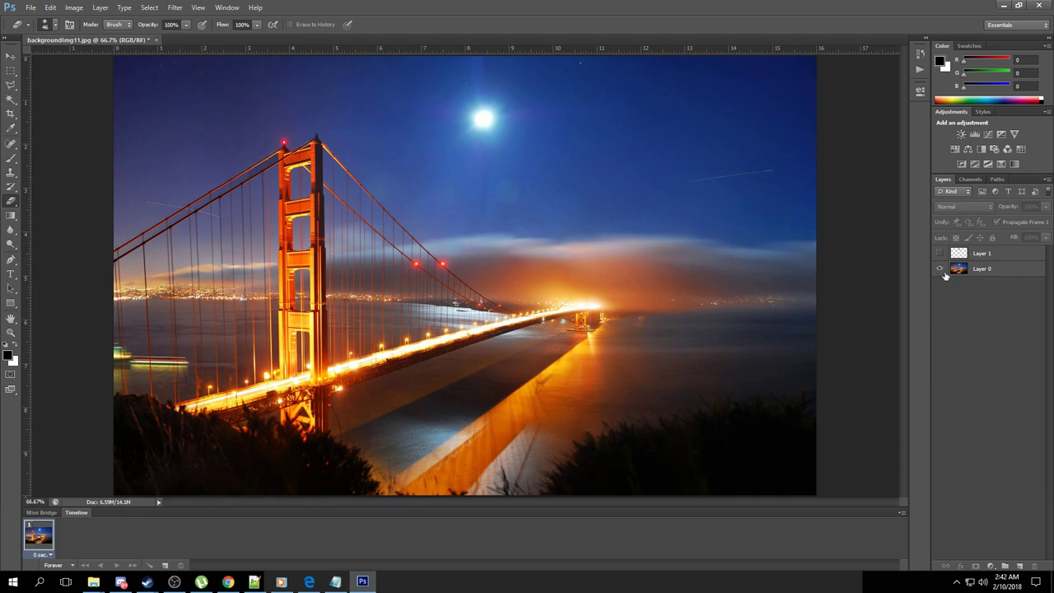
pyautogui.click(8, 57)
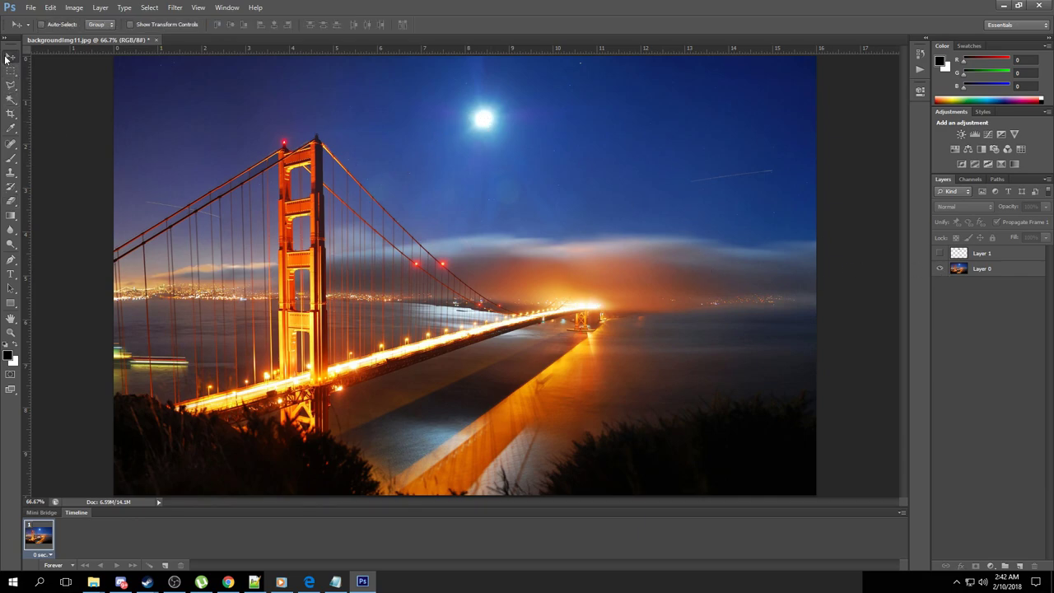
# Set the Brush foreground color to the light blue of the moon's glow, RGB 86, 152, 204, sampled from the image
pyautogui.hotkey('ctrl', '+')
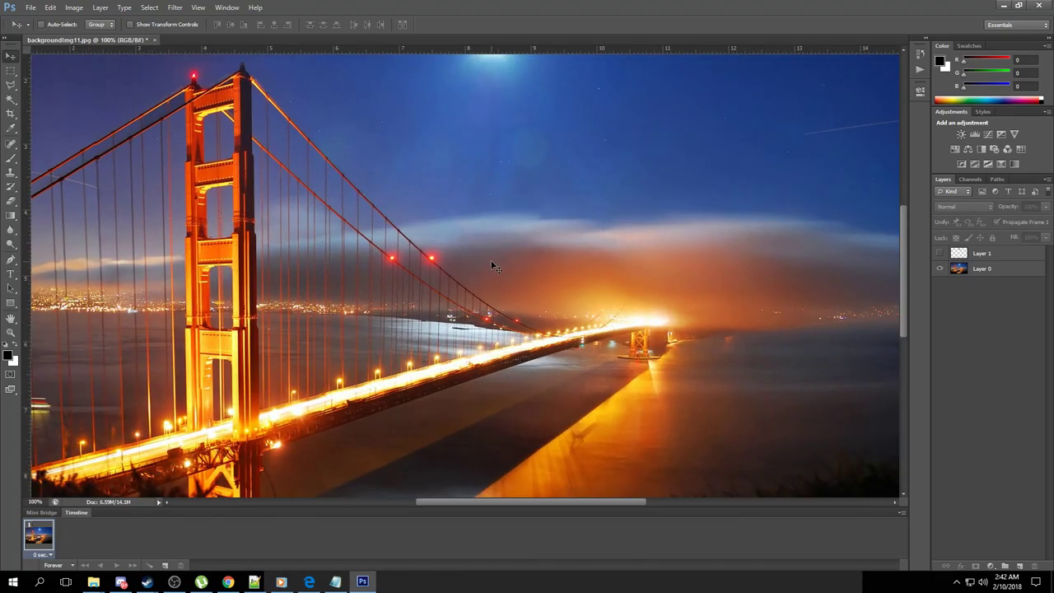
pyautogui.scroll(5, 494, 266)
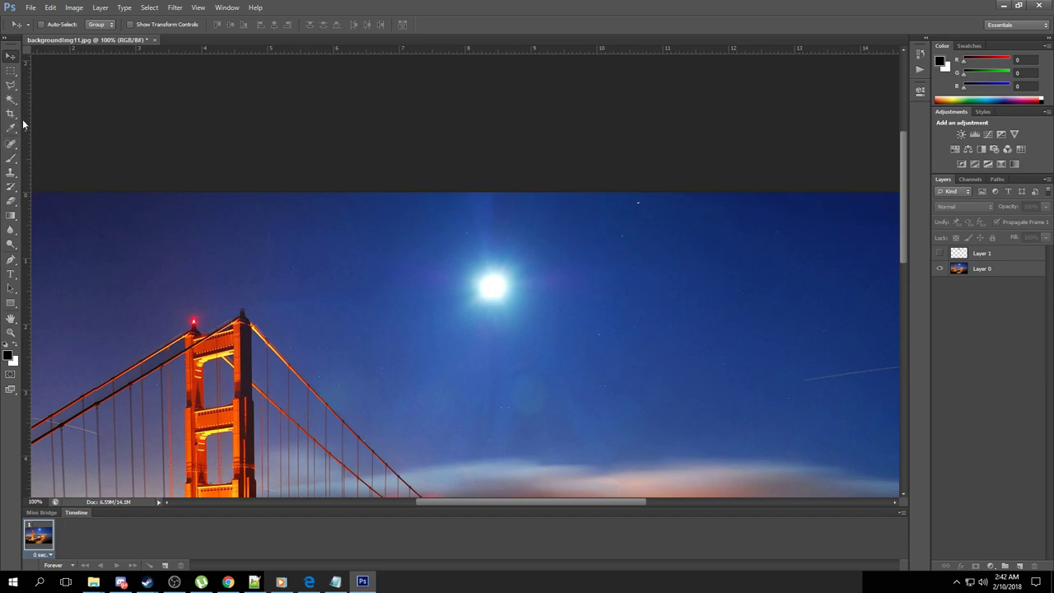
pyautogui.click(11, 158)
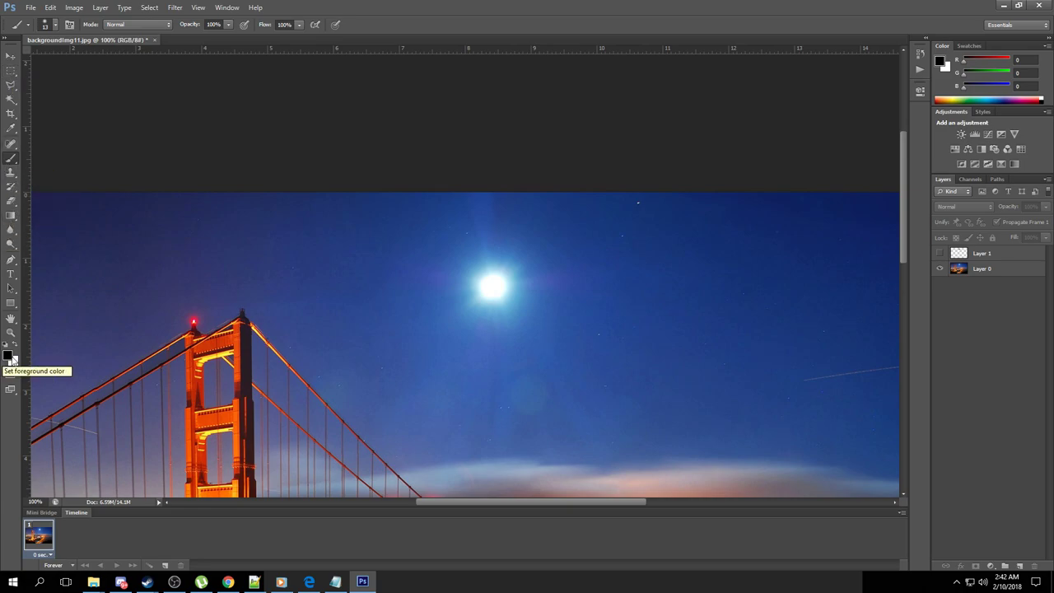
pyautogui.click(7, 358)
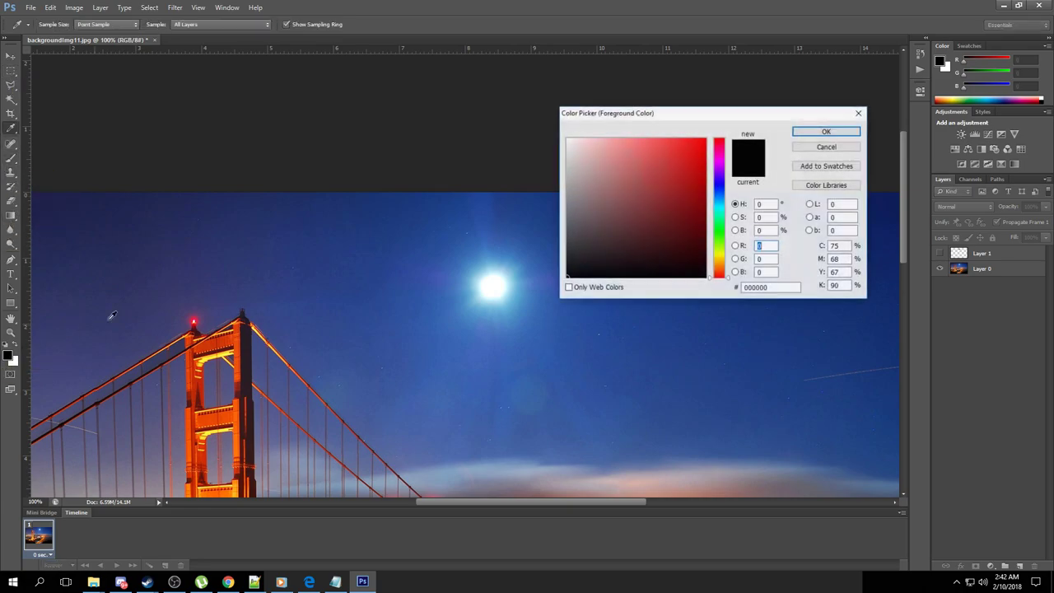
pyautogui.click(474, 264)
pyautogui.click(815, 132)
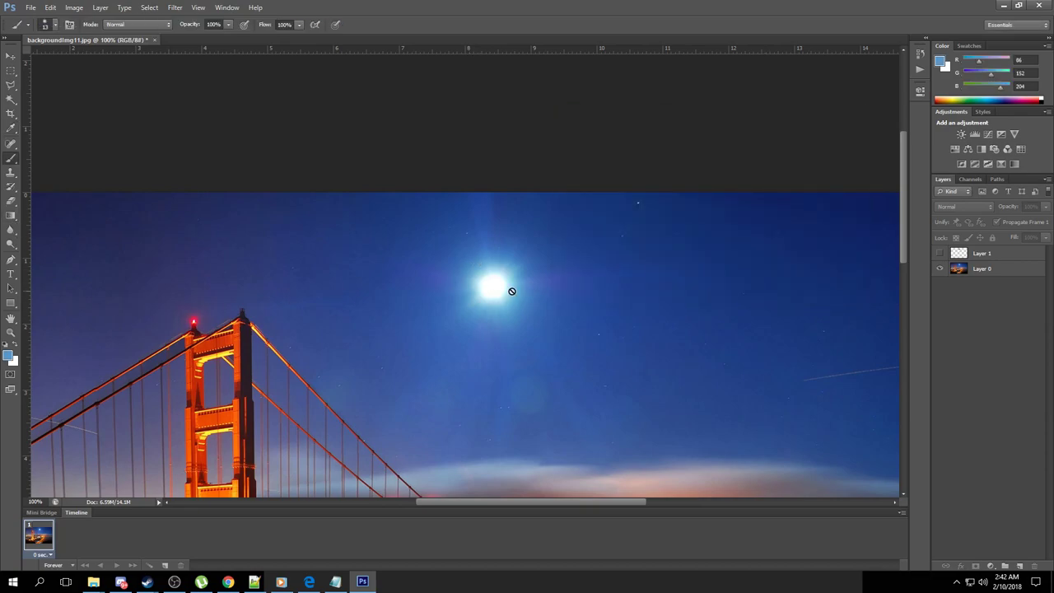
# Paint over the bright moon on Layer 0 with the light blue color, enlarging the brush to 34 px
pyautogui.click(985, 272)
pyautogui.moveTo(482, 278)
pyautogui.mouseDown()
pyautogui.moveTo(500, 270)
pyautogui.moveTo(482, 277)
pyautogui.moveTo(506, 280)
pyautogui.mouseUp()
pyautogui.click(55, 26)
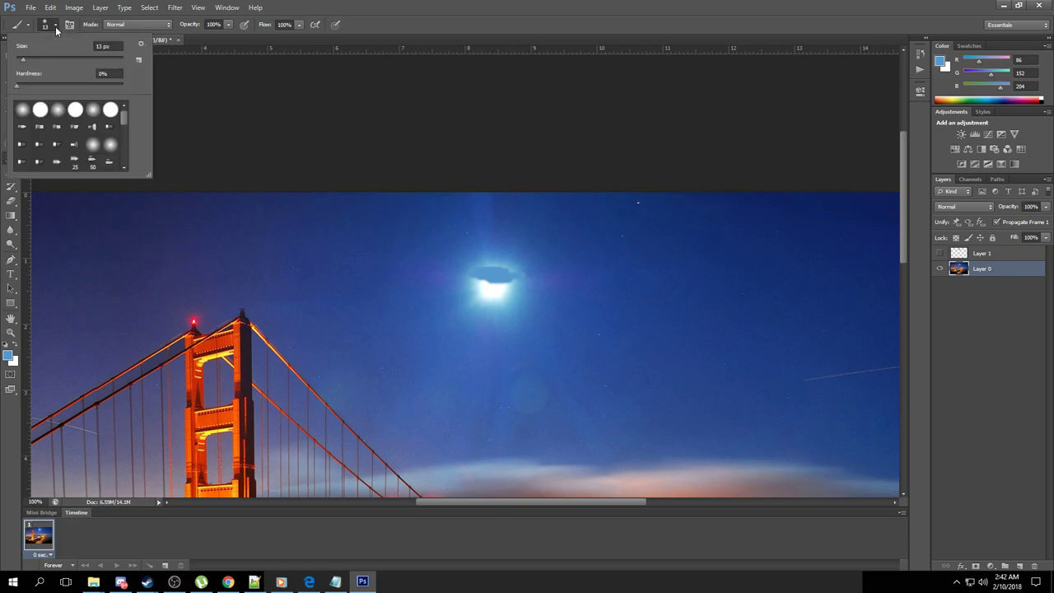
pyautogui.click(43, 59)
pyautogui.click(493, 284)
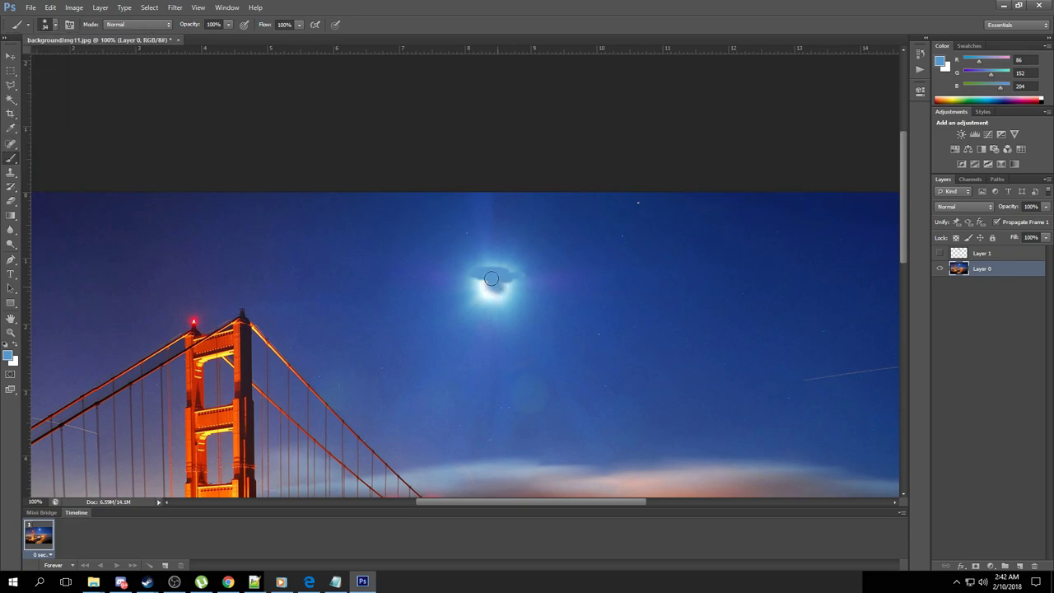
pyautogui.moveTo(497, 276)
pyautogui.mouseDown()
pyautogui.moveTo(473, 282)
pyautogui.moveTo(510, 289)
pyautogui.moveTo(491, 276)
pyautogui.moveTo(514, 273)
pyautogui.moveTo(486, 298)
pyautogui.moveTo(494, 303)
pyautogui.moveTo(471, 296)
pyautogui.moveTo(490, 287)
pyautogui.mouseUp()
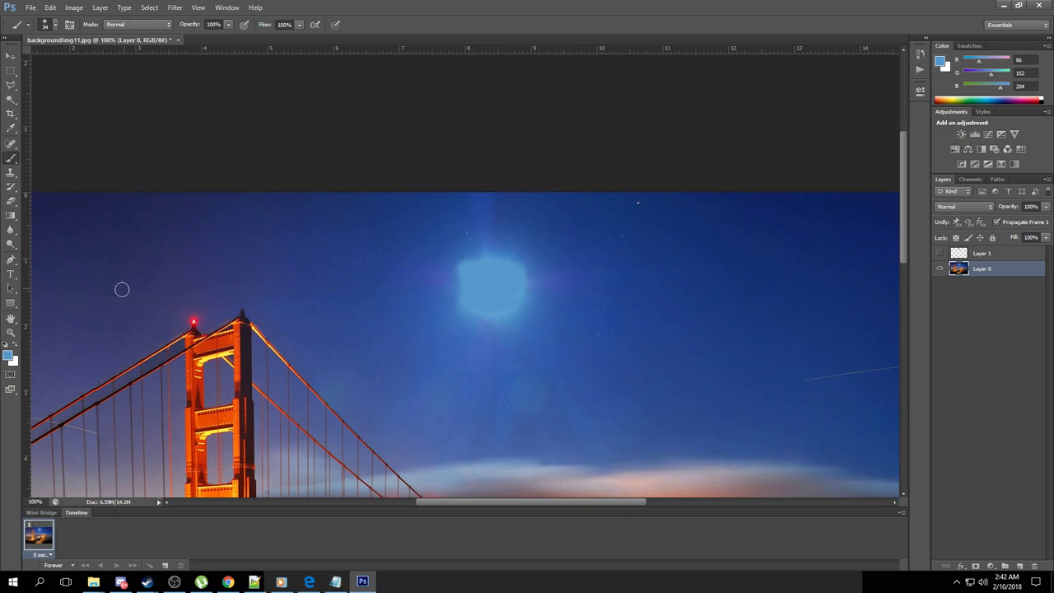
# Sample the darker blue 455fb6 beside the moon and paint it around the edge of the light blue spot
pyautogui.click(10, 354)
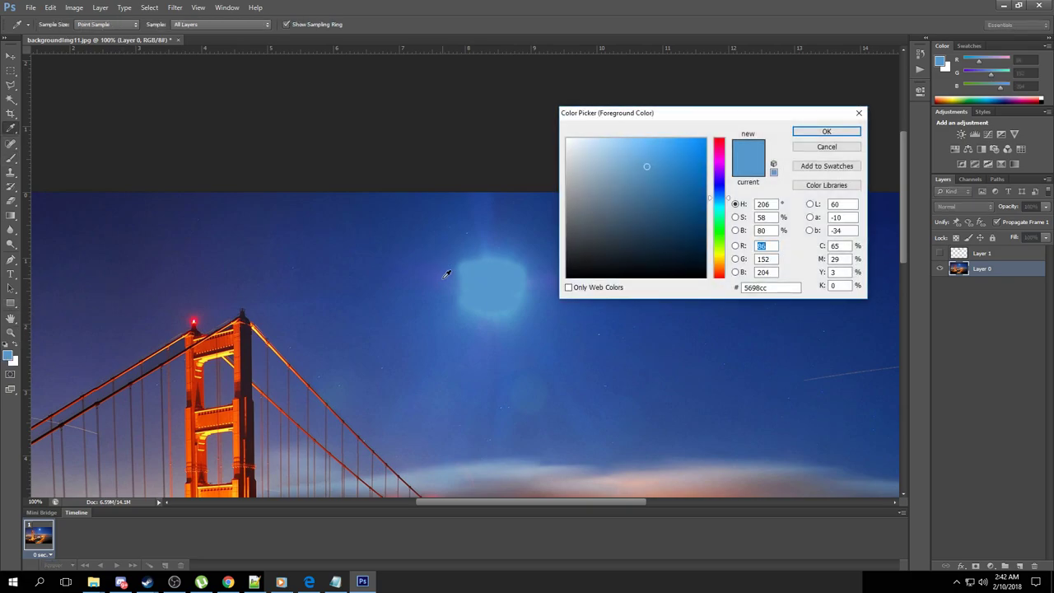
pyautogui.click(445, 274)
pyautogui.click(823, 132)
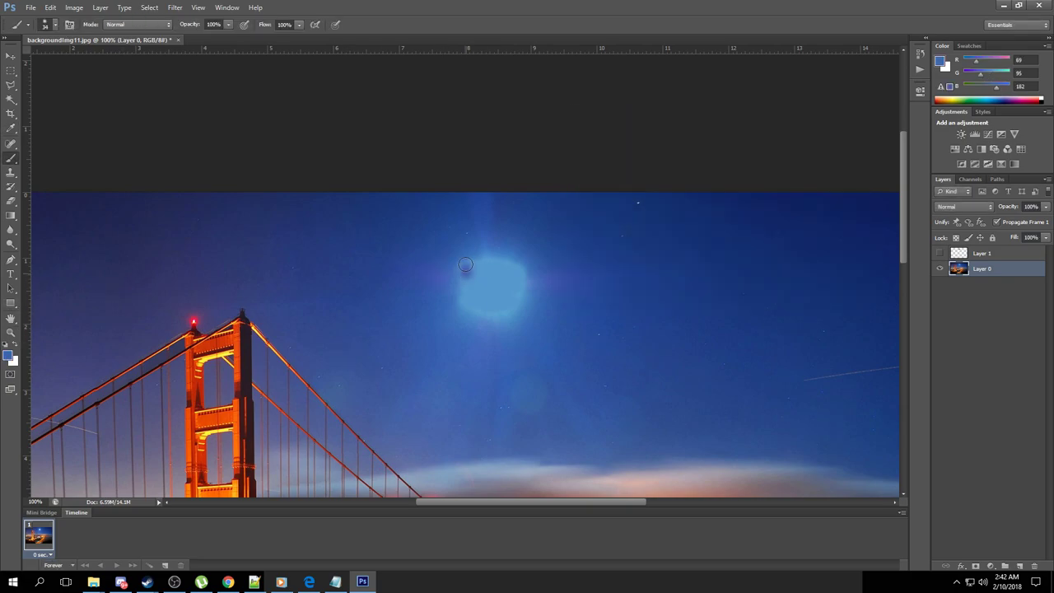
pyautogui.moveTo(465, 264)
pyautogui.mouseDown()
pyautogui.moveTo(451, 288)
pyautogui.moveTo(467, 307)
pyautogui.moveTo(509, 314)
pyautogui.moveTo(519, 275)
pyautogui.moveTo(471, 264)
pyautogui.moveTo(522, 264)
pyautogui.moveTo(545, 279)
pyautogui.mouseUp()
# Sample the darker blue 284b9c from the sky near the moon and paint it over the upper edge of the painted spot
pyautogui.click(10, 357)
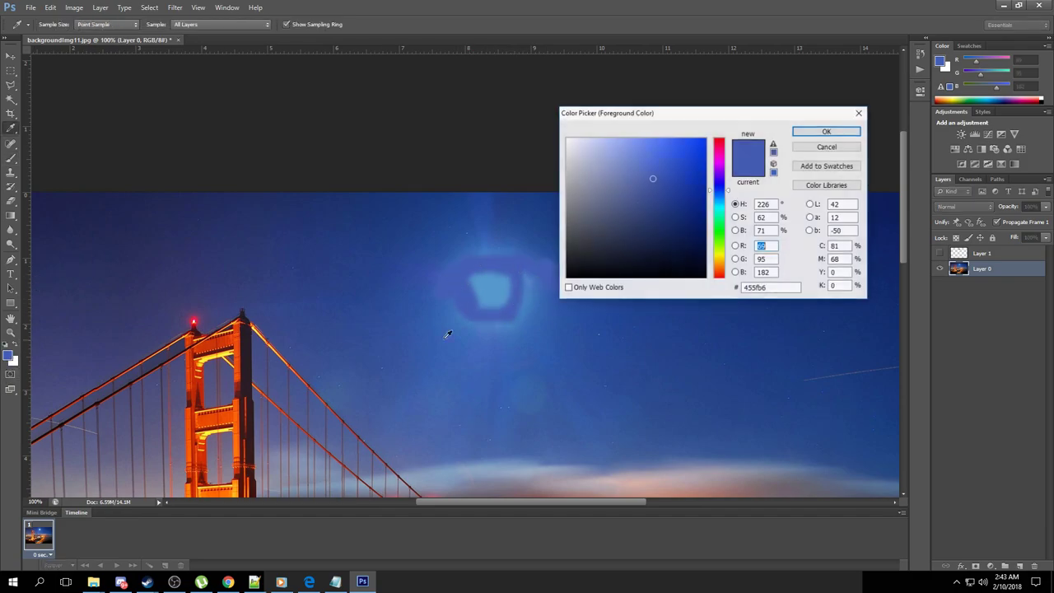
pyautogui.click(439, 238)
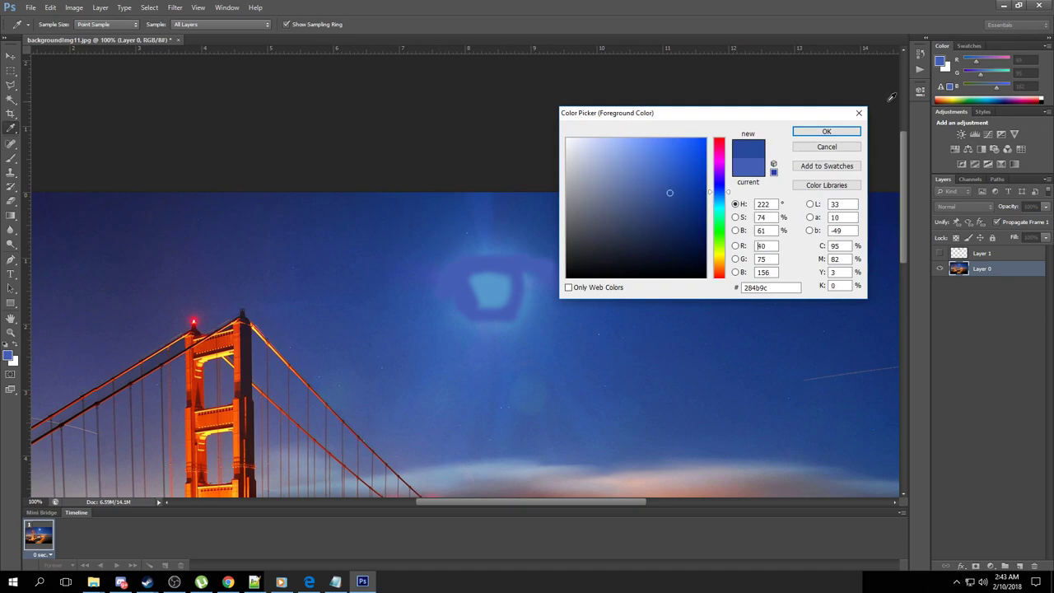
pyautogui.click(845, 132)
pyautogui.moveTo(515, 263)
pyautogui.mouseDown()
pyautogui.moveTo(489, 265)
pyautogui.moveTo(504, 267)
pyautogui.moveTo(466, 285)
pyautogui.moveTo(514, 309)
pyautogui.moveTo(530, 285)
pyautogui.moveTo(519, 262)
pyautogui.moveTo(455, 264)
pyautogui.moveTo(515, 275)
pyautogui.moveTo(435, 288)
pyautogui.moveTo(493, 307)
pyautogui.moveTo(614, 297)
pyautogui.moveTo(467, 264)
pyautogui.moveTo(502, 260)
pyautogui.moveTo(428, 257)
pyautogui.mouseUp()
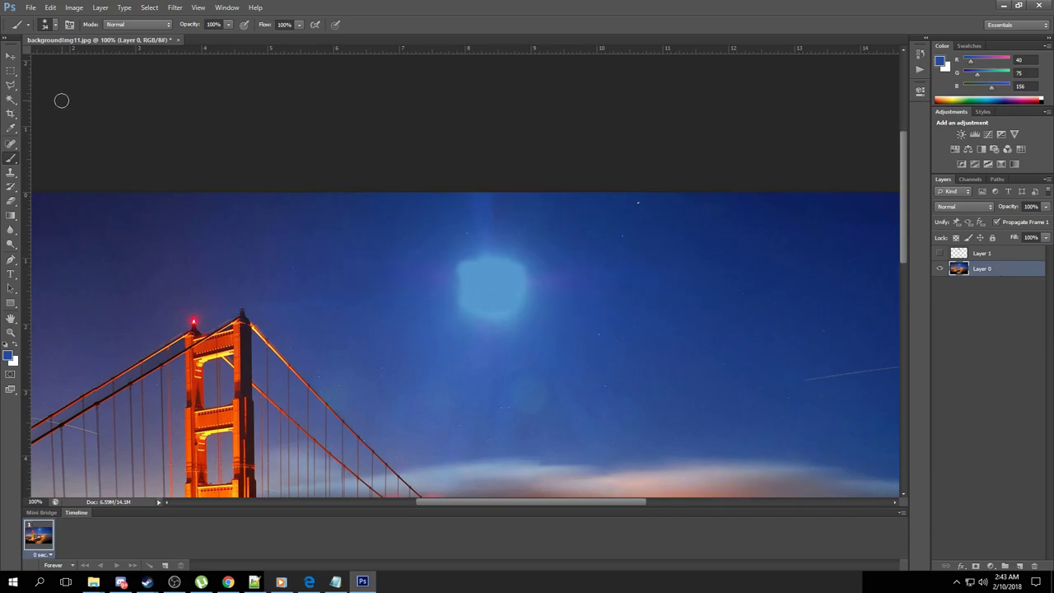
# Undo the brush strokes that cover the moon on Layer 0
pyautogui.click(11, 55)
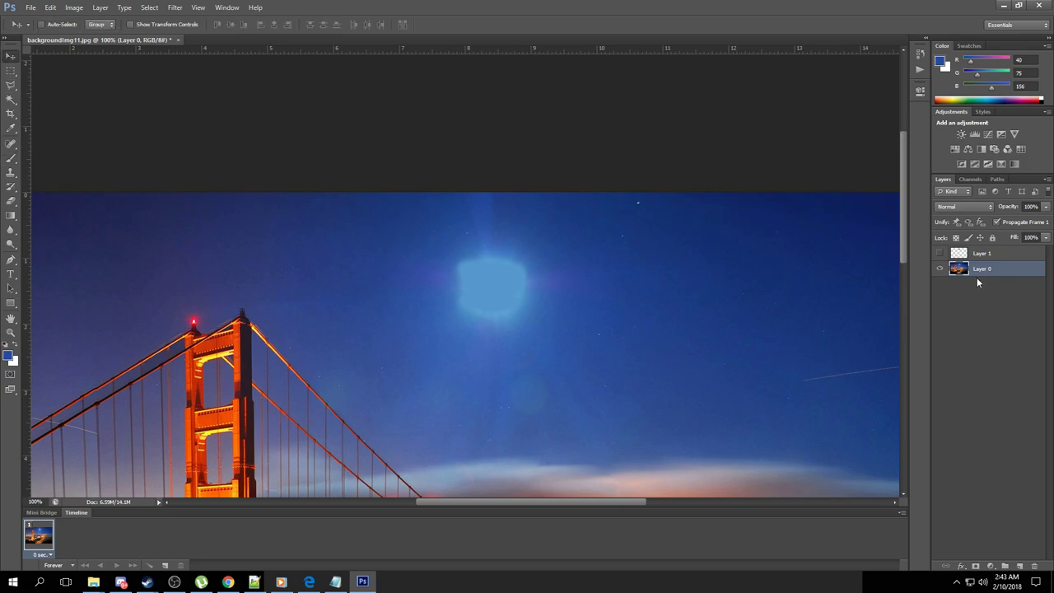
pyautogui.hotkey('ctrl', 'alt', 'z')
pyautogui.hotkey('ctrl', 'alt', 'z')
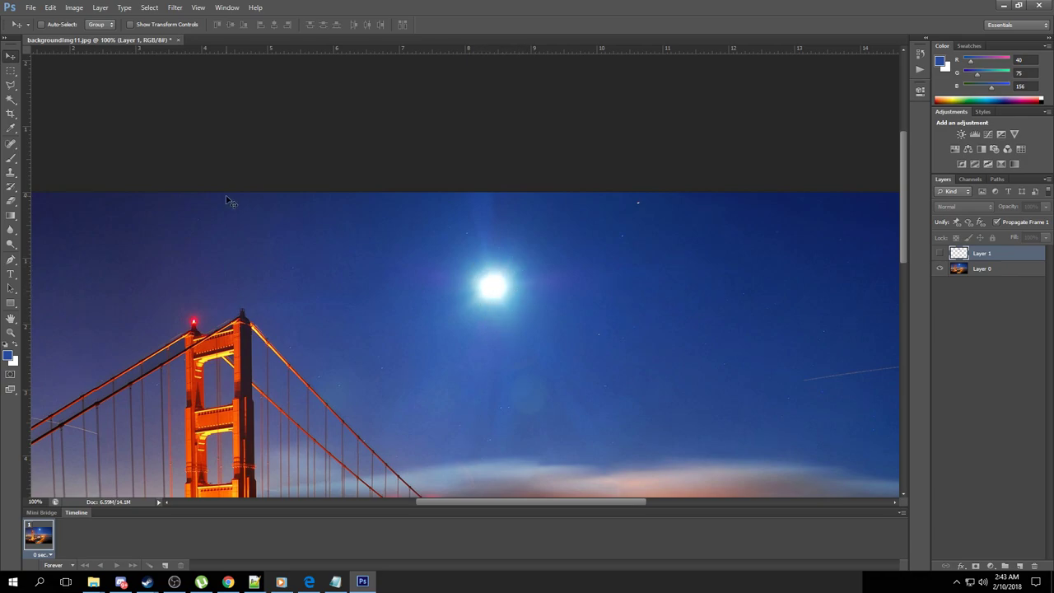
pyautogui.click(10, 85)
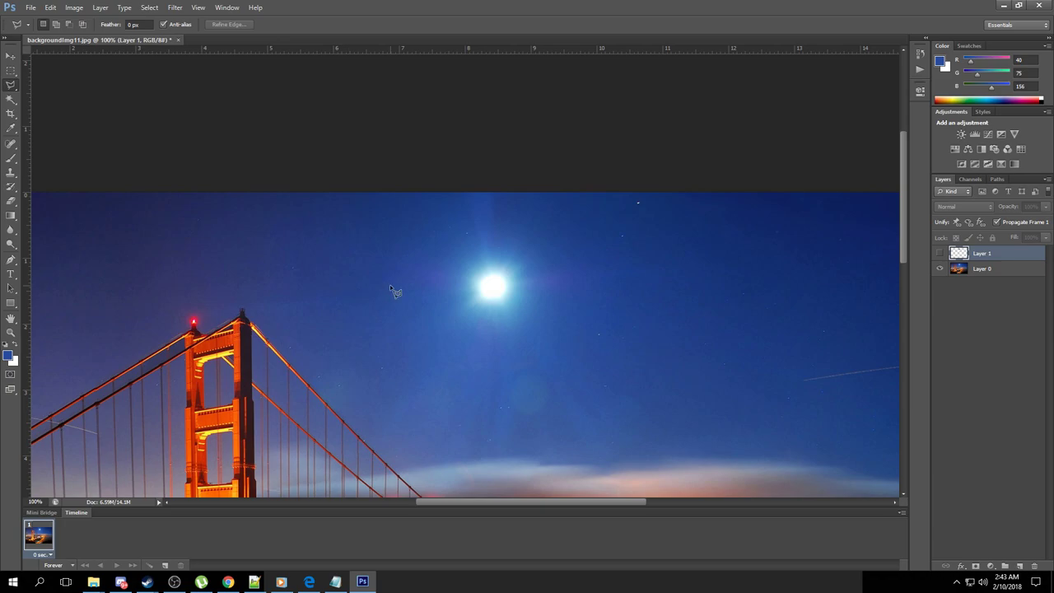
pyautogui.rightClick(10, 88)
pyautogui.click(52, 86)
pyautogui.rightClick(10, 90)
pyautogui.click(66, 93)
pyautogui.click(480, 264)
pyautogui.click(472, 304)
pyautogui.click(526, 281)
pyautogui.click(505, 258)
pyautogui.click(482, 266)
pyautogui.hotkey('ctrl', 'd')
# Outline the bright moon with a freehand Lasso selection and cut it out of Layer 0
pyautogui.rightClick(9, 86)
pyautogui.click(35, 85)
pyautogui.moveTo(465, 282)
pyautogui.mouseDown()
pyautogui.moveTo(481, 311)
pyautogui.moveTo(513, 308)
pyautogui.moveTo(514, 279)
pyautogui.moveTo(491, 269)
pyautogui.mouseUp()
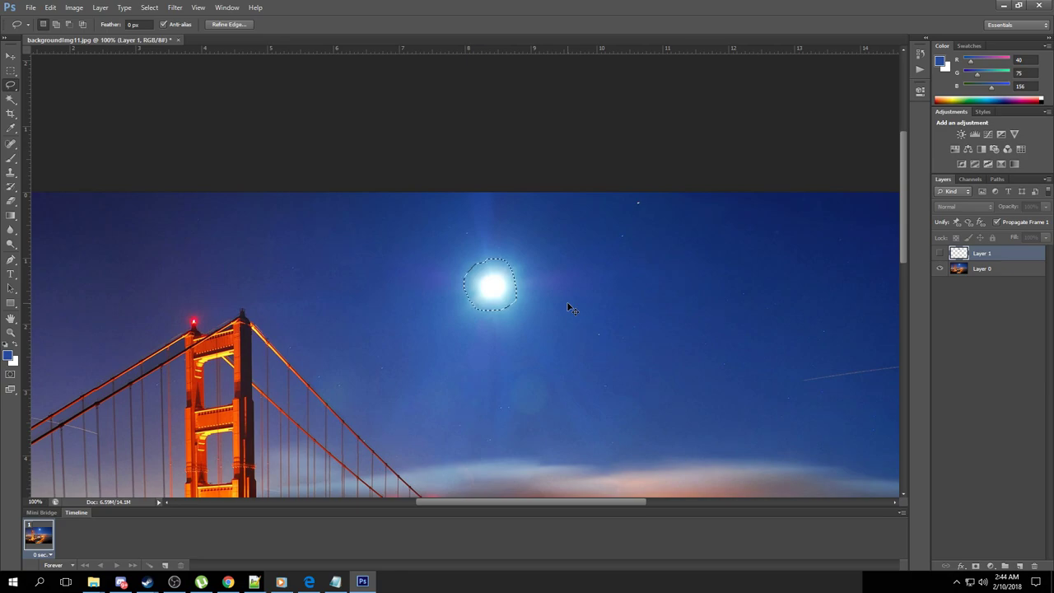
pyautogui.click(1000, 268)
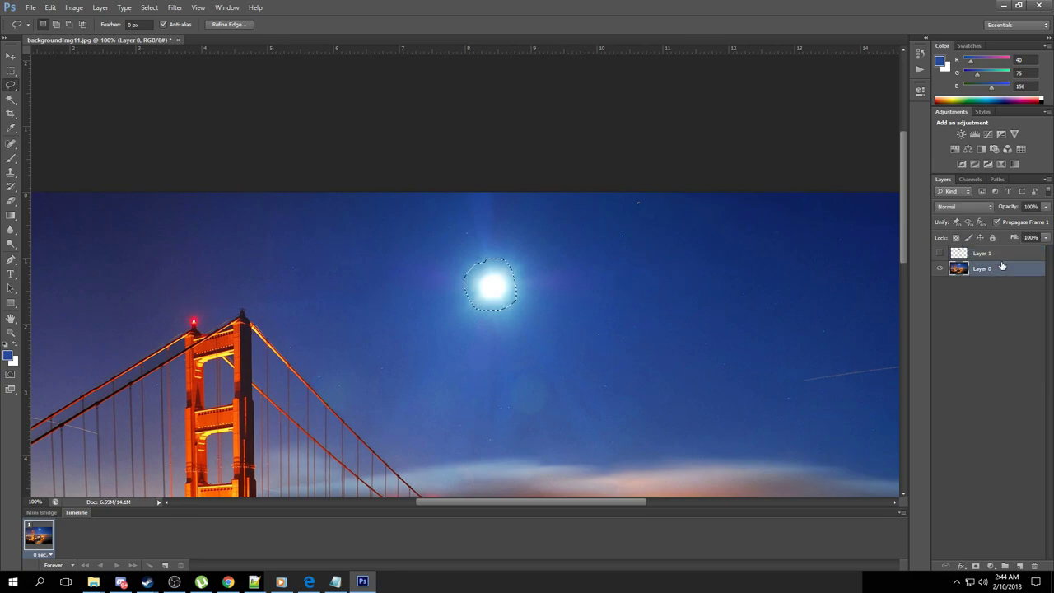
pyautogui.hotkey('ctrl', 'x')
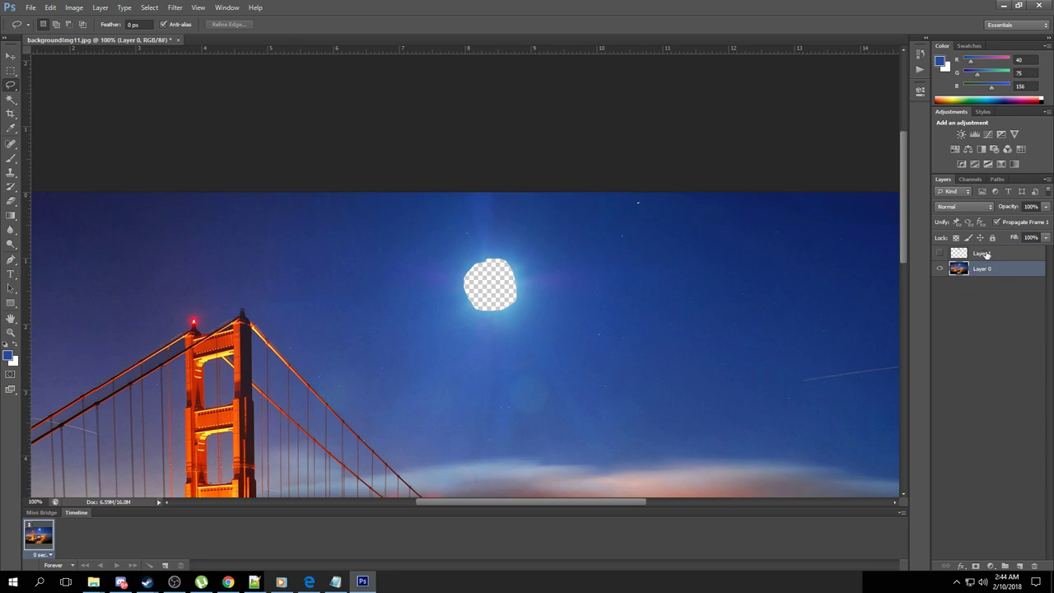
# Show Layer 1 and stretch its sky patch to about 162% height, positioning it over the hole left by the moon
pyautogui.click(986, 254)
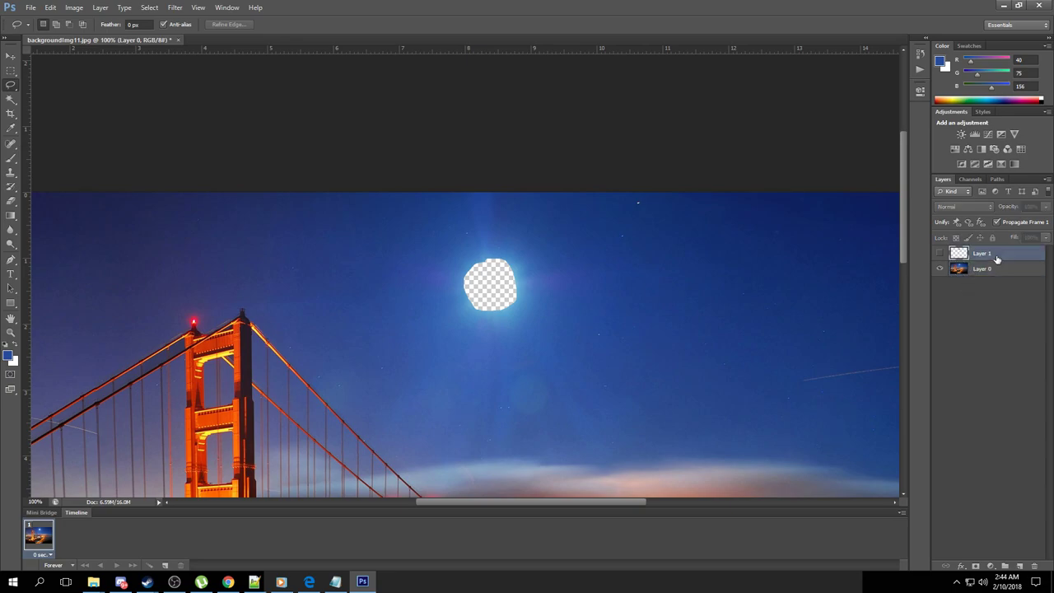
pyautogui.click(939, 256)
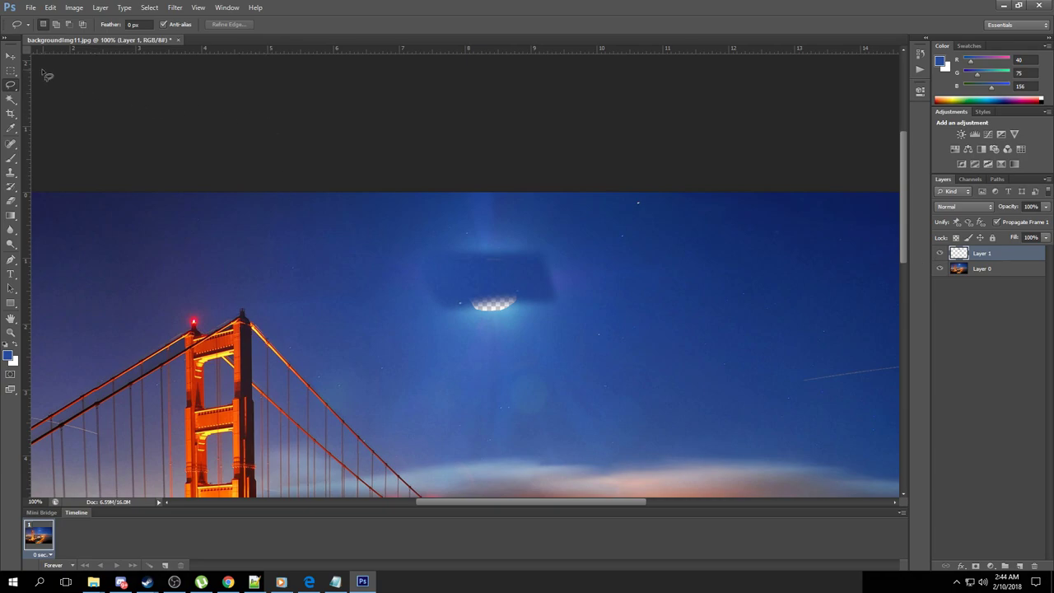
pyautogui.click(9, 55)
pyautogui.hotkey('ctrl', 't')
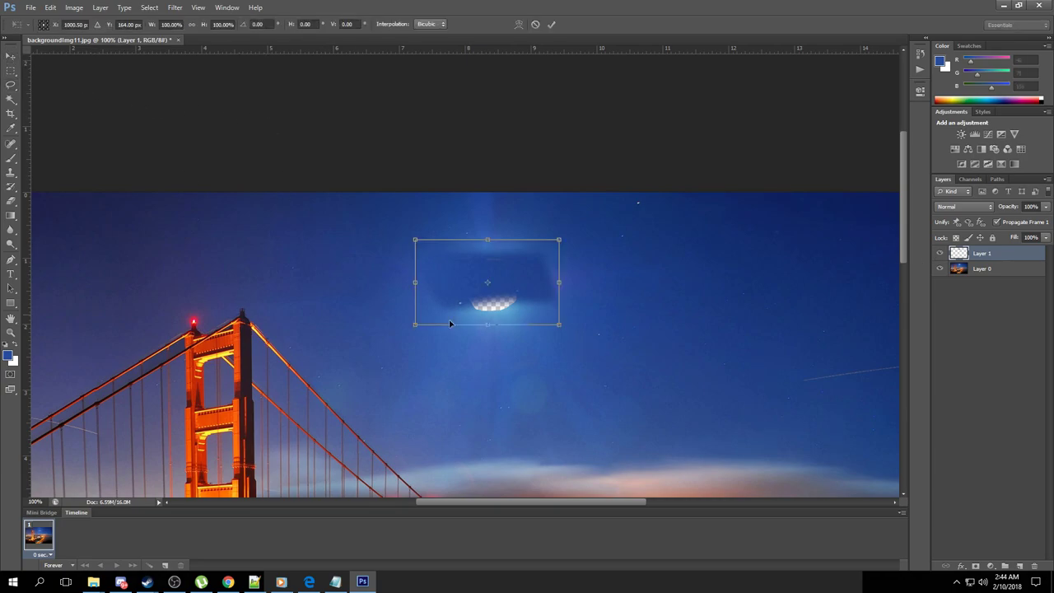
pyautogui.moveTo(487, 329); pyautogui.dragTo(487, 351)
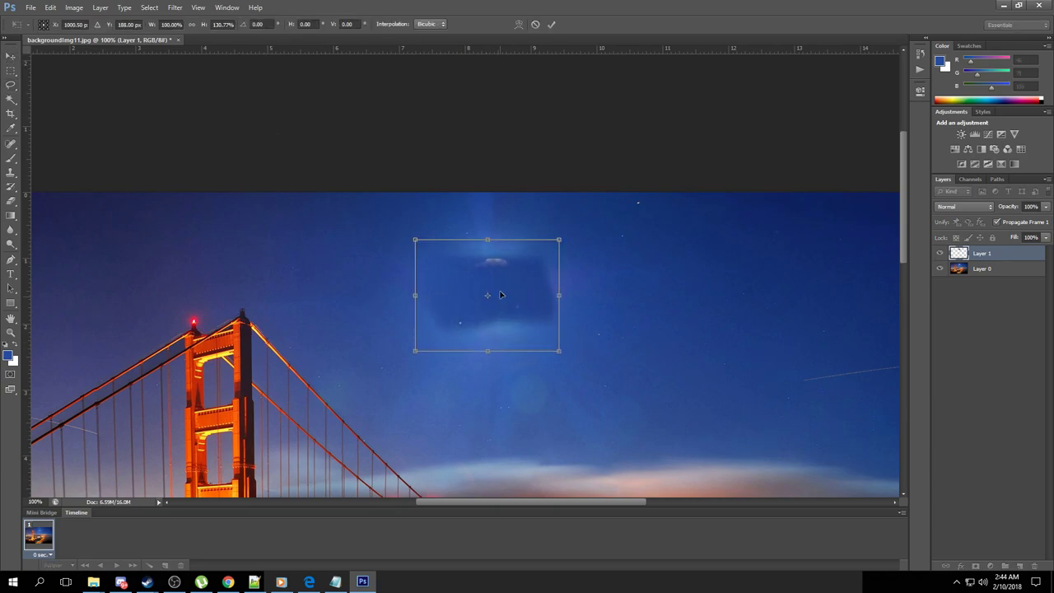
pyautogui.moveTo(487, 240); pyautogui.dragTo(486, 225)
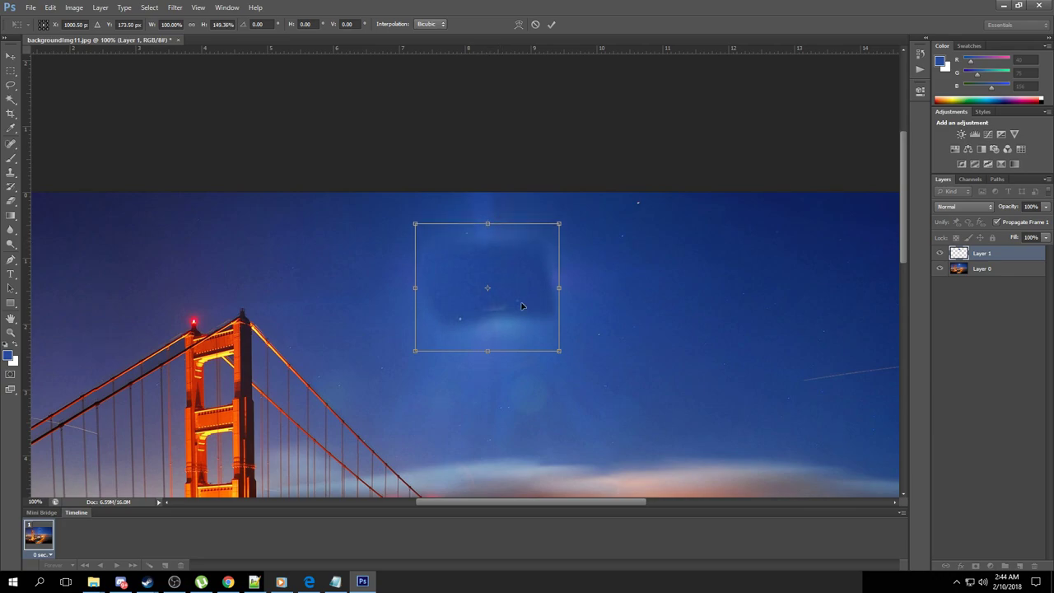
pyautogui.moveTo(517, 286); pyautogui.dragTo(520, 287)
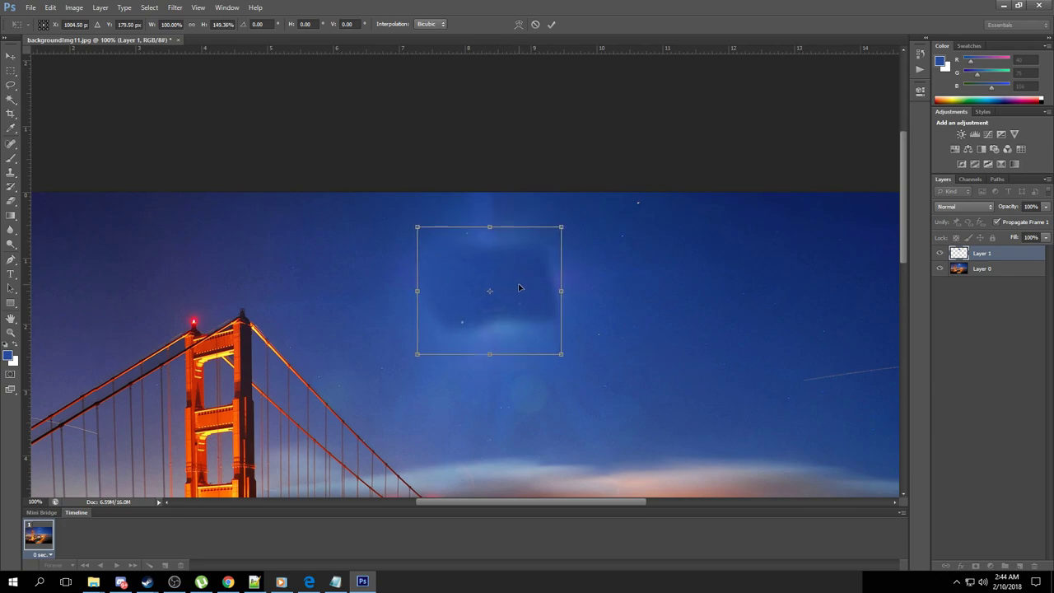
pyautogui.moveTo(489, 224); pyautogui.dragTo(489, 215)
pyautogui.moveTo(505, 255); pyautogui.dragTo(506, 264)
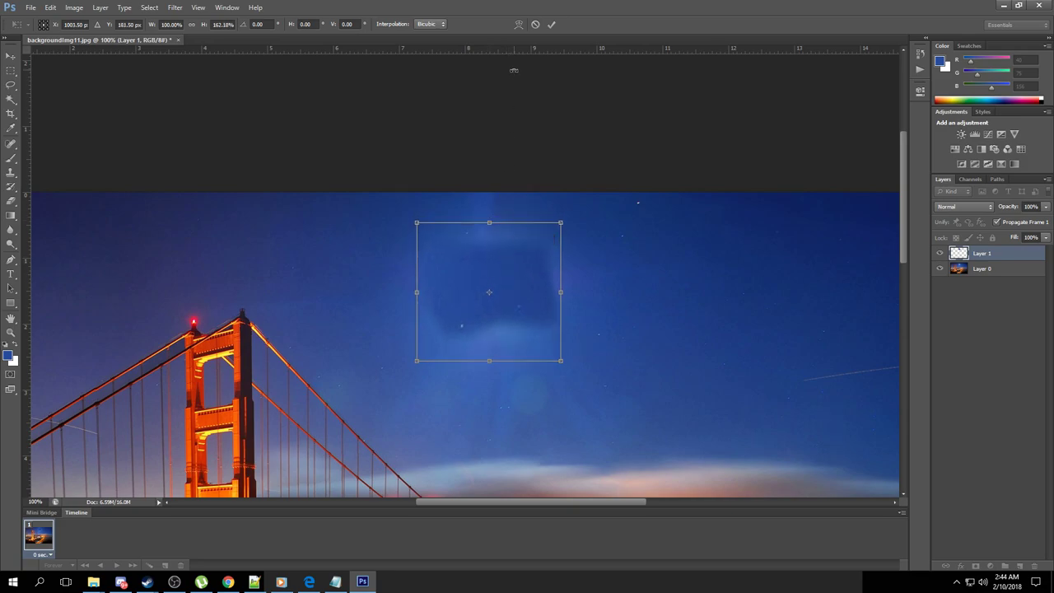
pyautogui.click(552, 26)
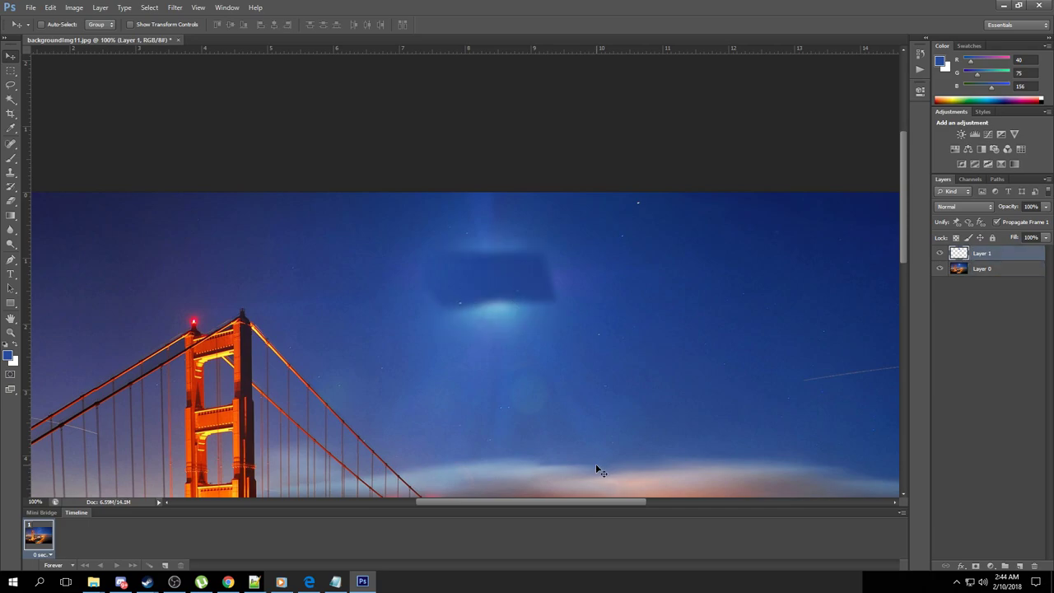
# Undo the sky patch transform and the moon cutout, going back to before the patch was placed over the moon
pyautogui.hotkey('ctrl', 'z')
pyautogui.hotkey('ctrl', 'z')
pyautogui.hotkey('ctrl', 'alt', 'z')
pyautogui.hotkey('ctrl', 'alt', 'z')
pyautogui.hotkey('ctrl', 'alt', 'z')
pyautogui.hotkey('ctrl', 'alt', 'z')
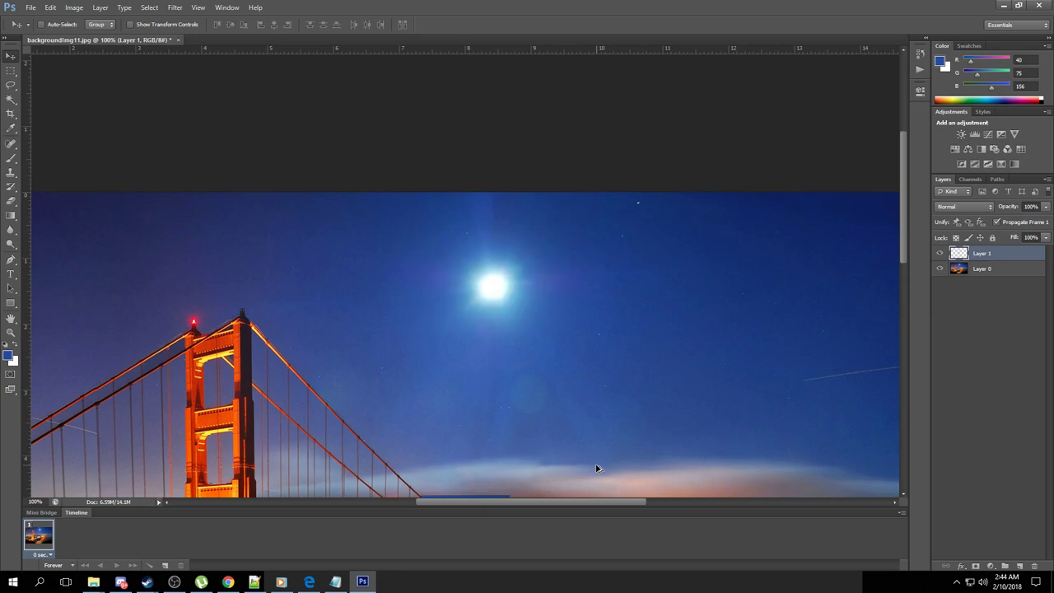
# Draw a freehand Lasso selection around the bright moon and its inner glow on Layer 0 and cut it out
pyautogui.click(998, 272)
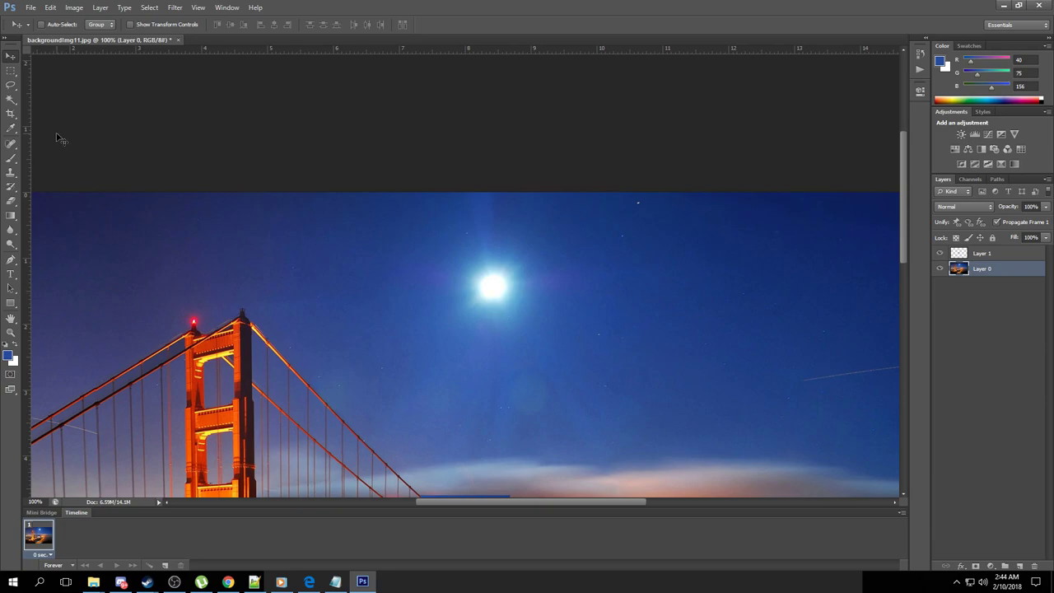
pyautogui.click(11, 85)
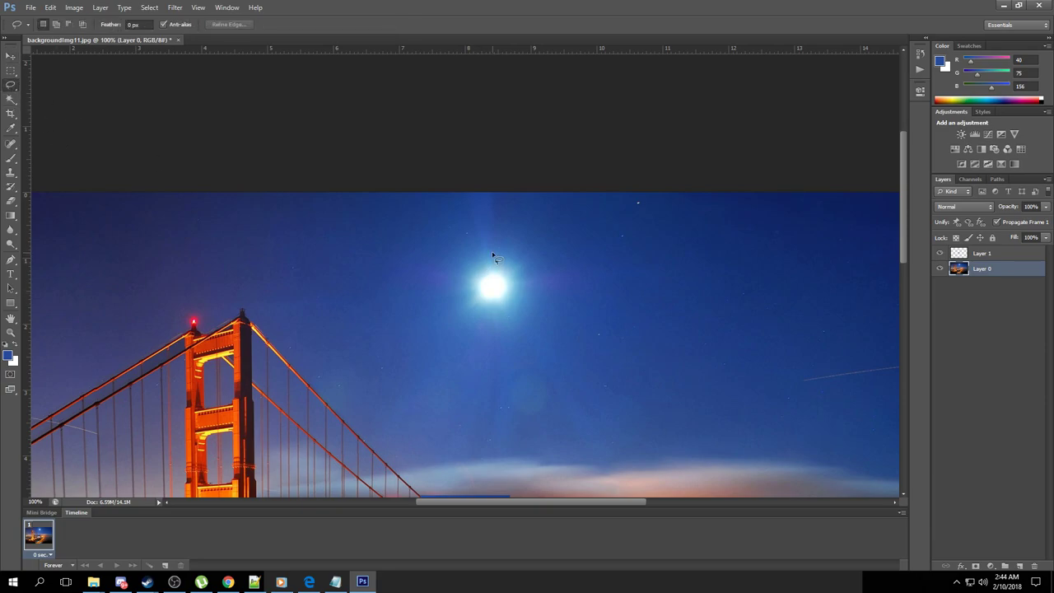
pyautogui.moveTo(492, 253)
pyautogui.mouseDown()
pyautogui.moveTo(470, 285)
pyautogui.moveTo(517, 317)
pyautogui.moveTo(521, 274)
pyautogui.moveTo(493, 257)
pyautogui.mouseUp()
pyautogui.hotkey('ctrl', 'x')
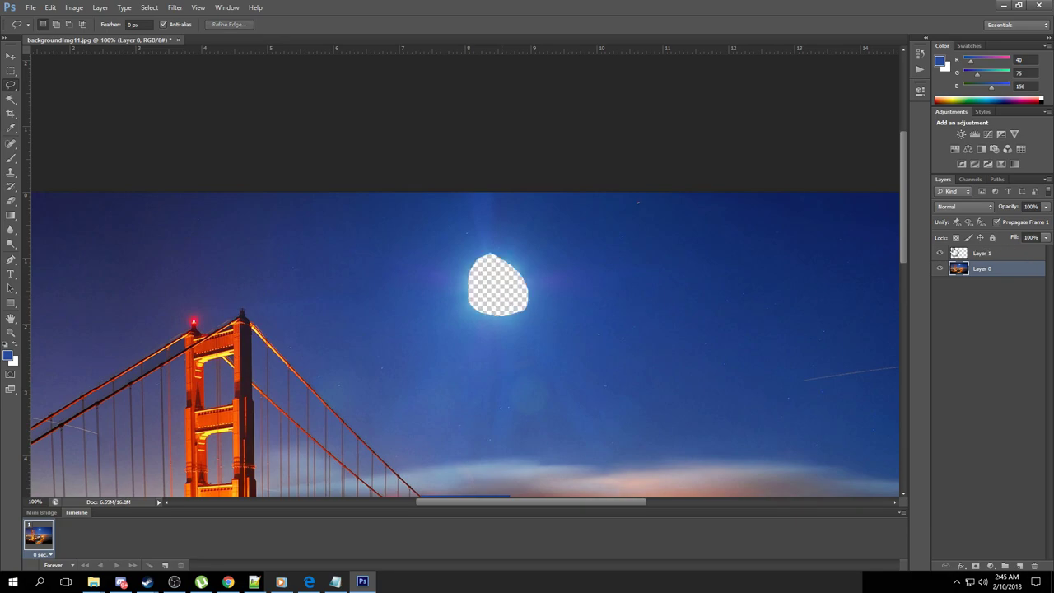
# Delete Layer 1 with the old sky patch
pyautogui.click(940, 253)
pyautogui.click(940, 253)
pyautogui.click(10, 56)
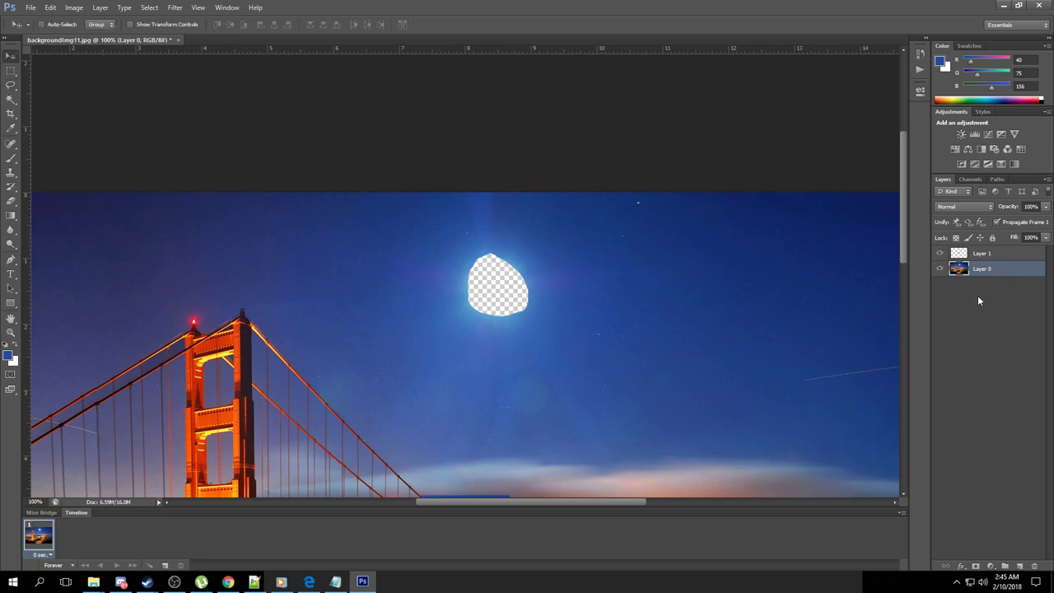
pyautogui.doubleClick(988, 253)
pyautogui.press('Return')
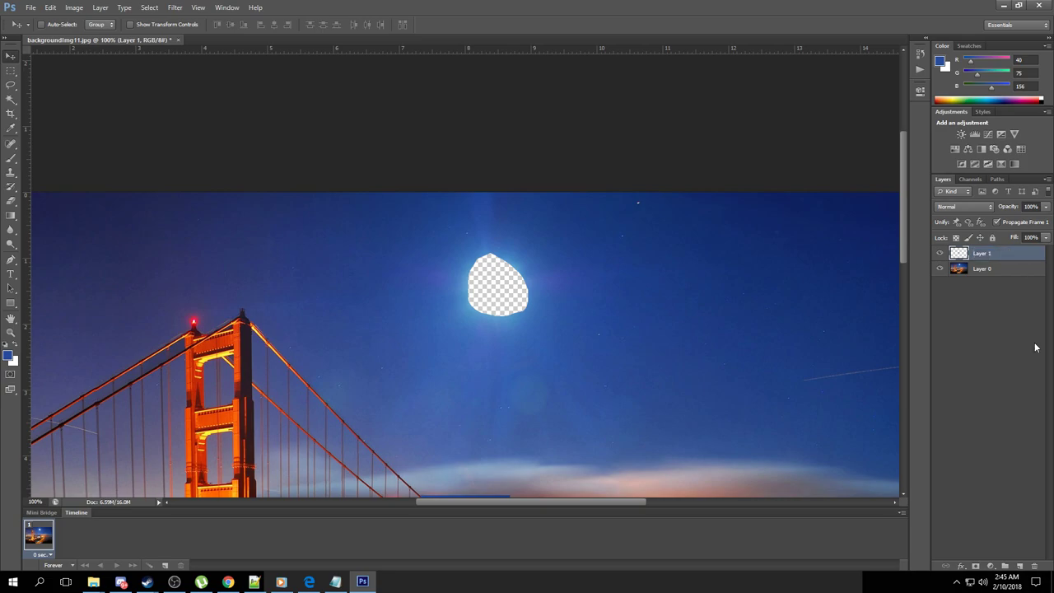
pyautogui.click(1034, 566)
pyautogui.click(504, 213)
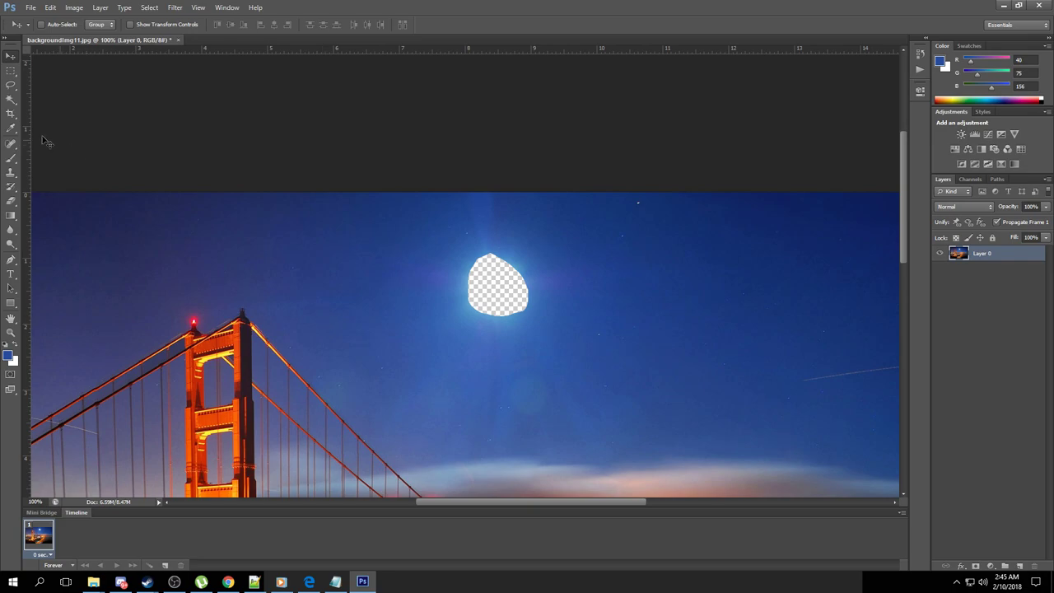
# Copy a rectangular patch of blue sky from just below the moon hole on Layer 0, about 90 px wide
pyautogui.click(11, 70)
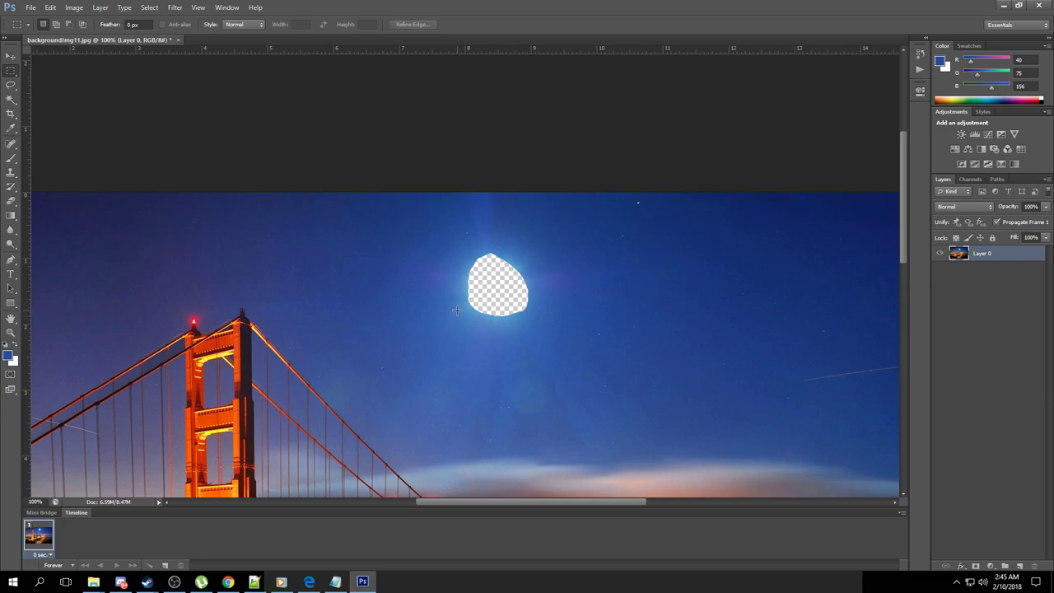
pyautogui.moveTo(456, 308); pyautogui.dragTo(468, 327)
pyautogui.click(471, 331)
pyautogui.moveTo(464, 326); pyautogui.dragTo(557, 364)
pyautogui.click(542, 357)
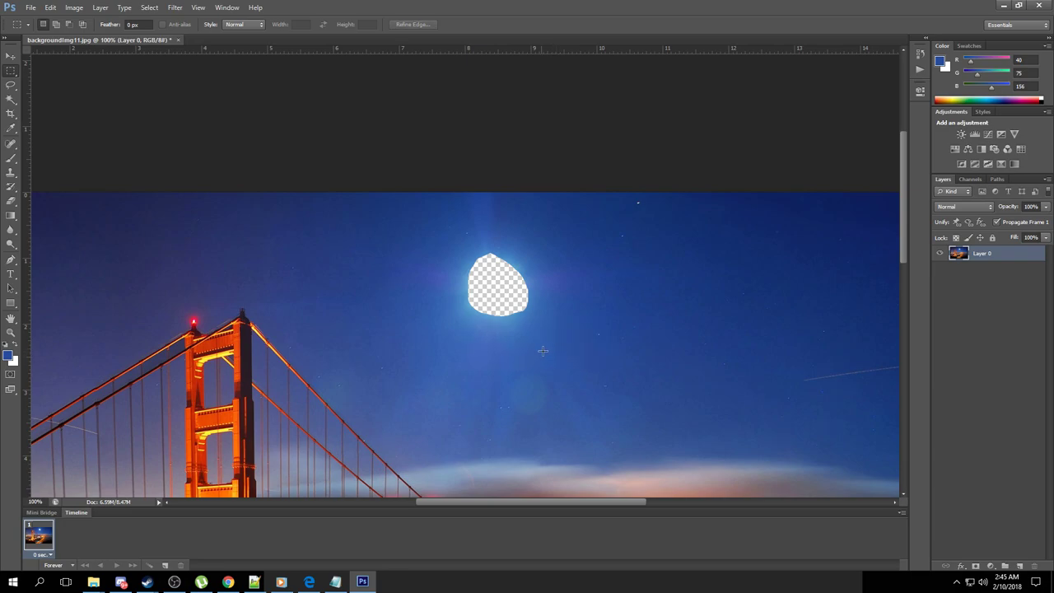
# Add a new layer and paste the copied sky patch onto it, hiding Layer 0 only while pasting
pyautogui.click(1020, 566)
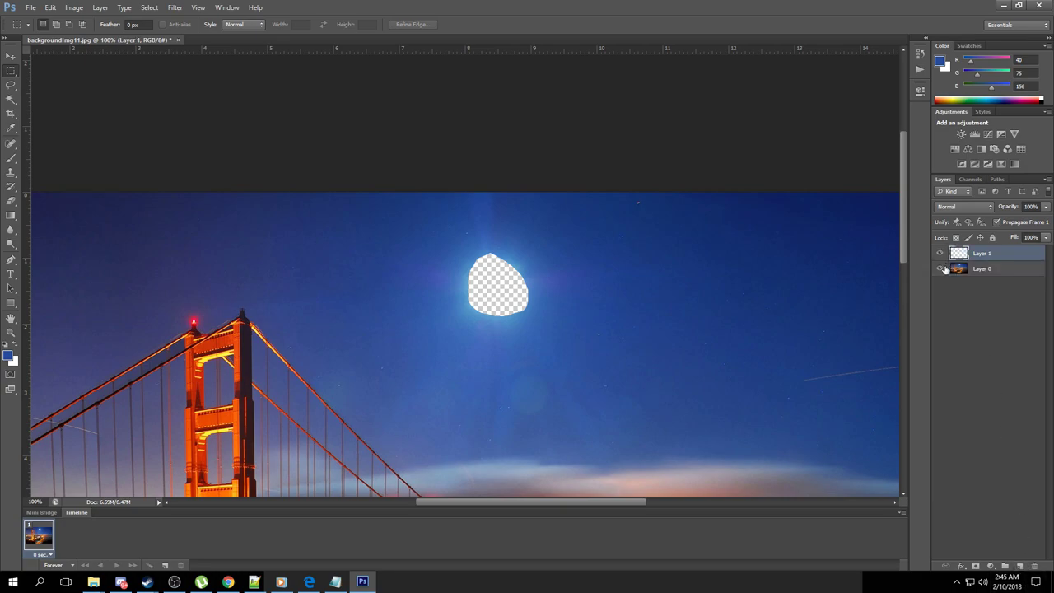
pyautogui.click(940, 268)
pyautogui.hotkey('ctrl', 'v')
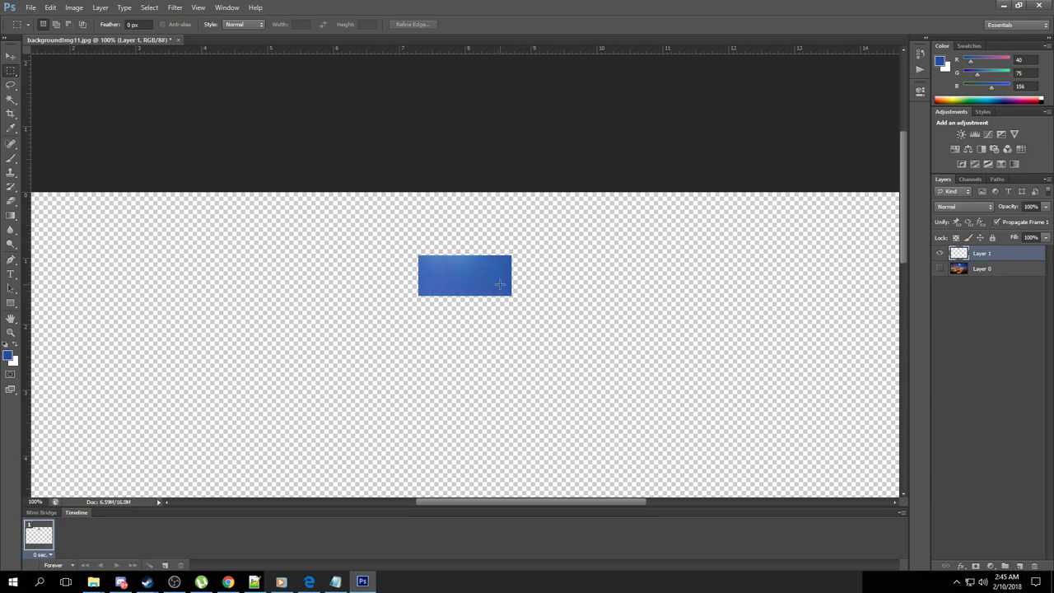
pyautogui.click(11, 56)
pyautogui.click(940, 269)
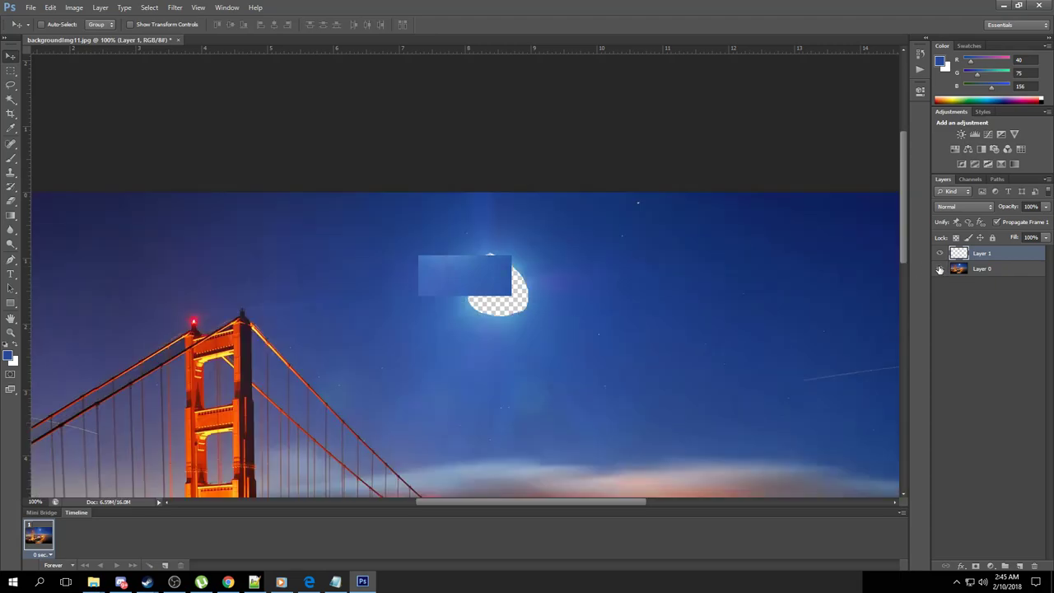
# Place Layer 1 beneath Layer 0, then move its sky patch behind the moon hole and warp its lower edge downward to fill it
pyautogui.moveTo(1004, 262); pyautogui.dragTo(999, 285)
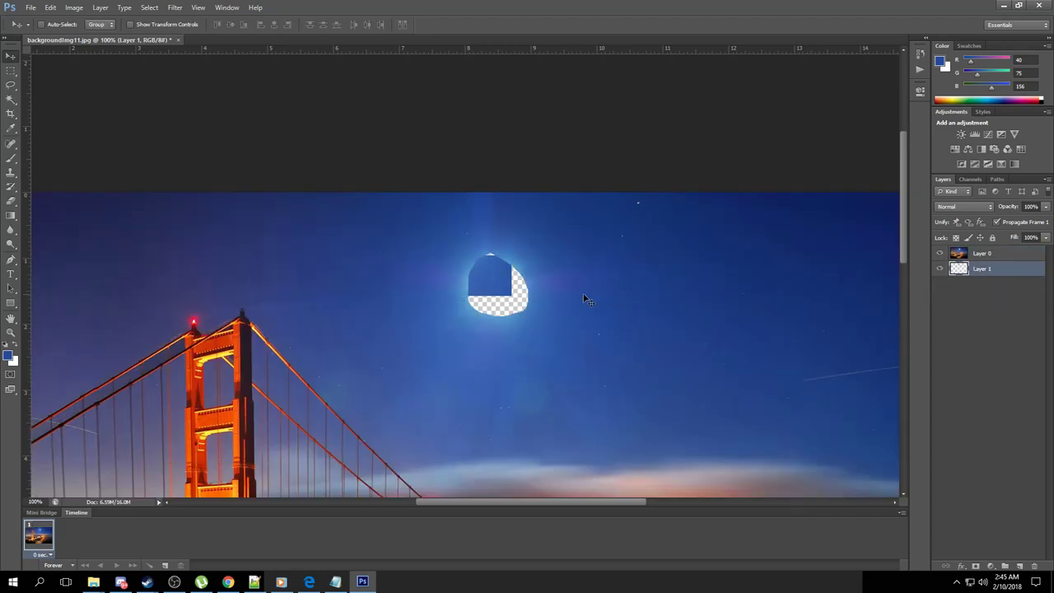
pyautogui.moveTo(488, 280); pyautogui.dragTo(519, 277)
pyautogui.hotkey('ctrl', 't')
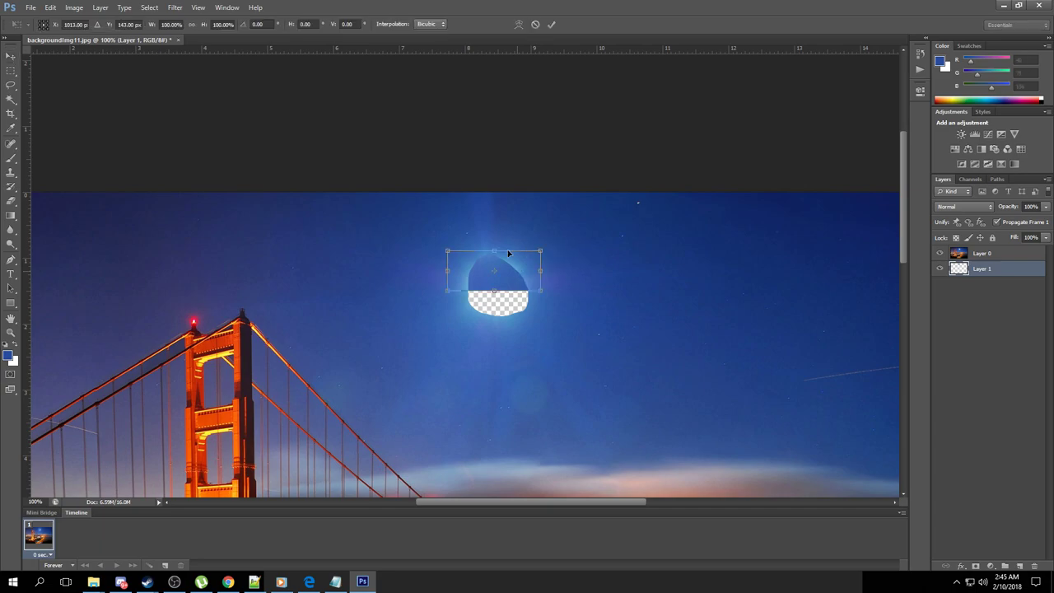
pyautogui.click(519, 26)
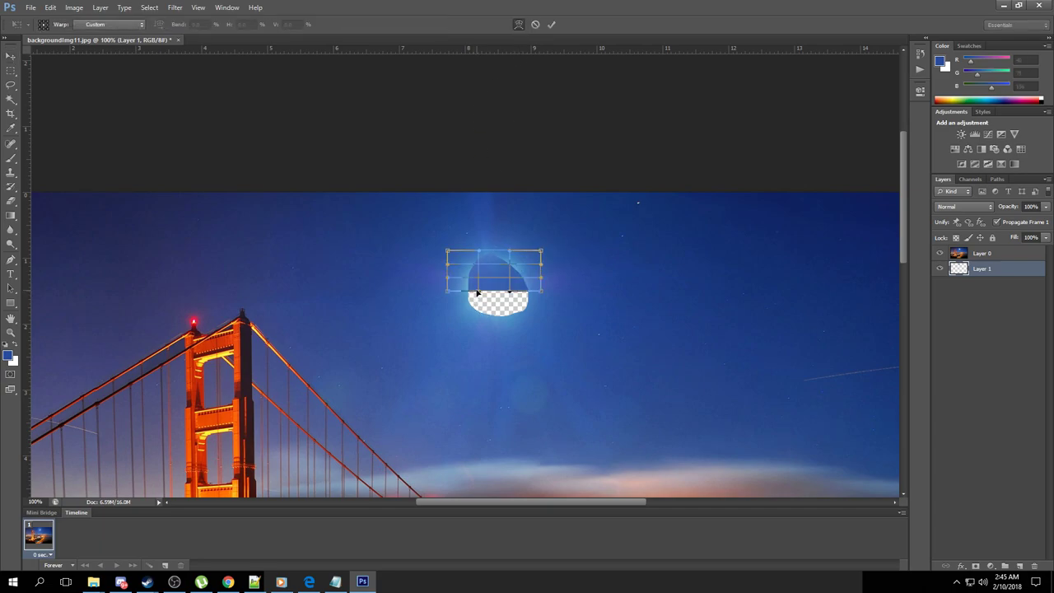
pyautogui.moveTo(478, 292); pyautogui.dragTo(480, 347)
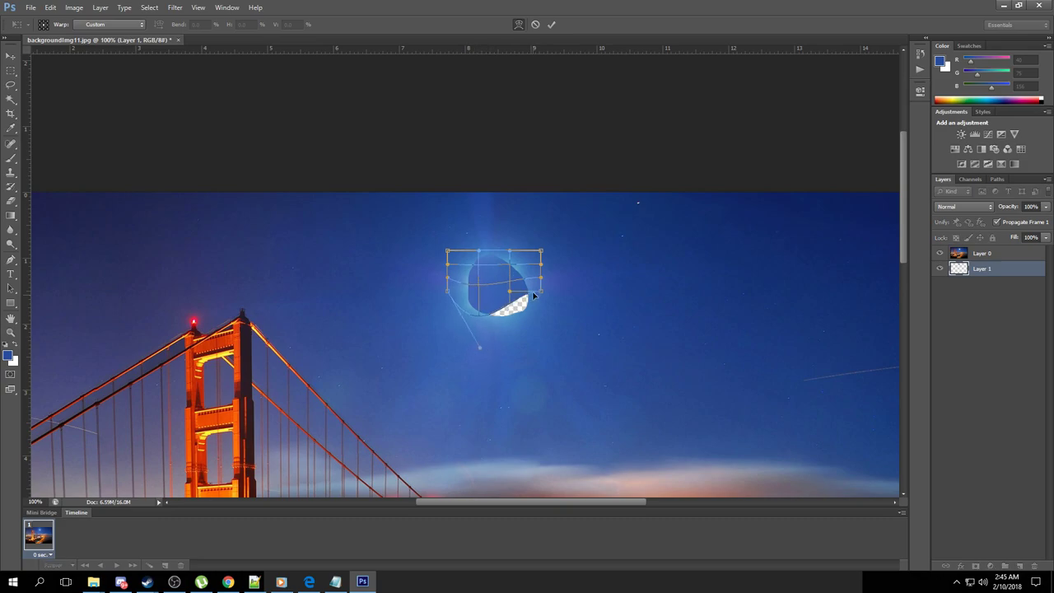
pyautogui.moveTo(508, 293); pyautogui.dragTo(535, 325)
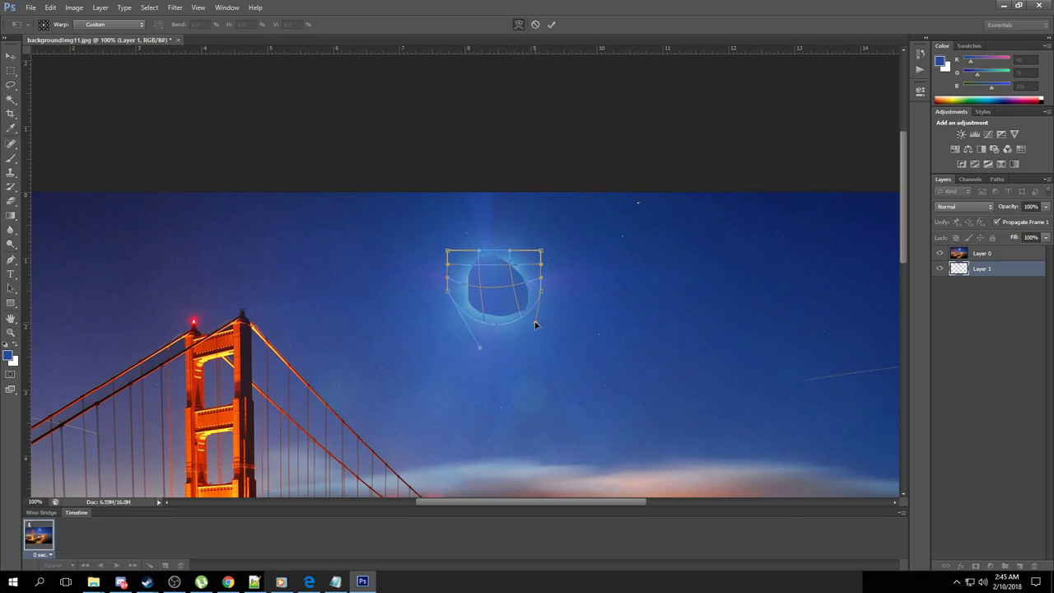
pyautogui.click(553, 26)
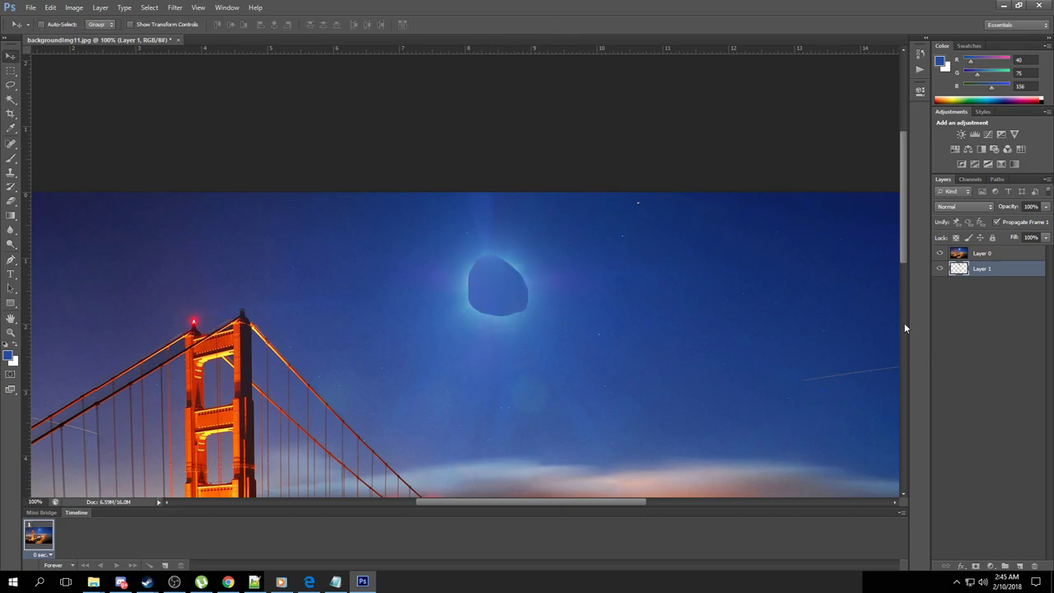
# Try to erase the bright glow around the moon hole on Layer 0, and undo the erasing
pyautogui.click(1003, 255)
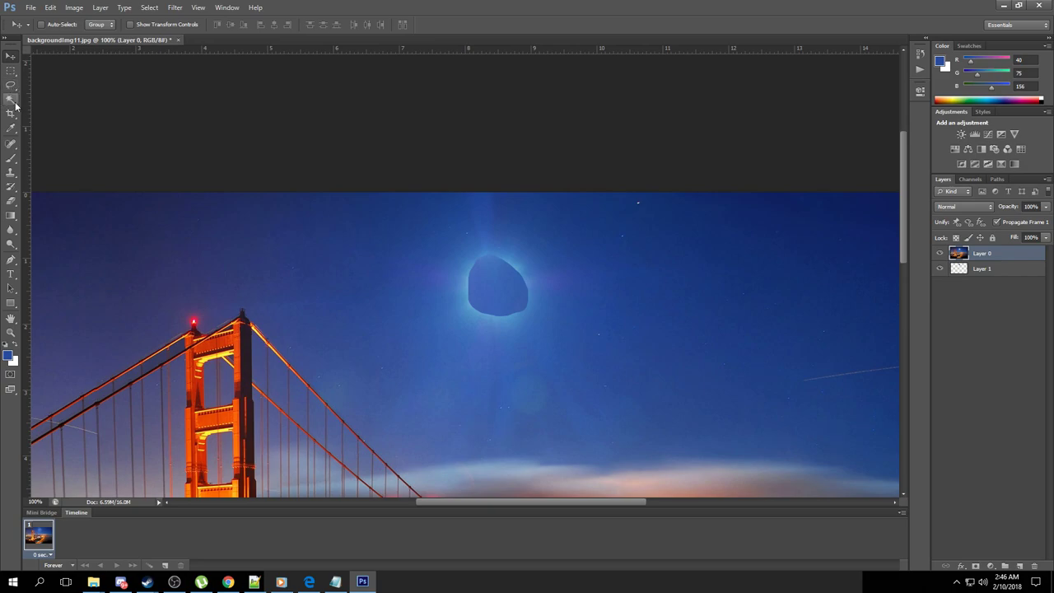
pyautogui.click(10, 200)
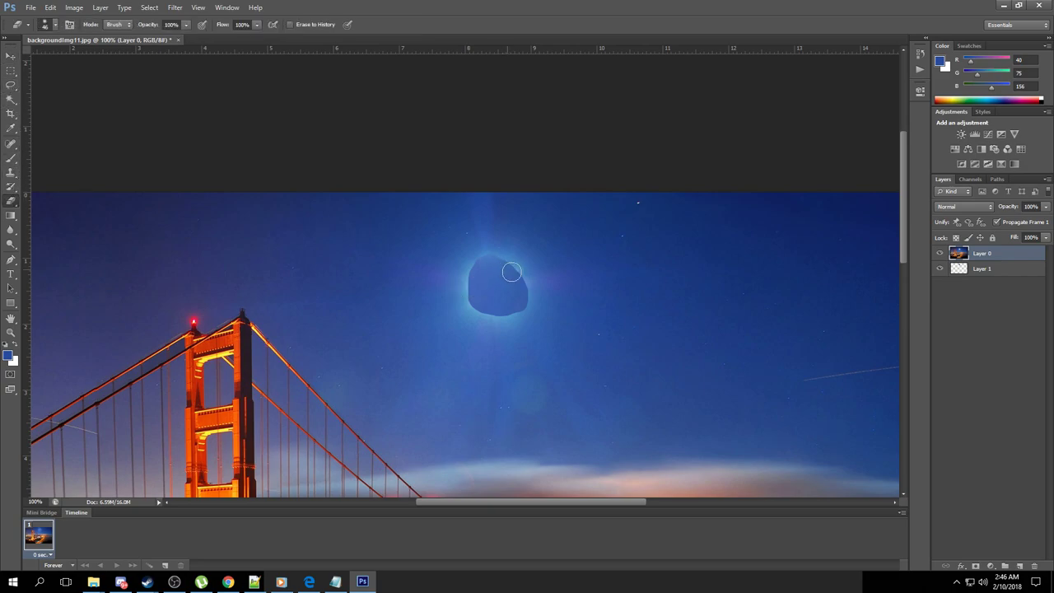
pyautogui.moveTo(511, 272)
pyautogui.mouseDown()
pyautogui.moveTo(513, 305)
pyautogui.moveTo(481, 303)
pyautogui.moveTo(475, 272)
pyautogui.moveTo(498, 262)
pyautogui.moveTo(501, 273)
pyautogui.mouseUp()
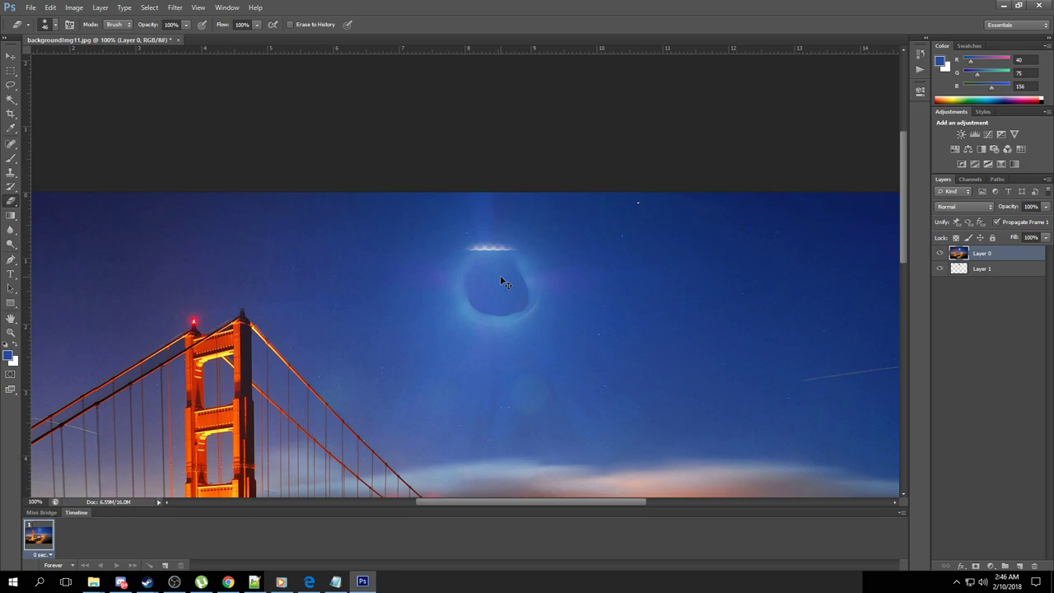
pyautogui.hotkey('ctrl', 'alt', 'z')
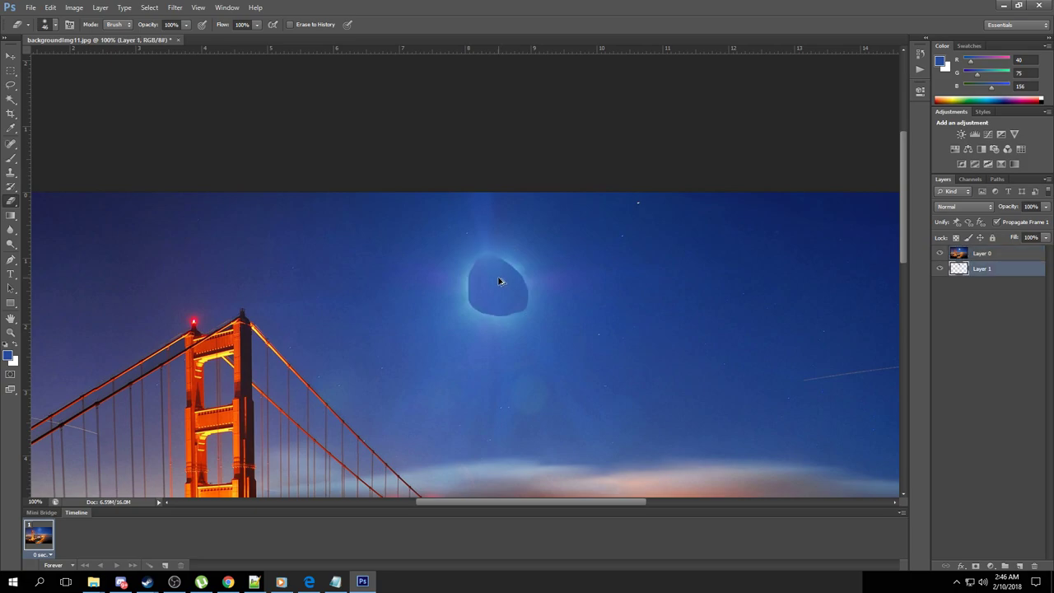
# Enlarge the sky patch on Layer 1 with Free Transform so it extends well beyond the moon hole on all sides
pyautogui.click(998, 256)
pyautogui.click(939, 254)
pyautogui.click(939, 254)
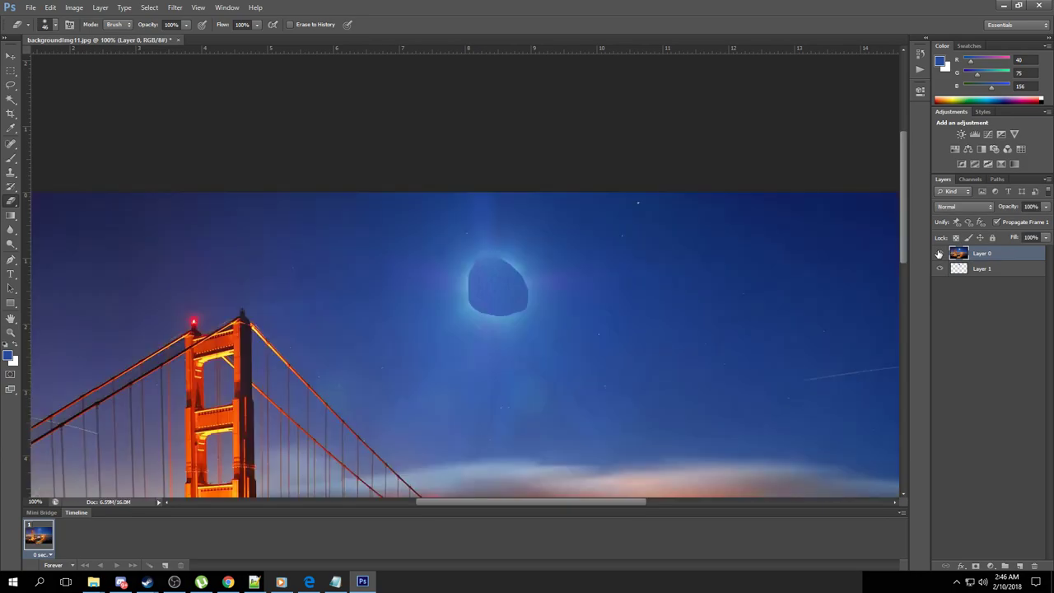
pyautogui.click(991, 270)
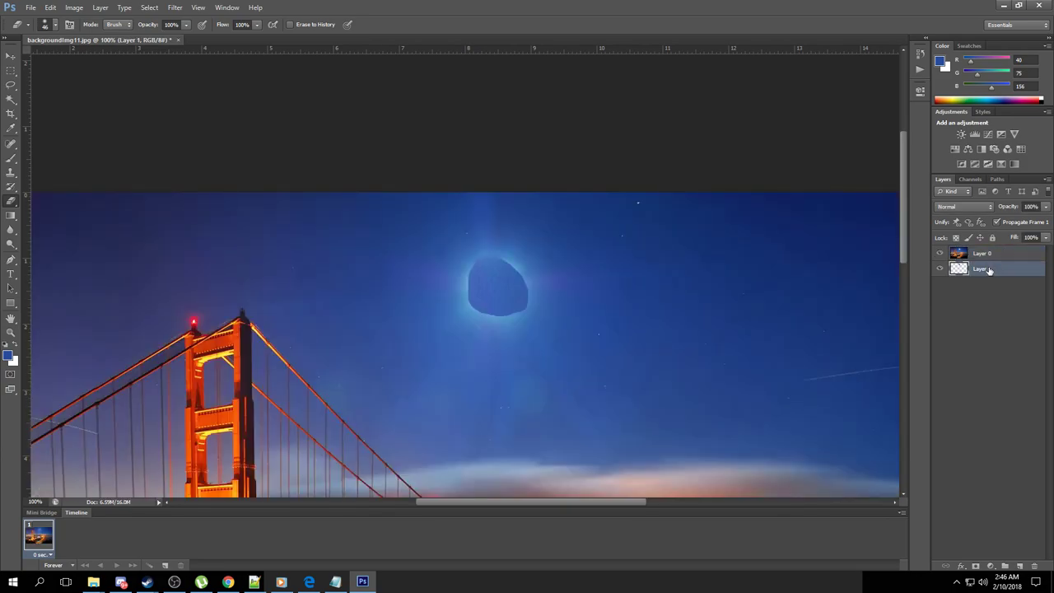
pyautogui.hotkey('ctrl', 't')
pyautogui.moveTo(486, 249); pyautogui.dragTo(491, 204)
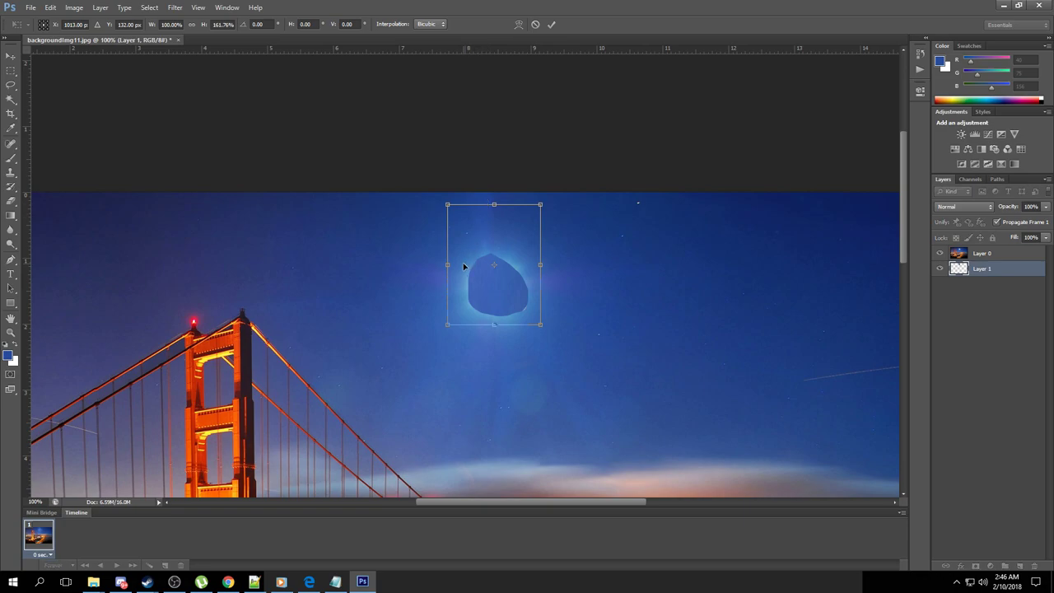
pyautogui.moveTo(436, 263); pyautogui.dragTo(361, 264)
pyautogui.moveTo(542, 327); pyautogui.dragTo(646, 400)
pyautogui.click(552, 24)
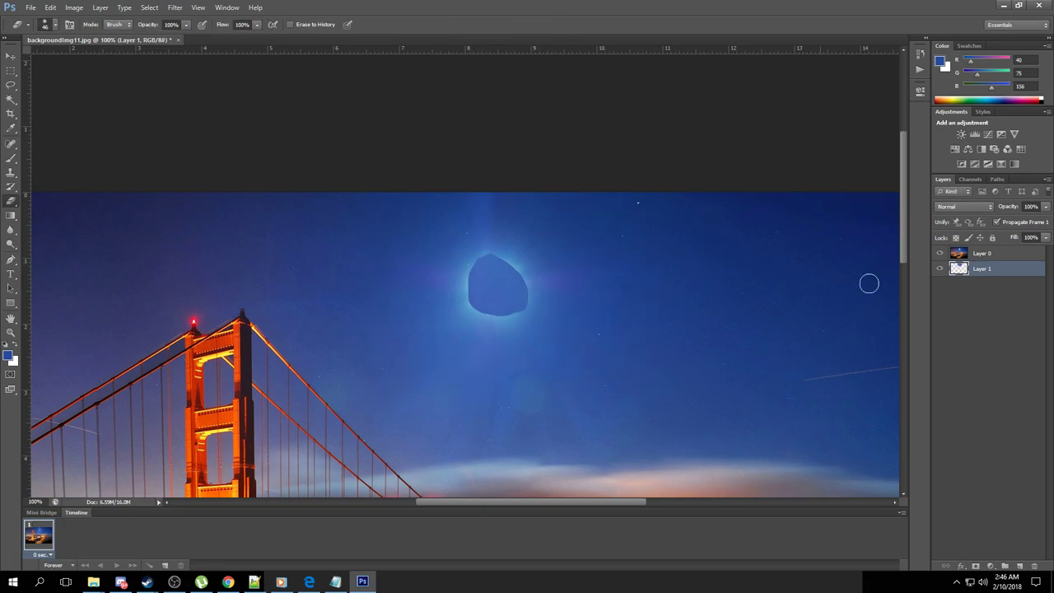
# Erase the bright glow around the moon hole on Layer 0 with the Eraser so the sky patch shows through
pyautogui.click(982, 253)
pyautogui.moveTo(466, 260)
pyautogui.mouseDown()
pyautogui.moveTo(471, 294)
pyautogui.moveTo(521, 295)
pyautogui.moveTo(481, 245)
pyautogui.moveTo(463, 274)
pyautogui.moveTo(494, 302)
pyautogui.moveTo(503, 289)
pyautogui.moveTo(499, 301)
pyautogui.moveTo(517, 308)
pyautogui.moveTo(461, 282)
pyautogui.moveTo(513, 283)
pyautogui.moveTo(489, 313)
pyautogui.moveTo(509, 315)
pyautogui.moveTo(464, 259)
pyautogui.moveTo(505, 277)
pyautogui.moveTo(510, 313)
pyautogui.moveTo(494, 305)
pyautogui.mouseUp()
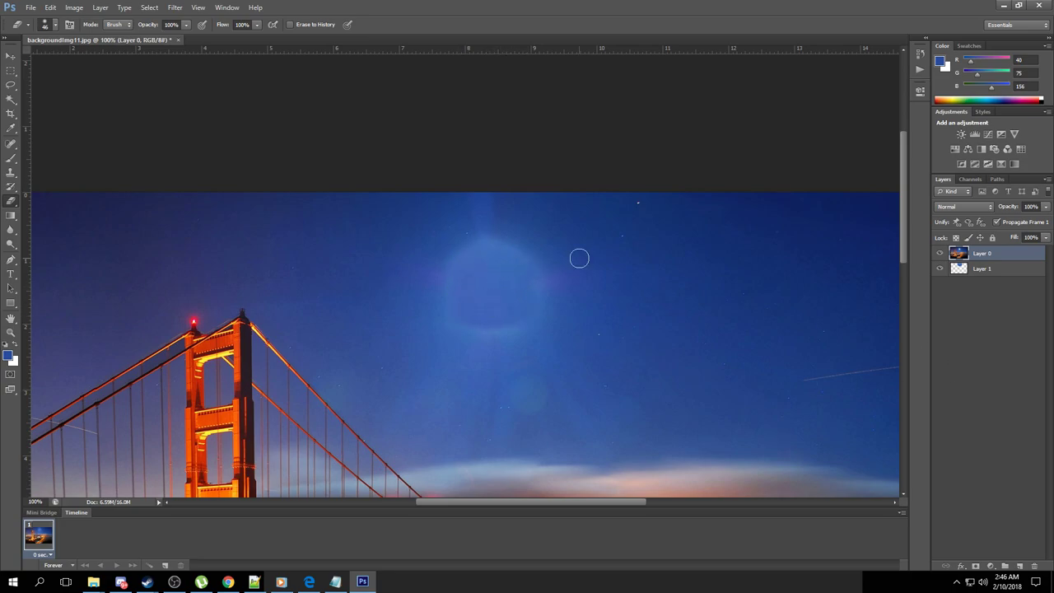
pyautogui.click(11, 55)
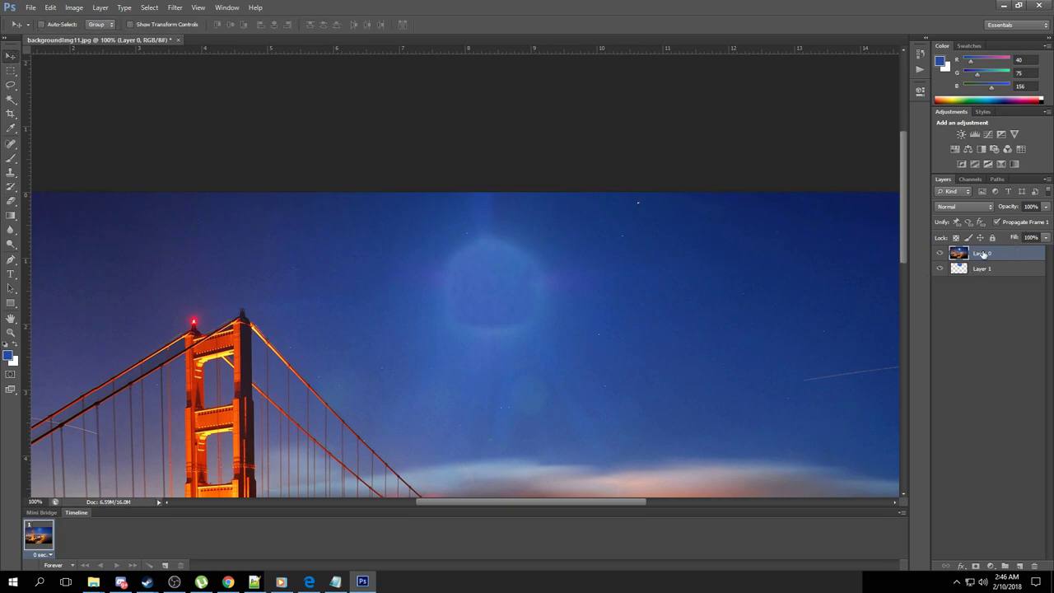
# Add a new layer above Layer 0 and try the copied sky patch on it, undoing the paste
pyautogui.click(1020, 567)
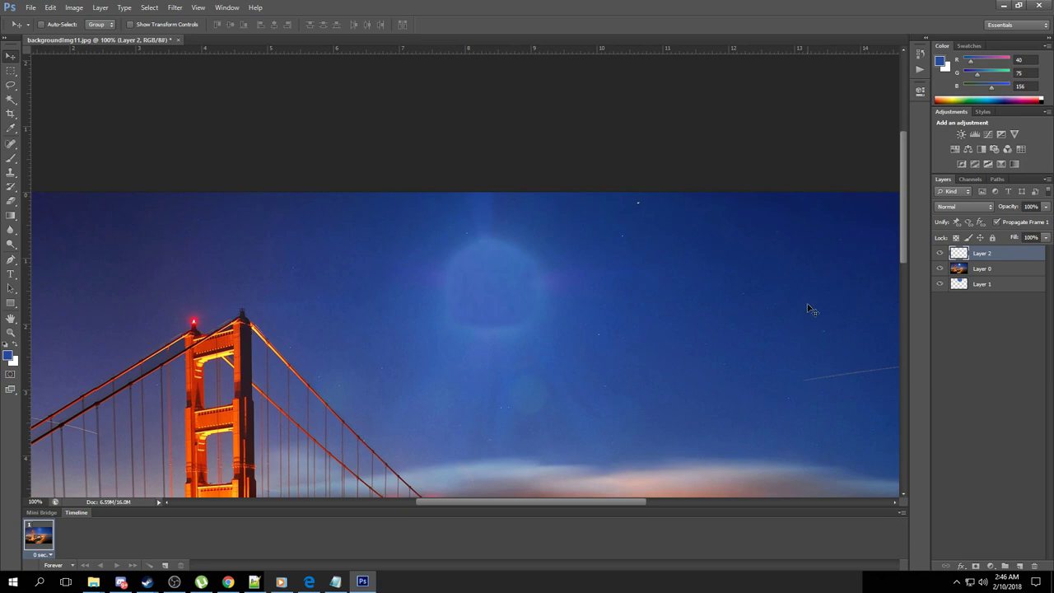
pyautogui.hotkey('alt', 'BackSpace')
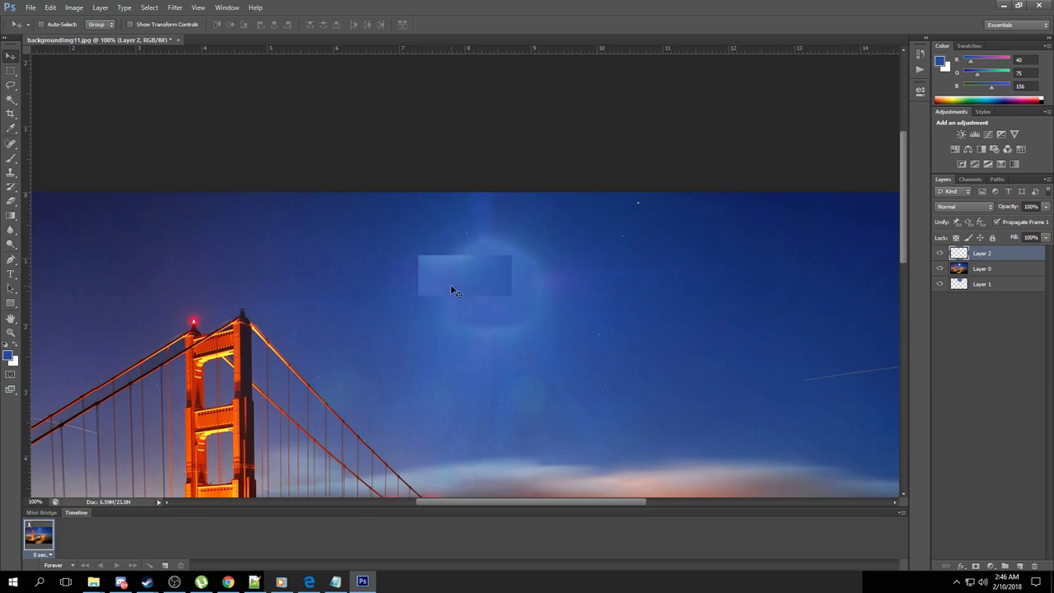
pyautogui.hotkey('ctrl', 'z')
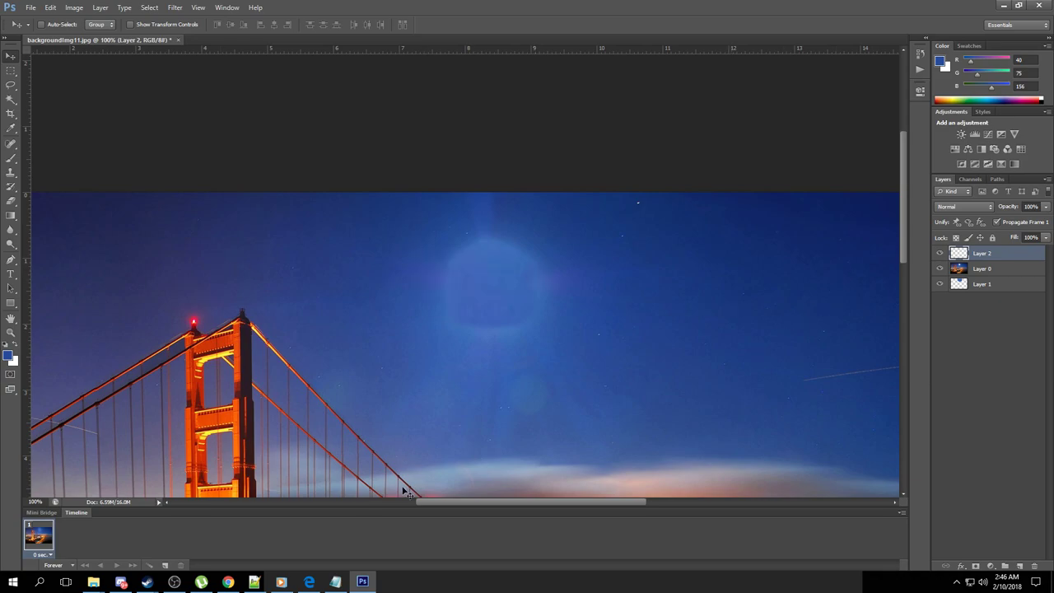
# Save a JPEG copy of the image as backgroundImg11.jpg on the Desktop at Maximum quality, 12
pyautogui.hotkey('ctrl', '-')
pyautogui.hotkey('ctrl', '-')
pyautogui.hotkey('ctrl', '-')
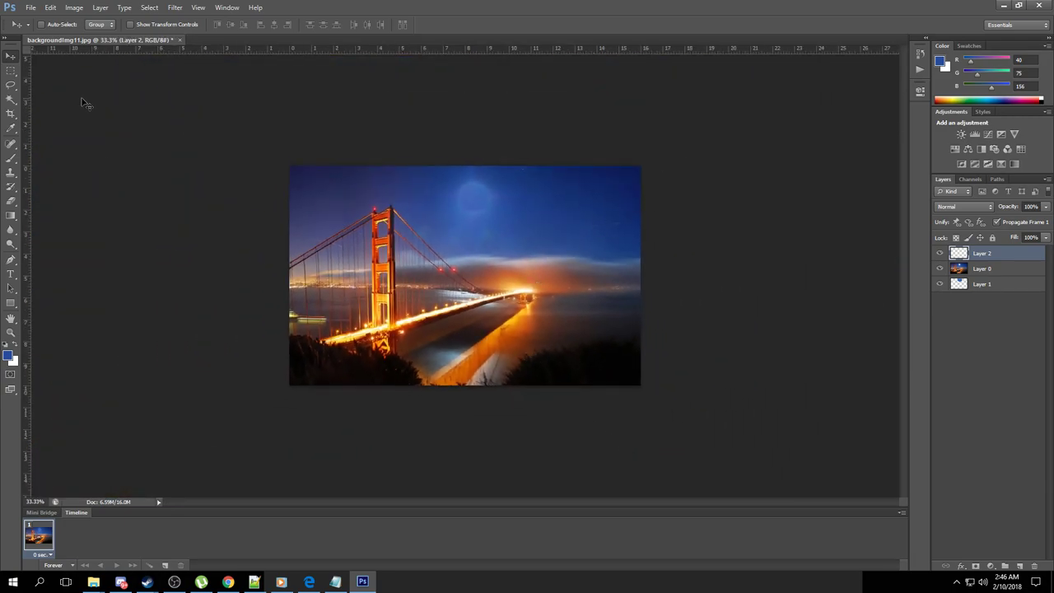
pyautogui.click(30, 7)
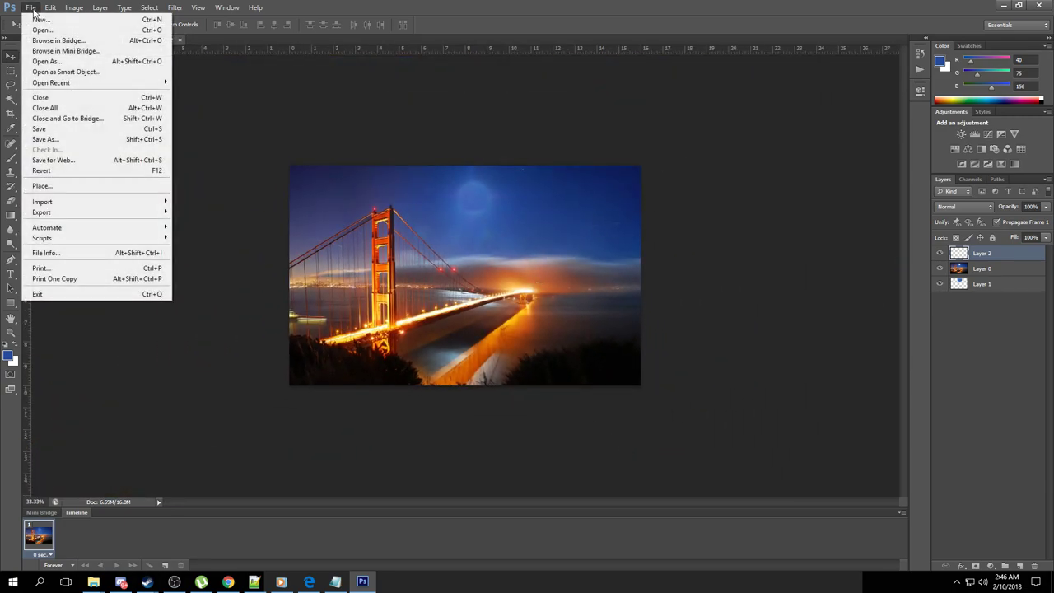
pyautogui.click(78, 138)
pyautogui.click(425, 306)
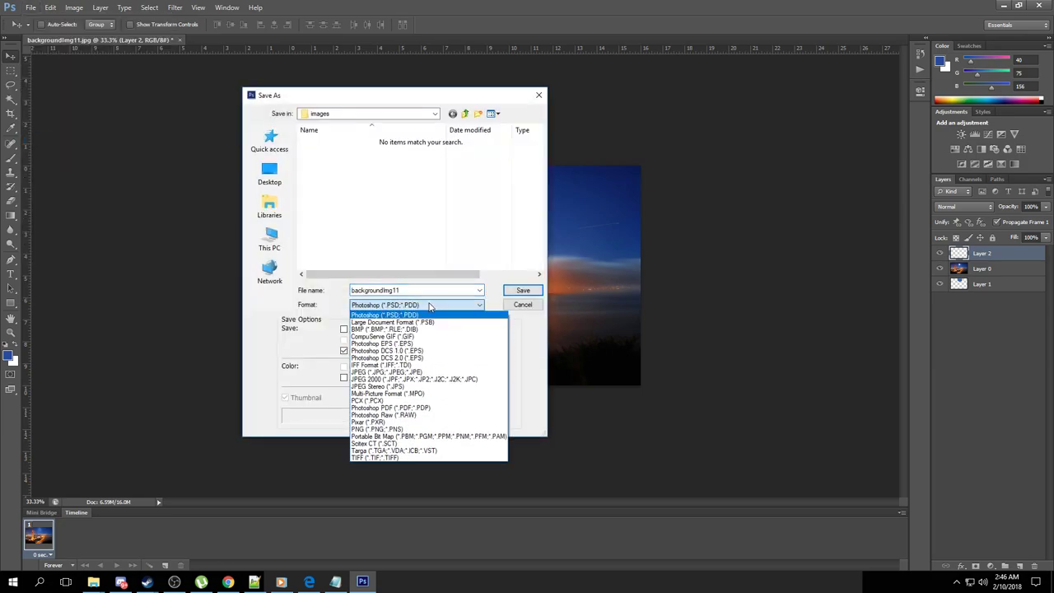
pyautogui.click(453, 373)
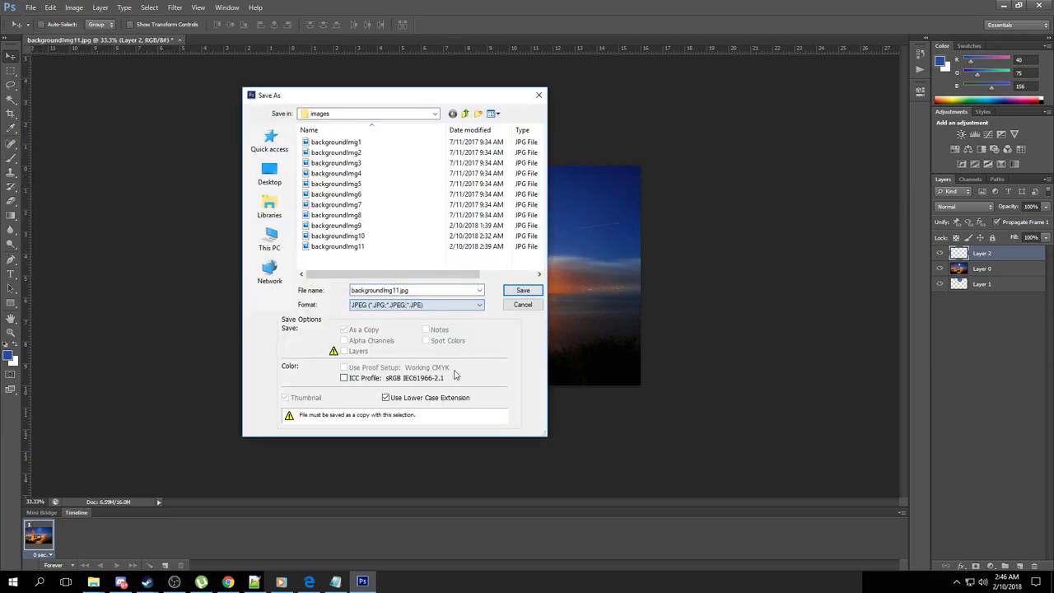
pyautogui.click(270, 173)
pyautogui.click(522, 291)
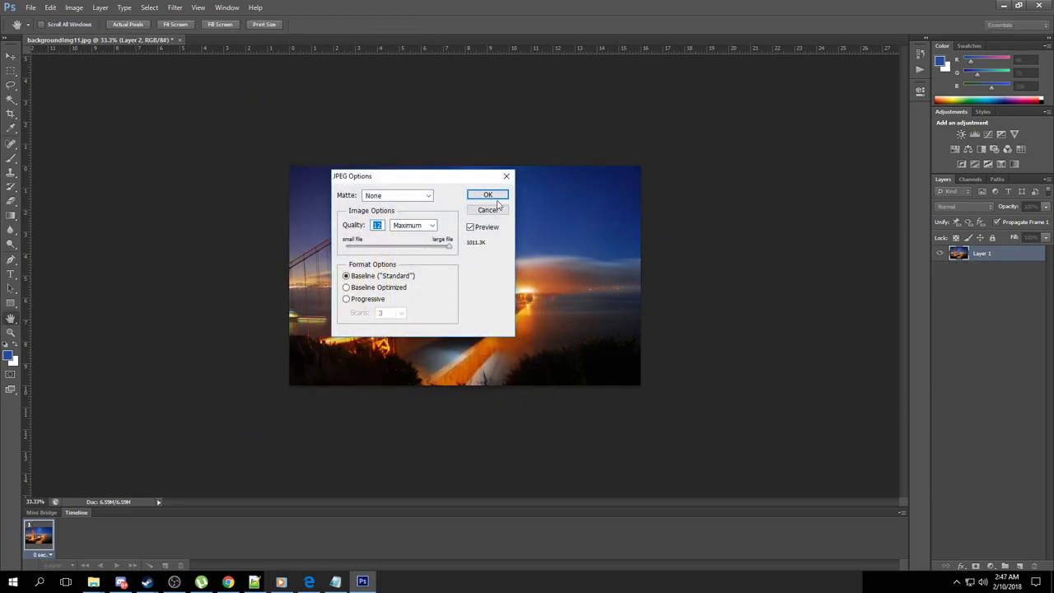
pyautogui.click(495, 201)
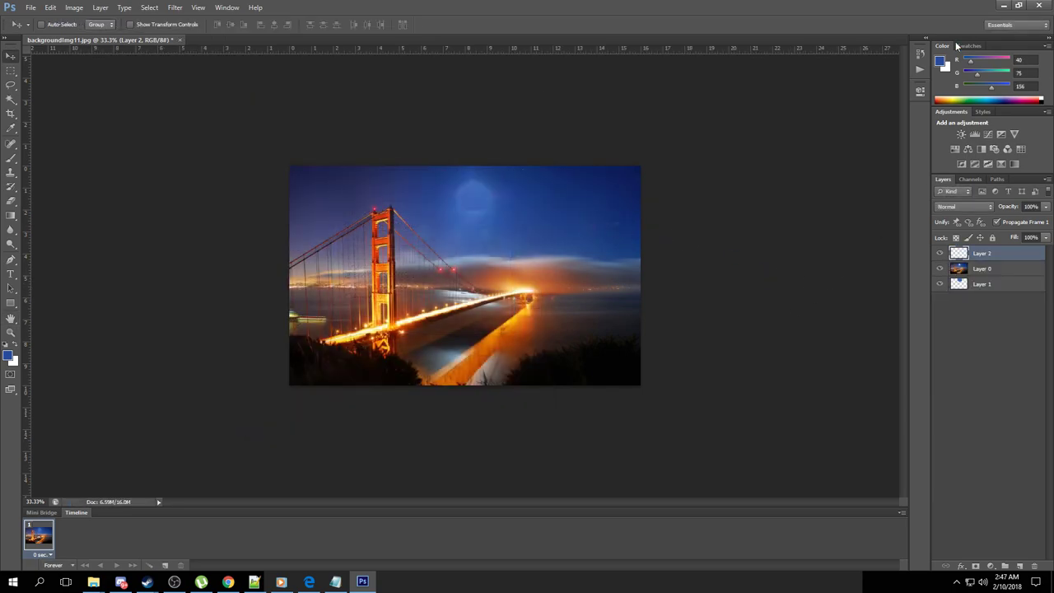
# Switch to File Explorer and replace the old backgroundImg11 in the LoadingScreen images folder with the edited copy from the desktop
pyautogui.click(1003, 5)
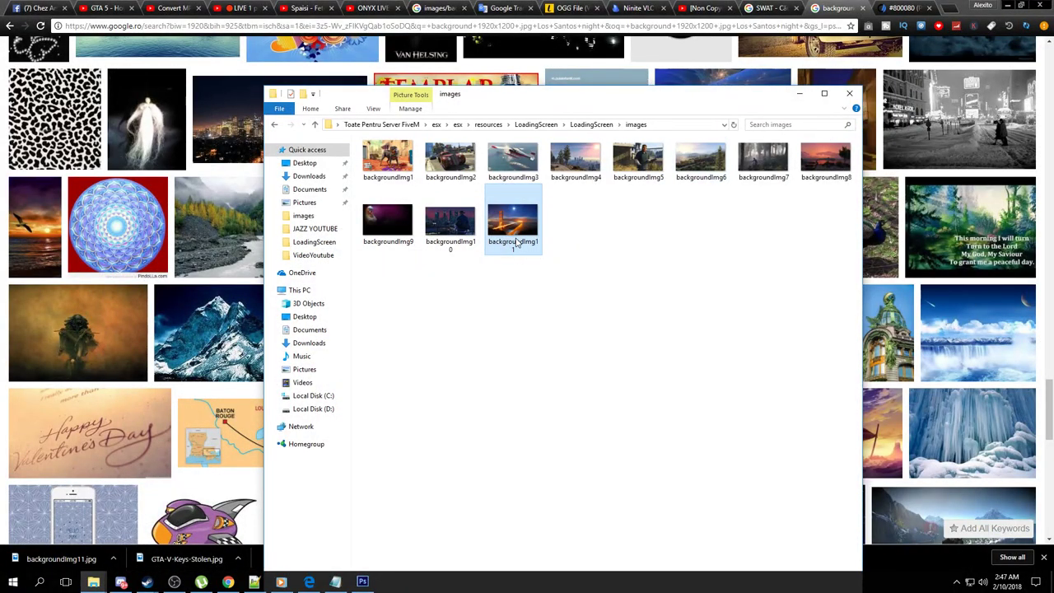
pyautogui.press('Delete')
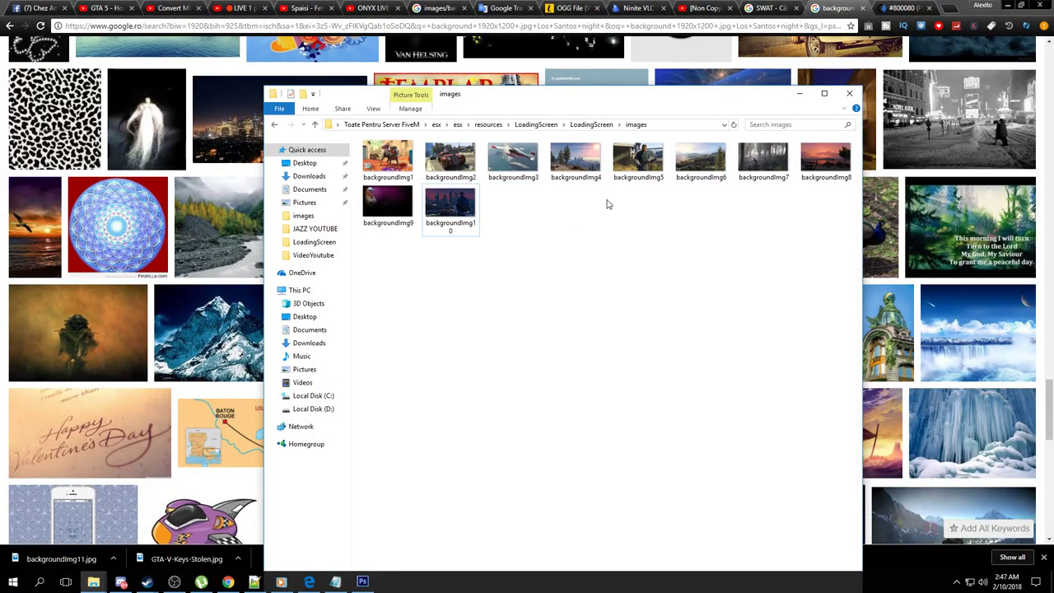
pyautogui.click(1006, 5)
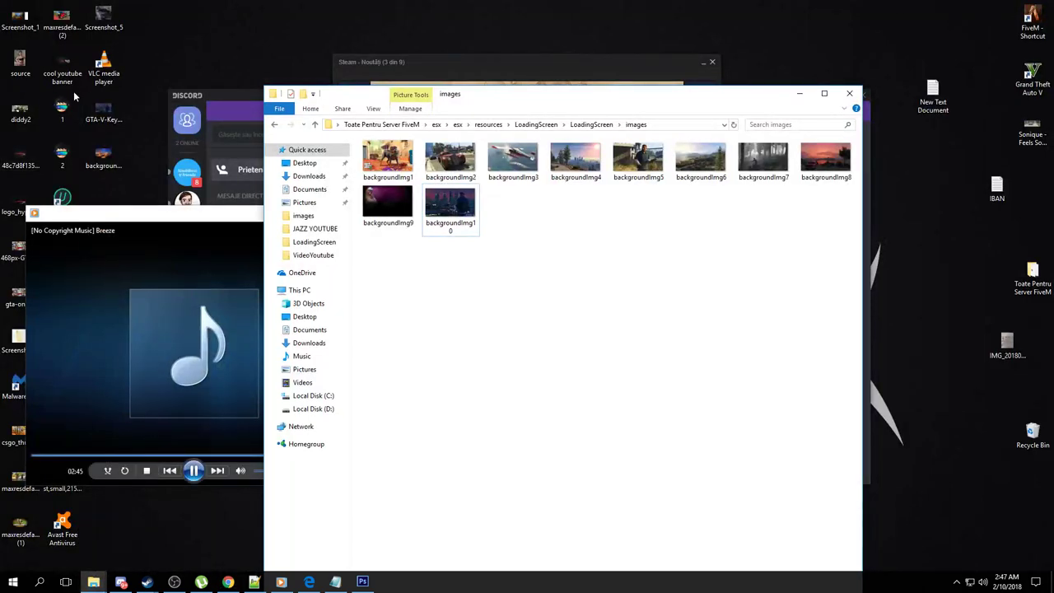
pyautogui.moveTo(103, 155); pyautogui.dragTo(550, 260)
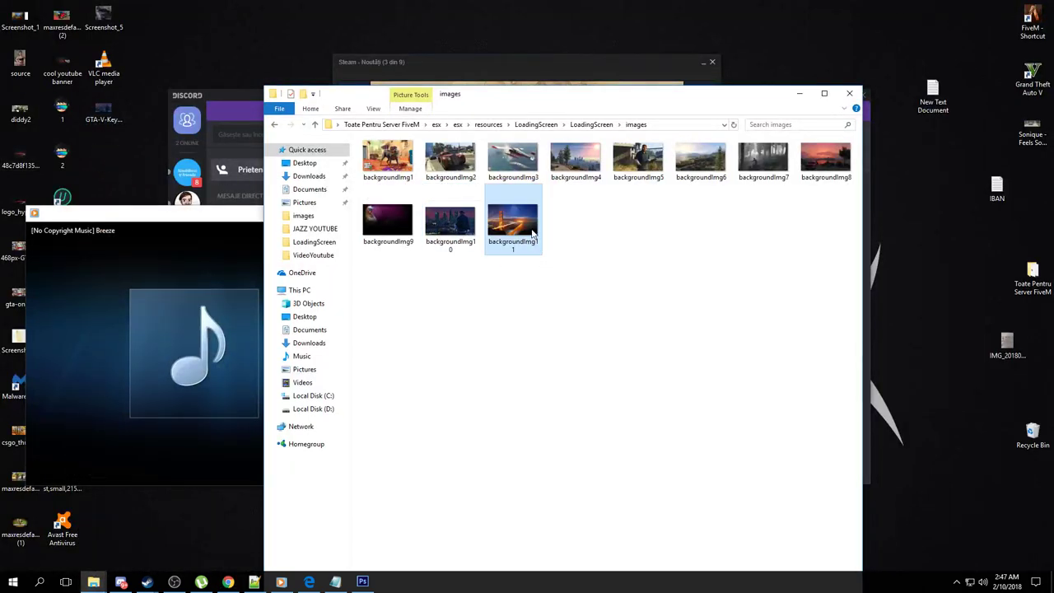
# Copy the file name backgroundImg11, paste it over the image name in backgroundImagePath in config.json in Notepad++, and save
pyautogui.click(521, 246)
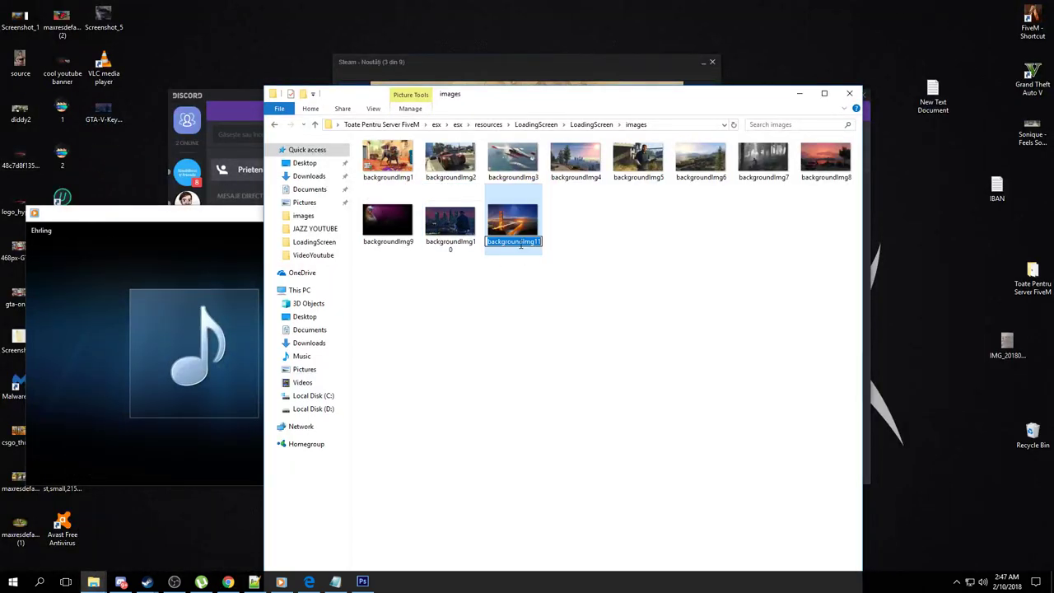
pyautogui.rightClick(521, 246)
pyautogui.click(547, 280)
pyautogui.click(254, 582)
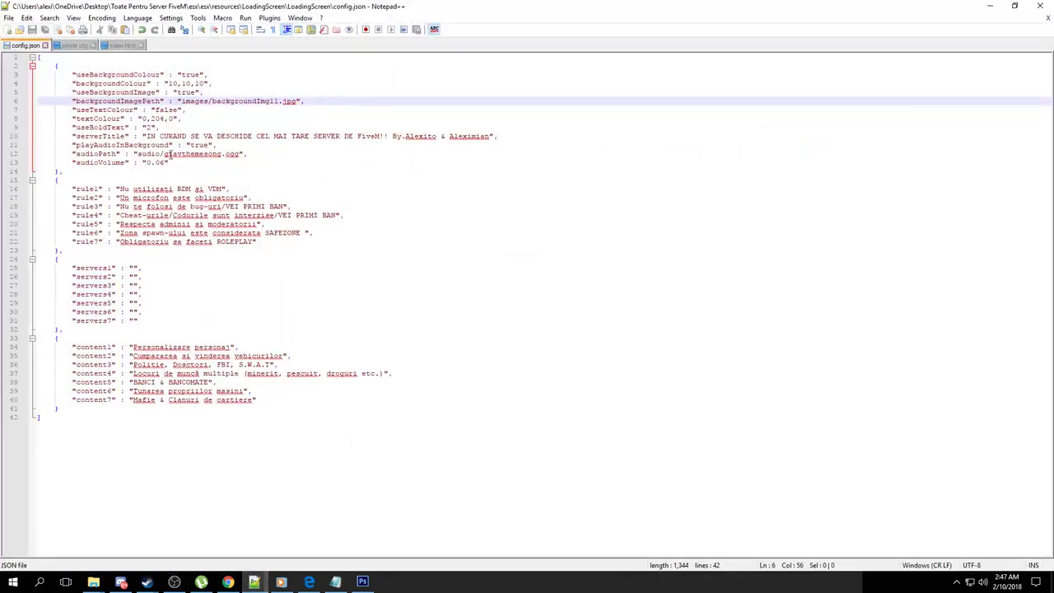
pyautogui.moveTo(279, 101); pyautogui.dragTo(213, 103)
pyautogui.hotkey('ctrl', 'v')
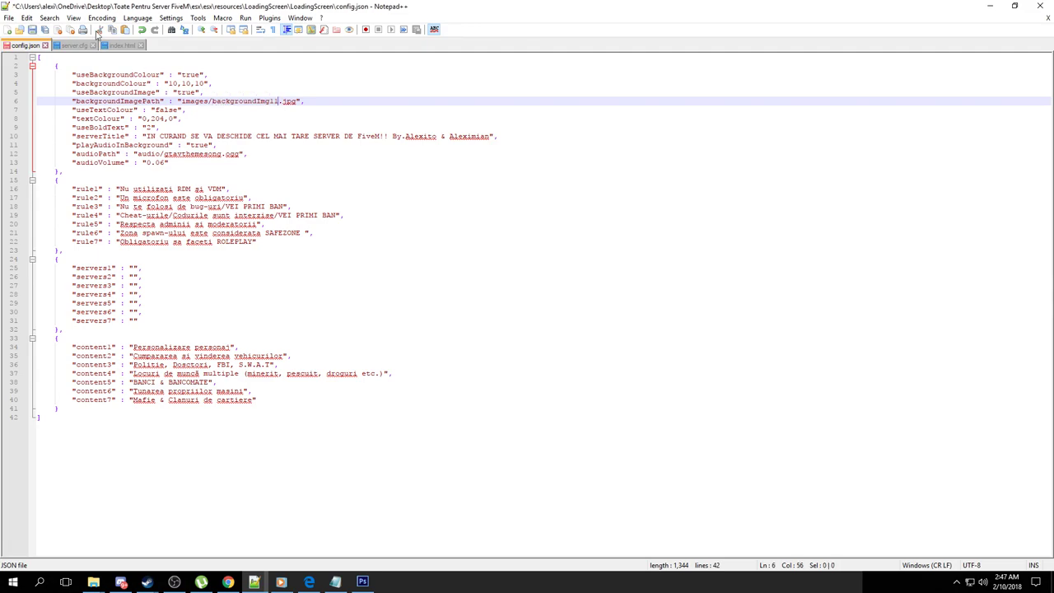
pyautogui.click(31, 30)
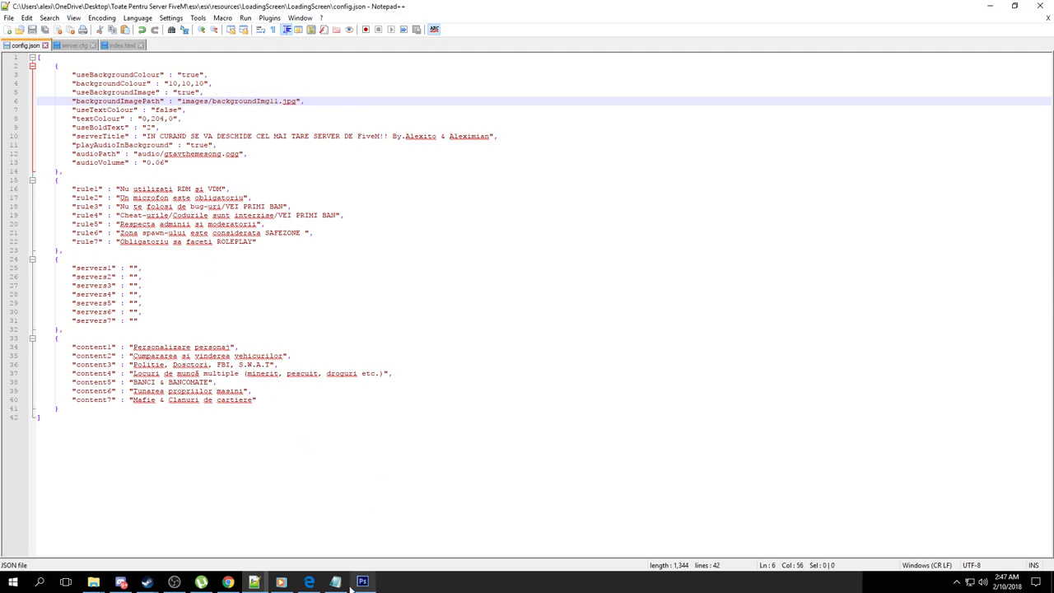
# Switch to Edge and reload the loading screen's index.html to check the edited background
pyautogui.click(308, 583)
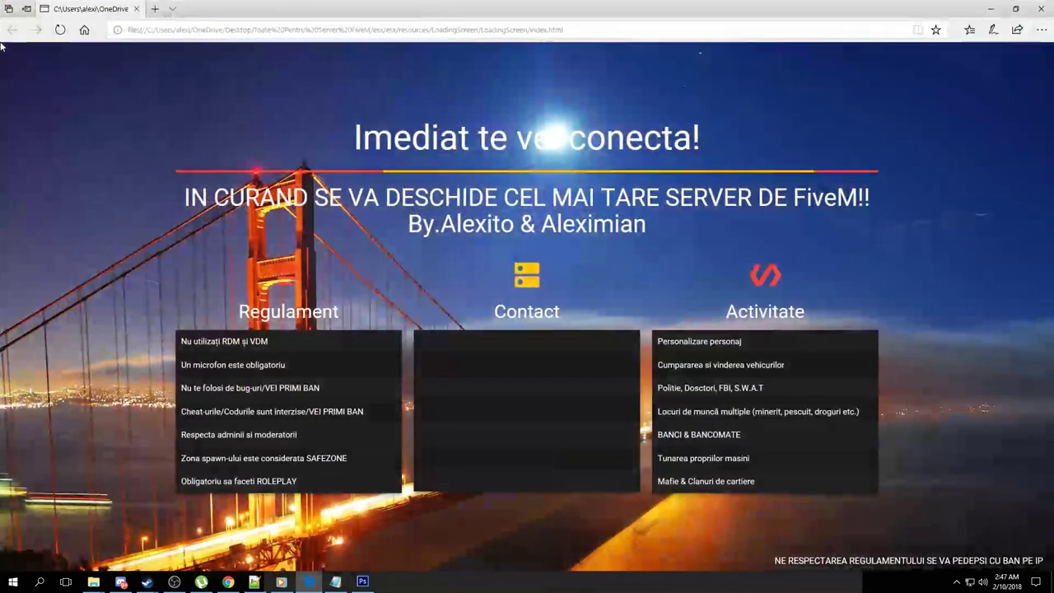
pyautogui.click(61, 29)
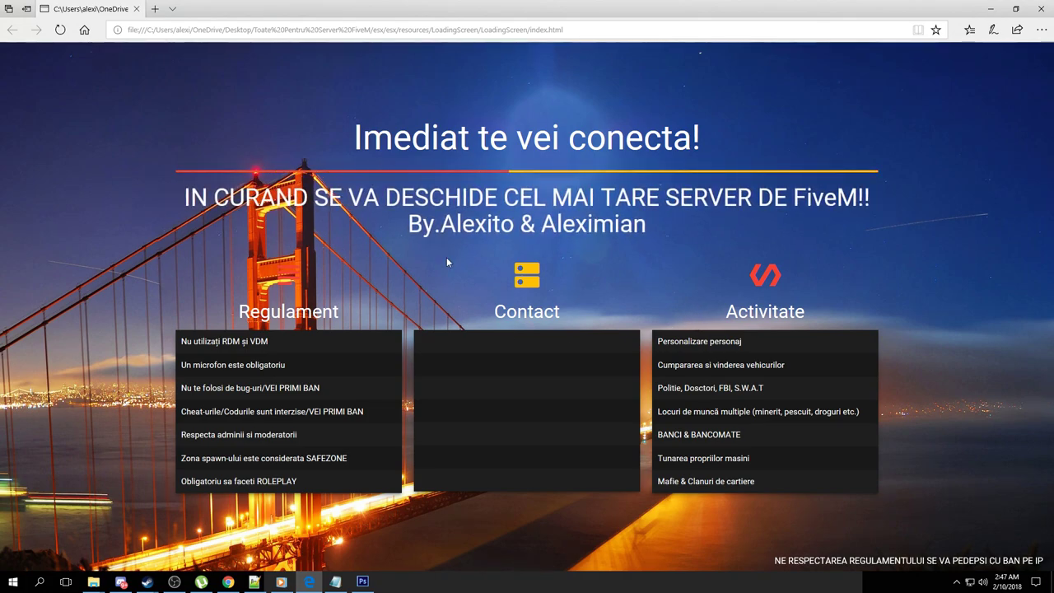
pyautogui.click(992, 9)
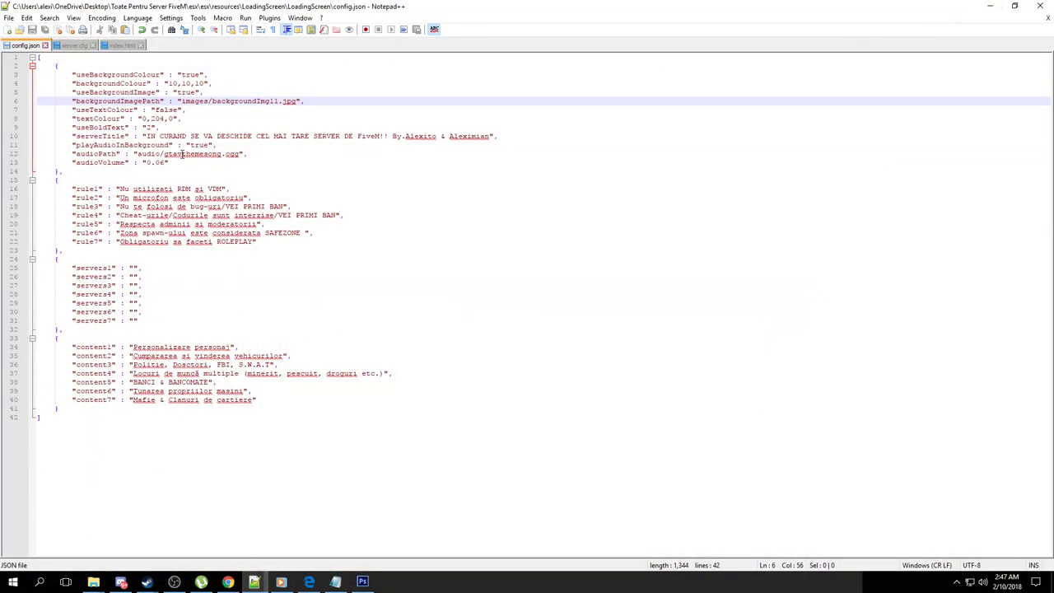
# Look through the resource start lists in server.cfg down to the sv_hostname line and highlight part of the server name
pyautogui.click(82, 47)
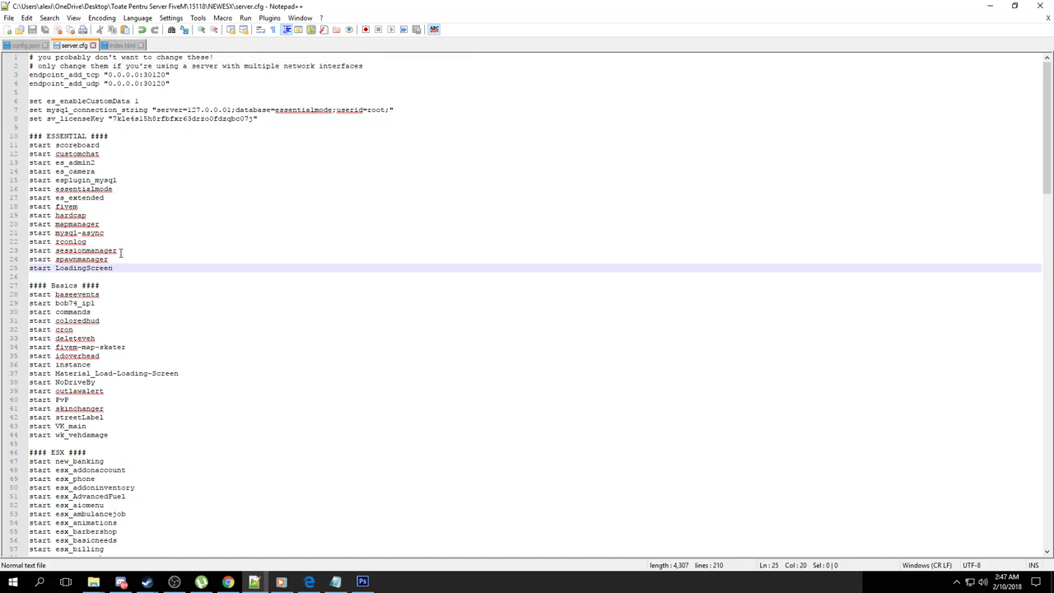
pyautogui.scroll(-4, 120, 253)
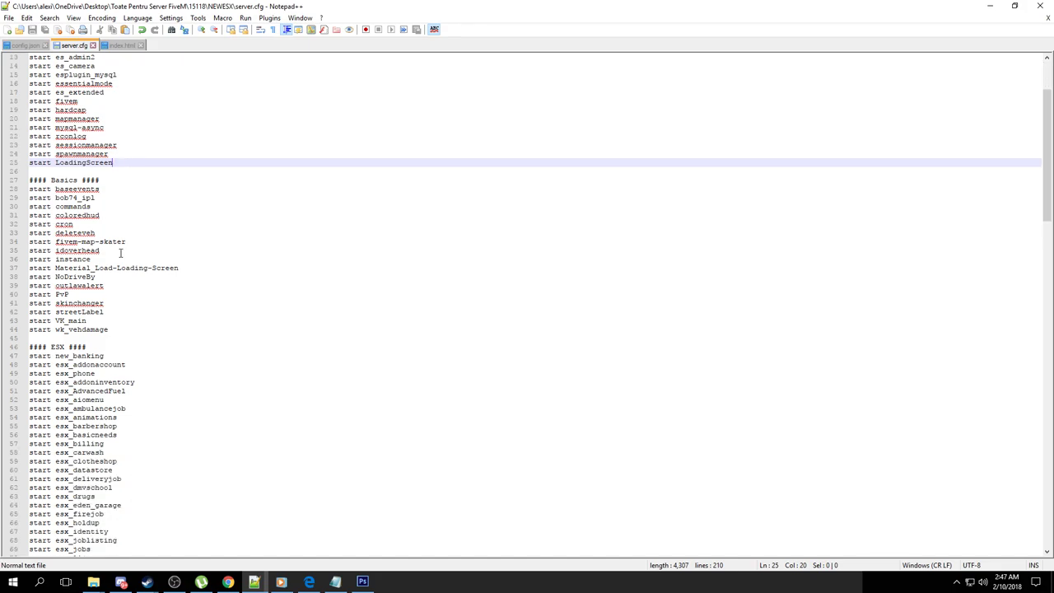
pyautogui.scroll(-20, 120, 252)
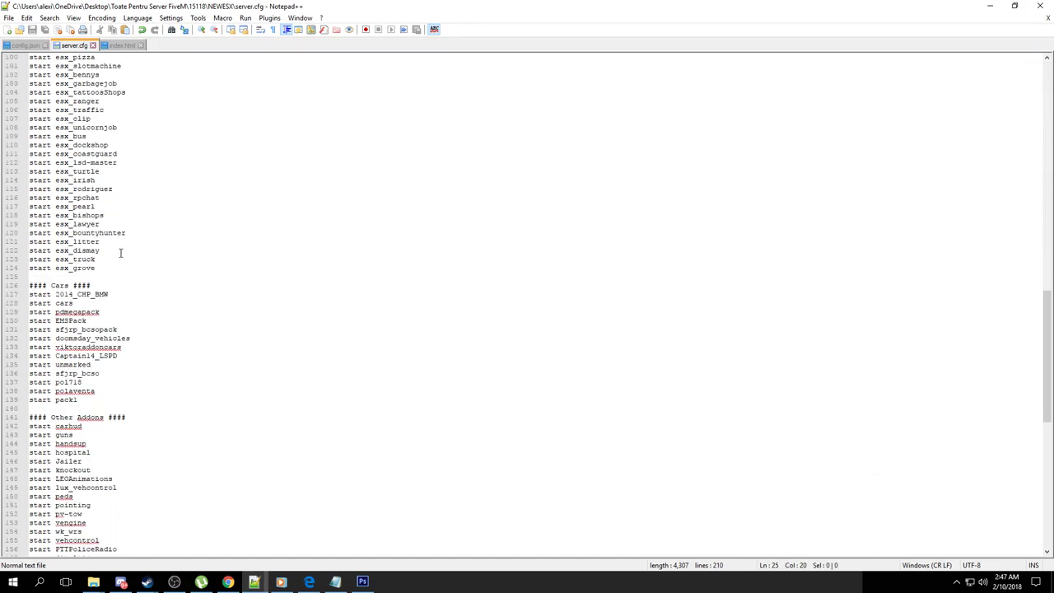
pyautogui.scroll(-13, 120, 253)
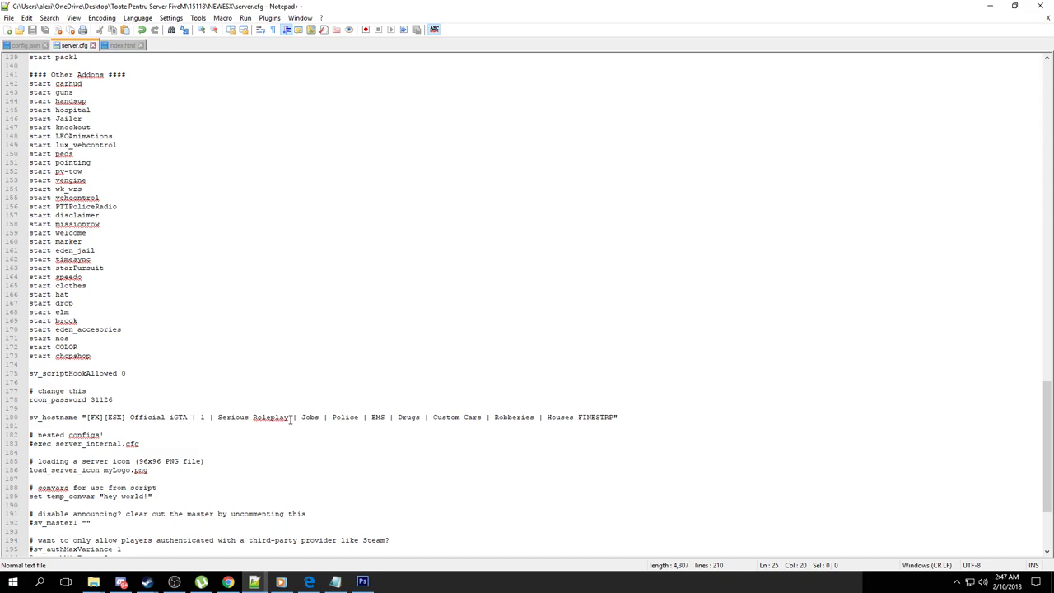
pyautogui.moveTo(250, 417); pyautogui.dragTo(226, 419)
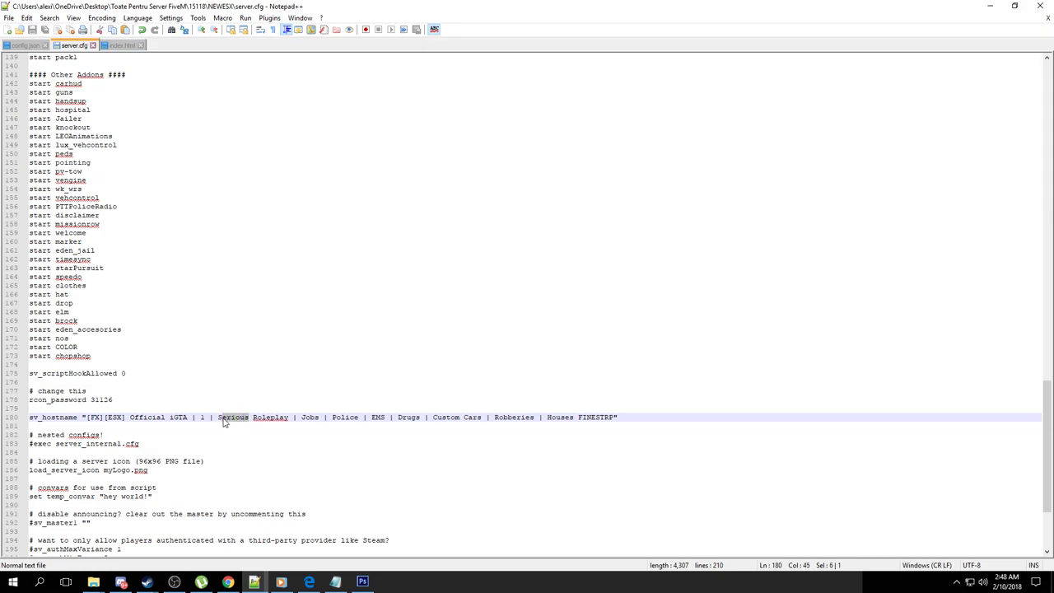
# In the sv_hostname line, replace "Serious" with "Servar" and "Jobs" with "Locuri de munca"
pyautogui.write('erv')
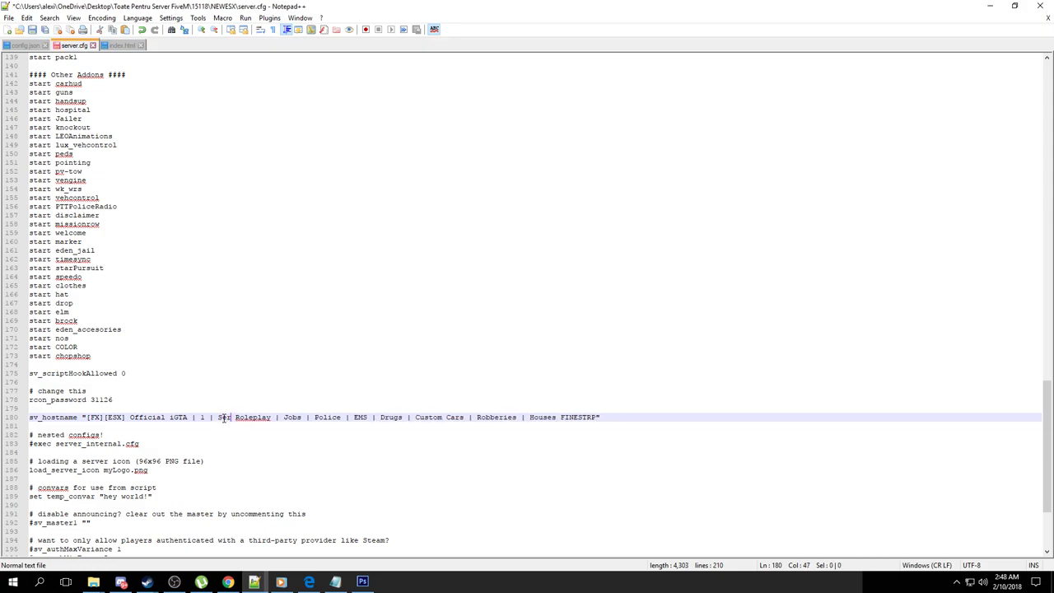
pyautogui.write('er')
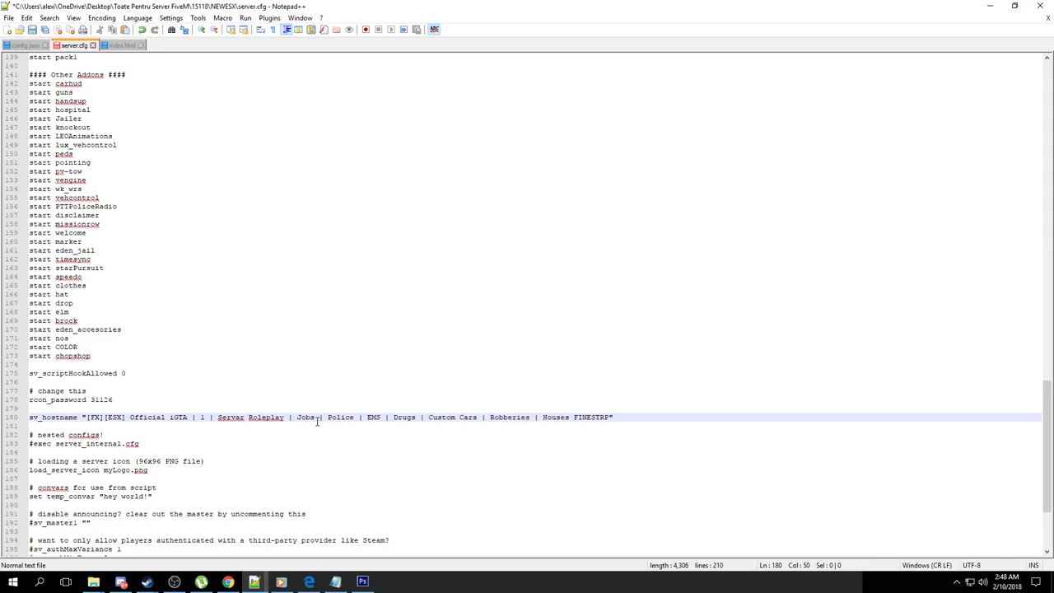
pyautogui.moveTo(315, 420); pyautogui.dragTo(300, 422)
pyautogui.write('L')
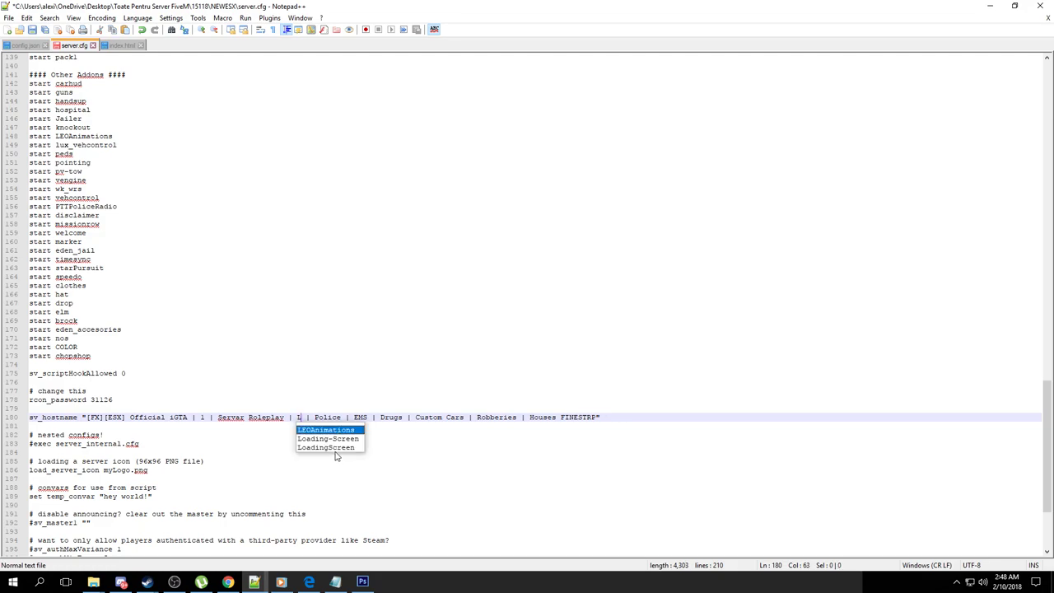
pyautogui.write('ocuri de ')
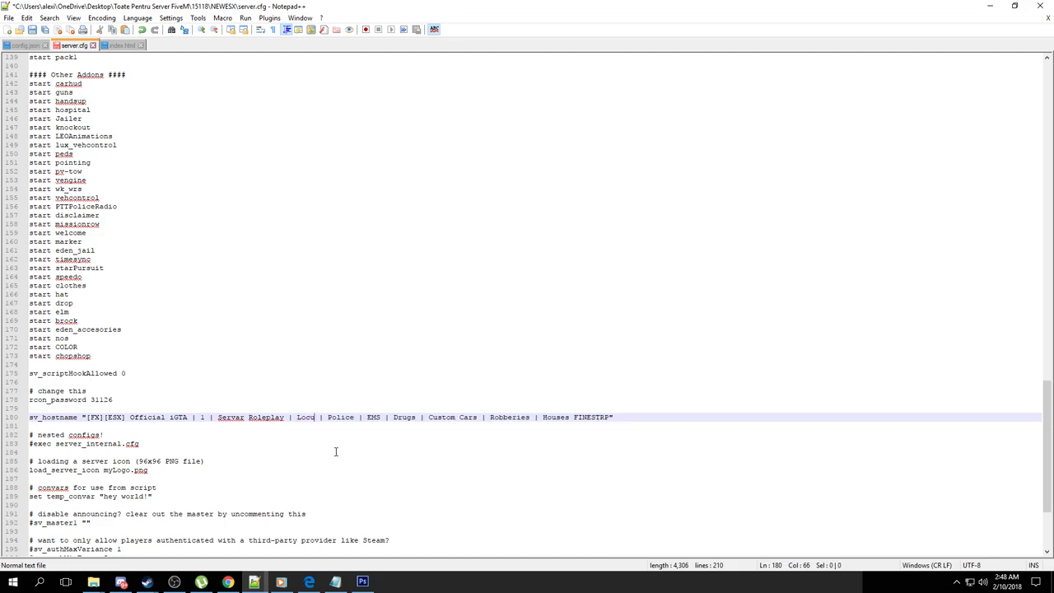
pyautogui.write('munca')
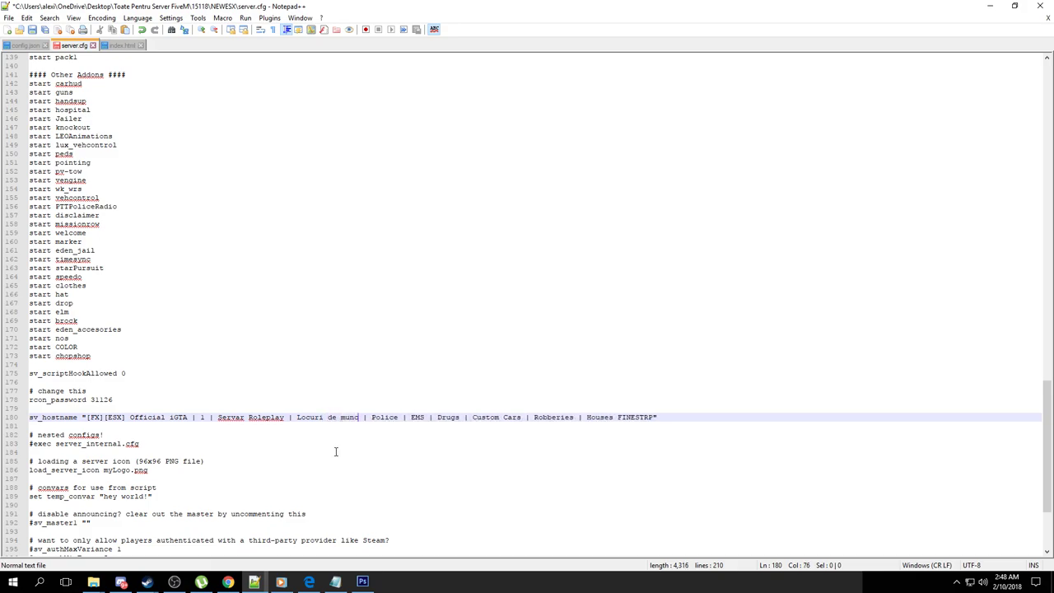
# Change "Police" to "Politie" and "Drugs" to "Droguri" in the sv_hostname server name
pyautogui.moveTo(408, 417); pyautogui.dragTo(390, 417)
pyautogui.write('tie')
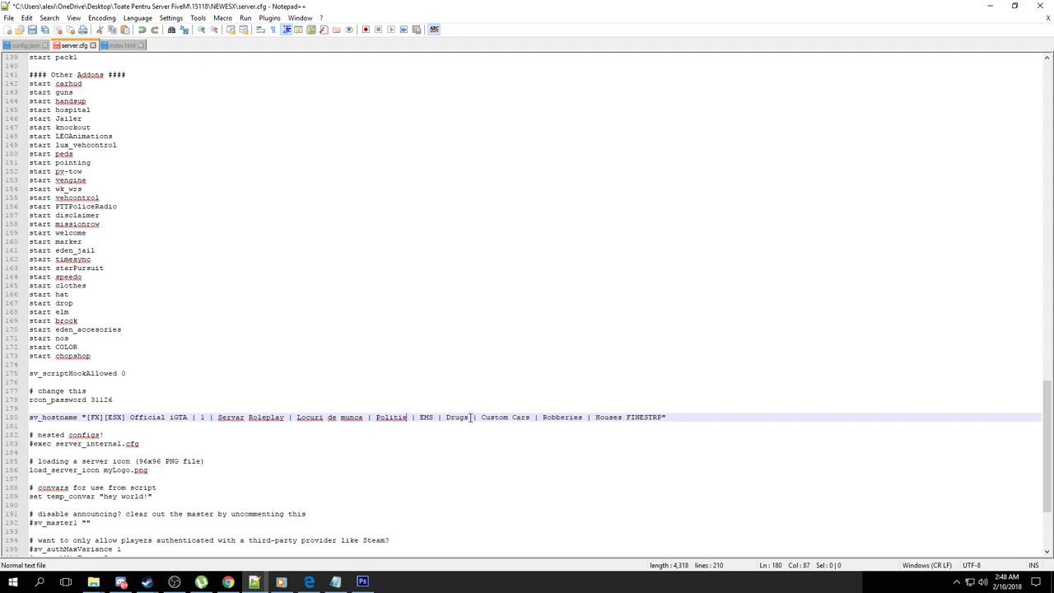
pyautogui.moveTo(468, 418); pyautogui.dragTo(459, 417)
pyautogui.write('oguri')
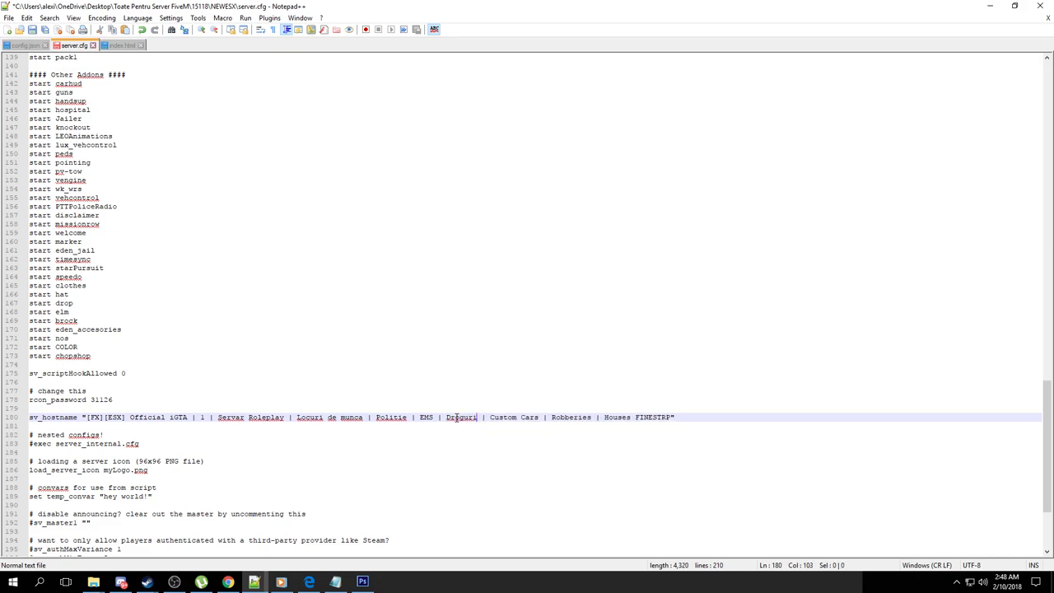